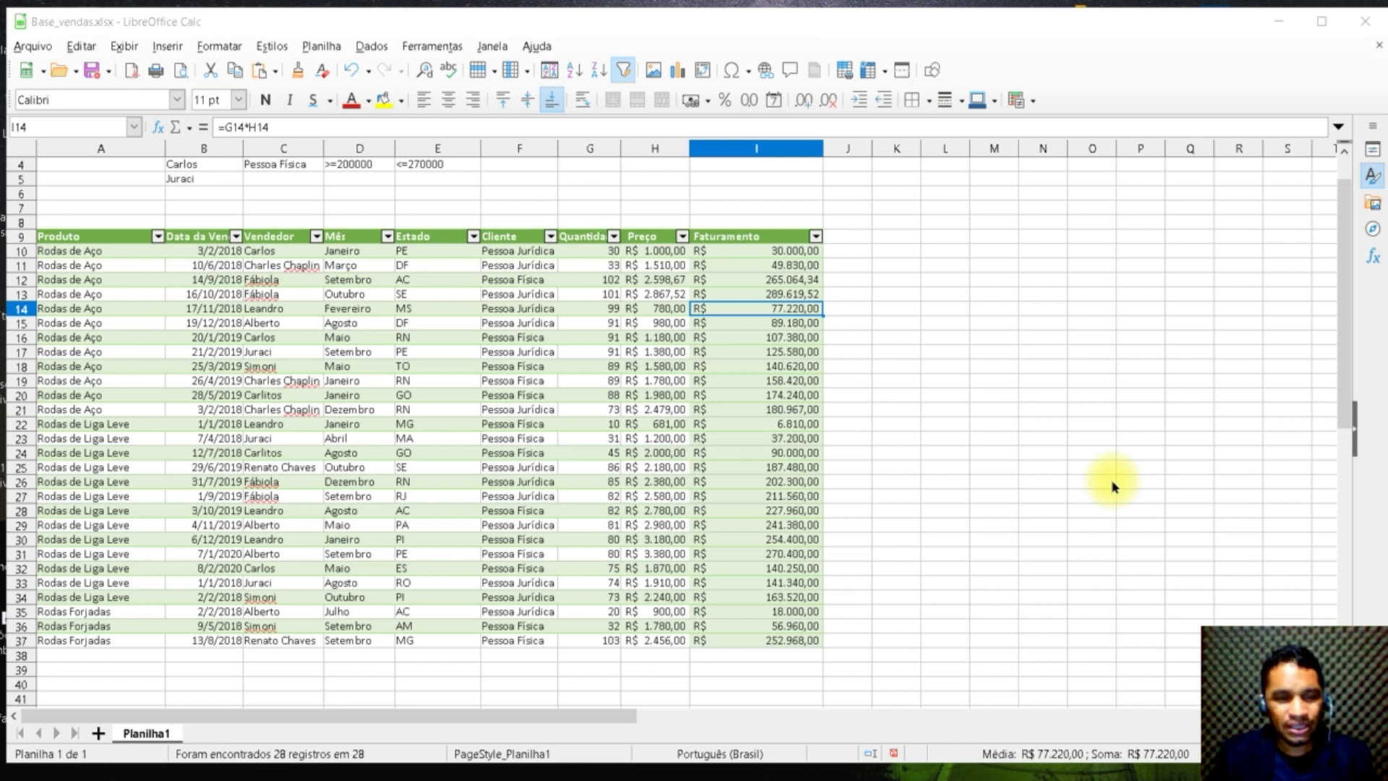
# Step: Examine the sales table, from its header row and filter controls down through the Produto to Faturamento columns
pyautogui.moveTo(137, 235); pyautogui.dragTo(756, 633)
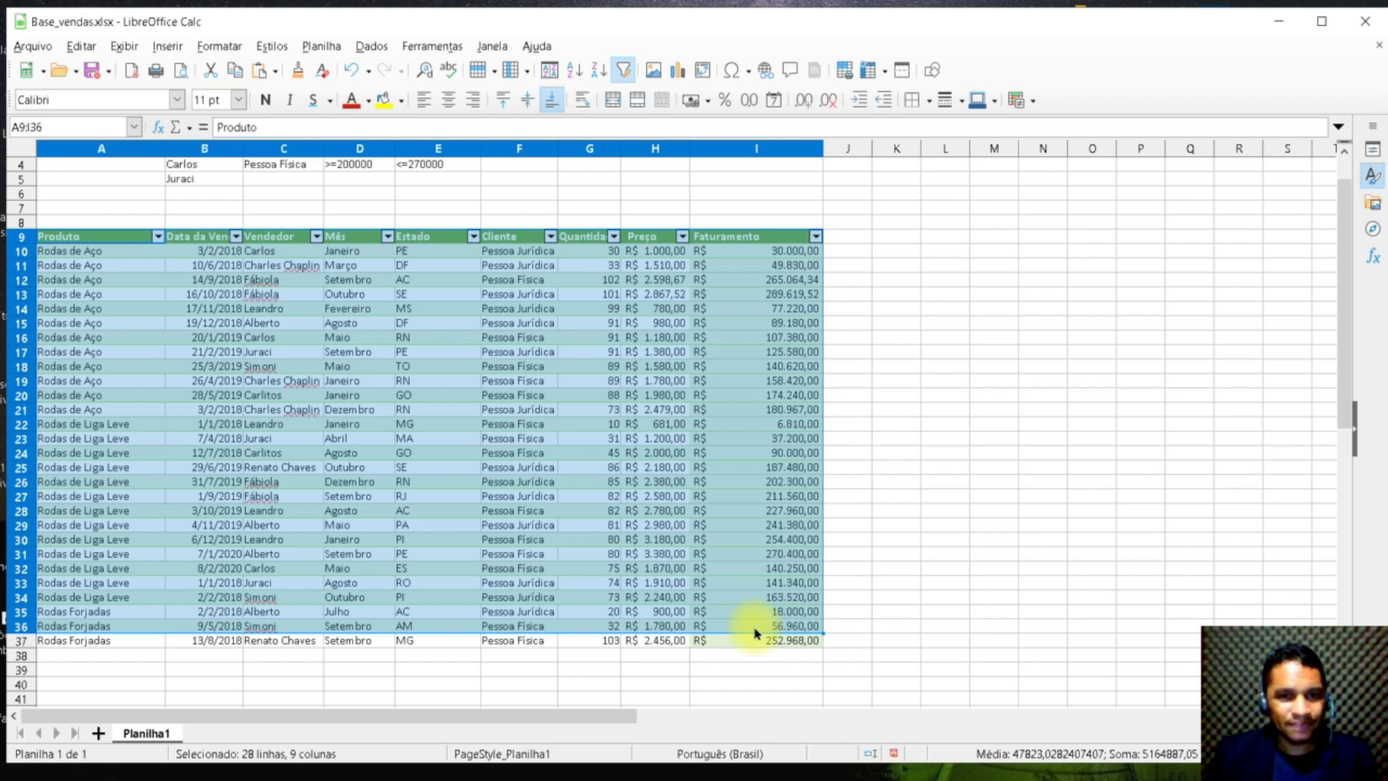
pyautogui.click(134, 295)
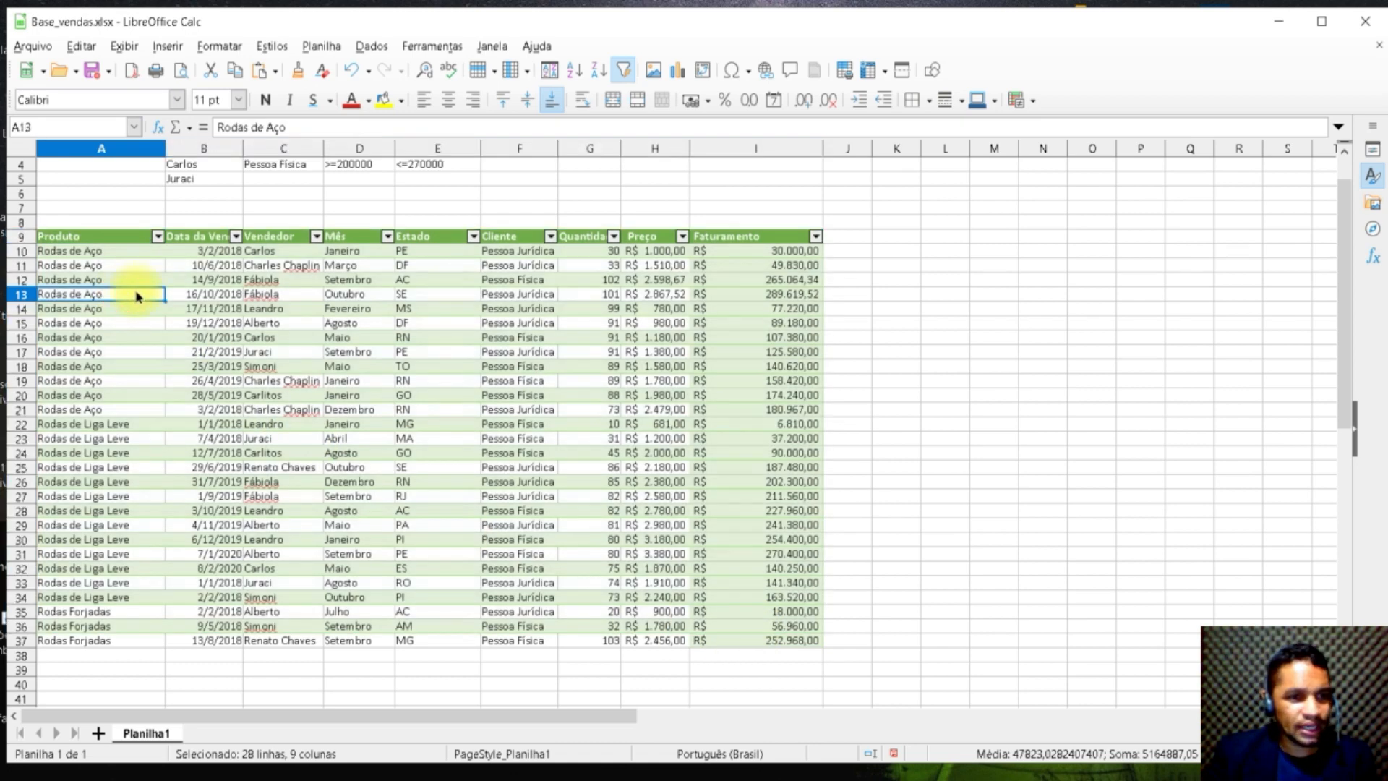
pyautogui.click(687, 295)
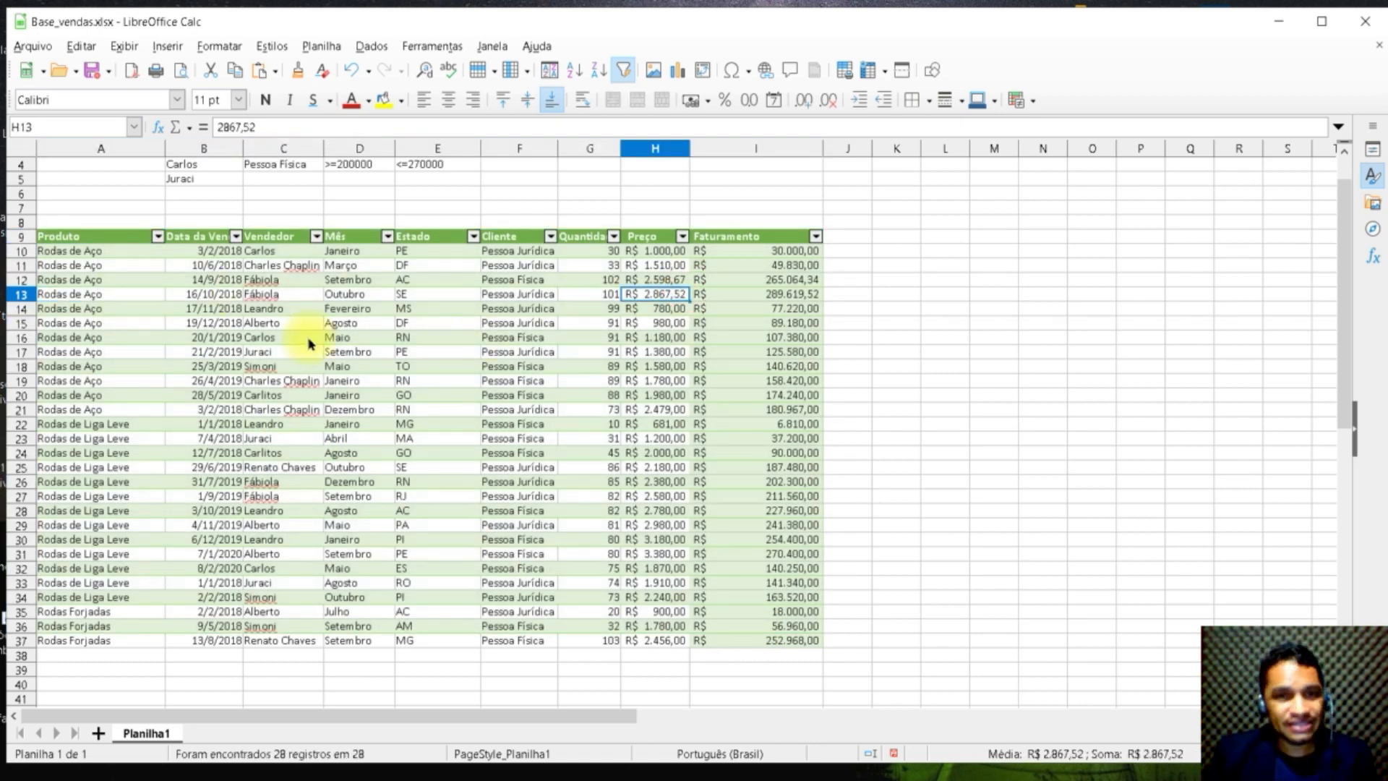
pyautogui.moveTo(90, 236); pyautogui.dragTo(775, 626)
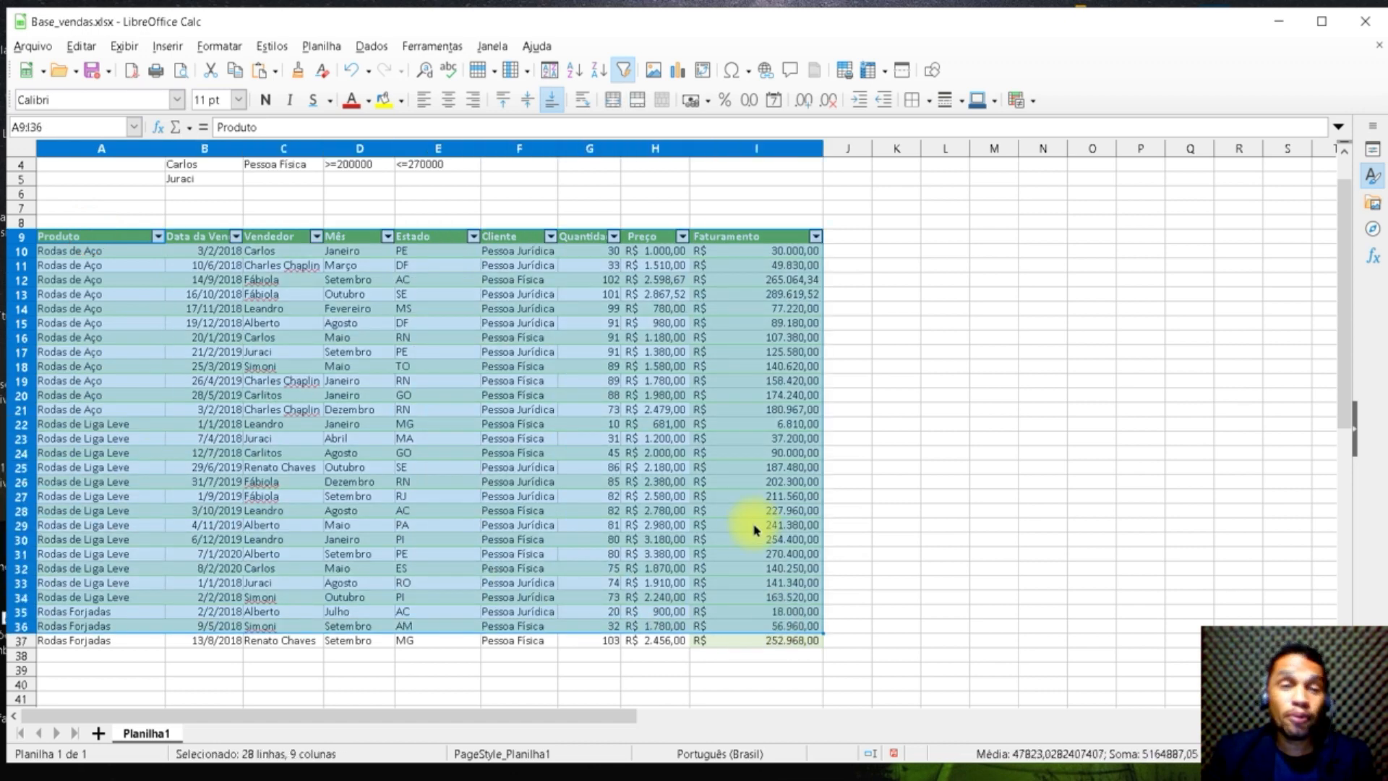
pyautogui.click(749, 510)
pyautogui.click(136, 239)
pyautogui.moveTo(139, 244); pyautogui.dragTo(759, 636)
pyautogui.click(519, 424)
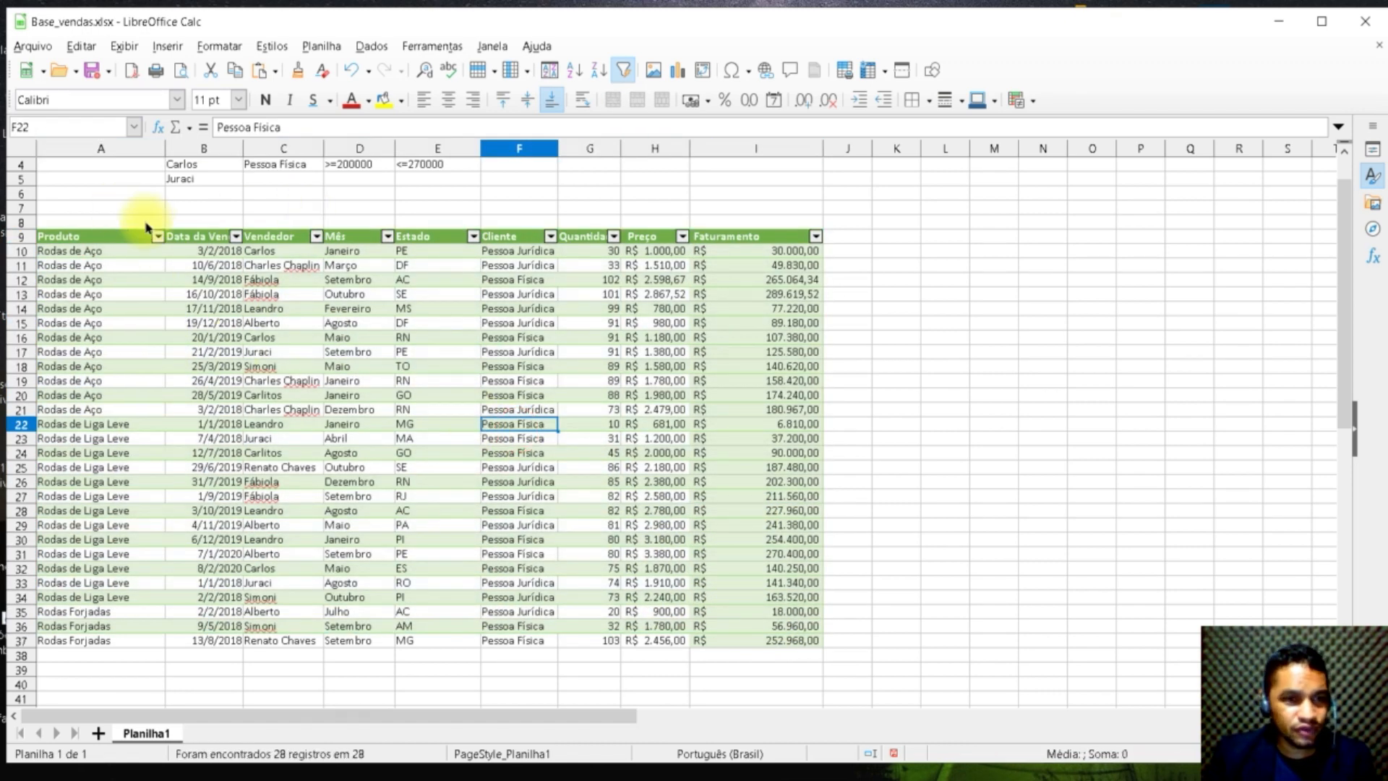
pyautogui.moveTo(104, 209)
pyautogui.mouseDown()
pyautogui.moveTo(248, 269)
pyautogui.moveTo(844, 263)
pyautogui.mouseUp()
pyautogui.press('Escape')
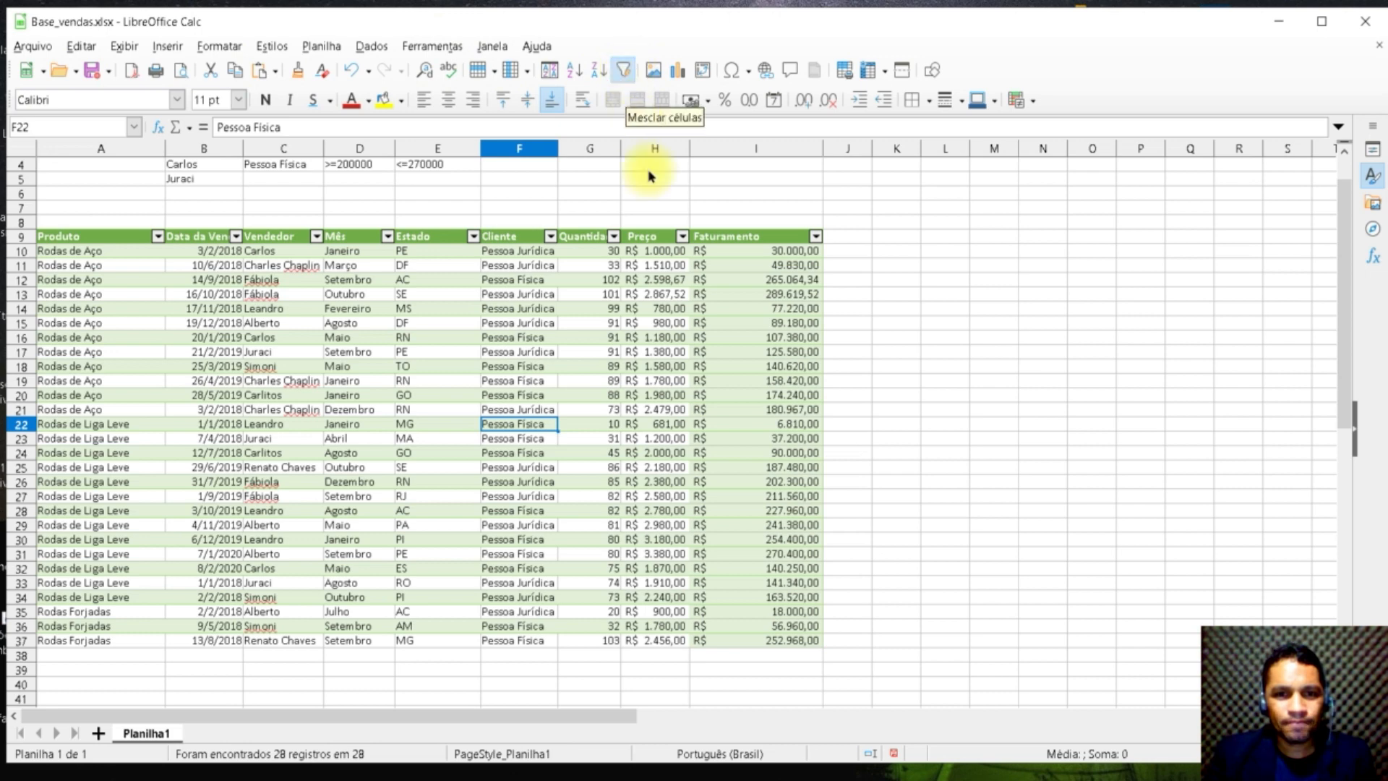
# Step: Remove the AutoFilter from the sales table's header row
pyautogui.click(625, 70)
pyautogui.click(232, 265)
pyautogui.click(405, 297)
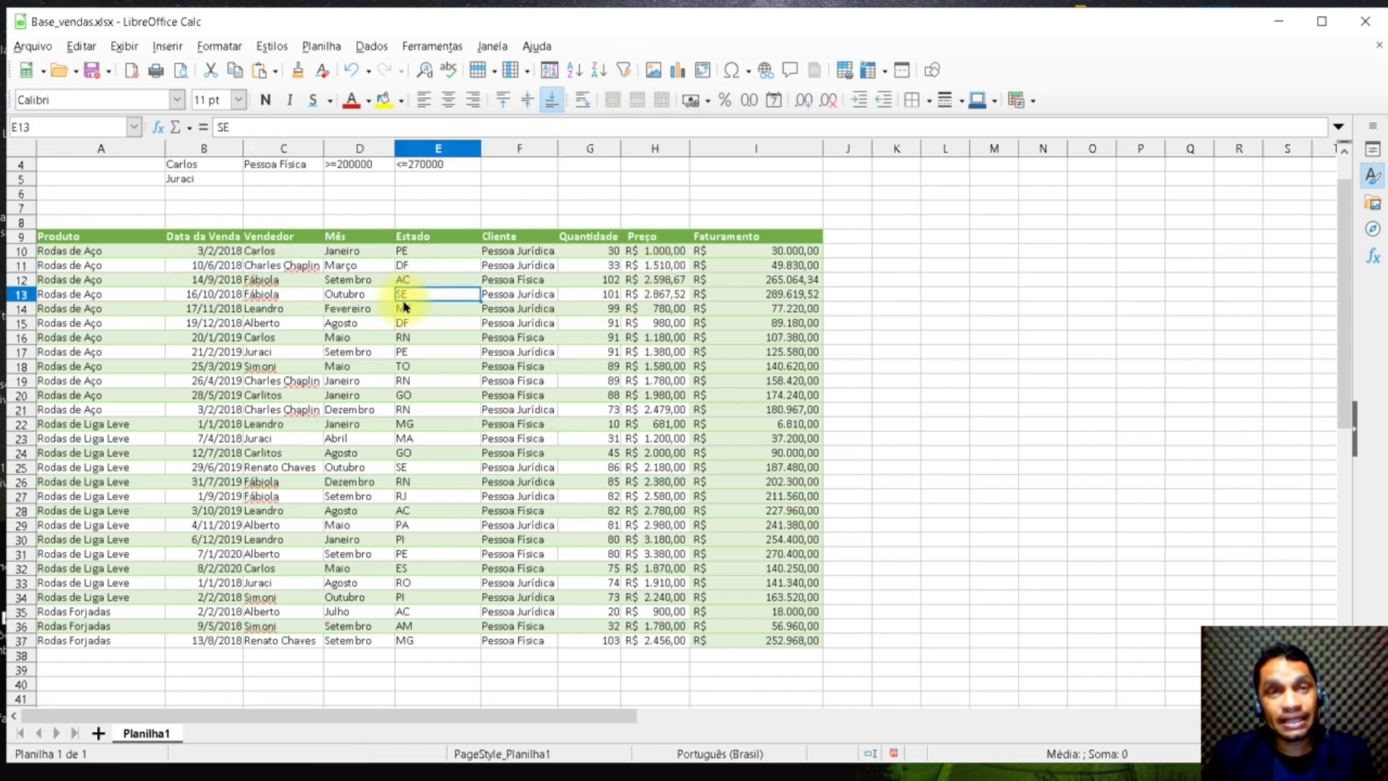
pyautogui.click(204, 380)
pyautogui.click(596, 337)
pyautogui.click(640, 396)
pyautogui.click(500, 454)
pyautogui.click(311, 352)
pyautogui.click(548, 299)
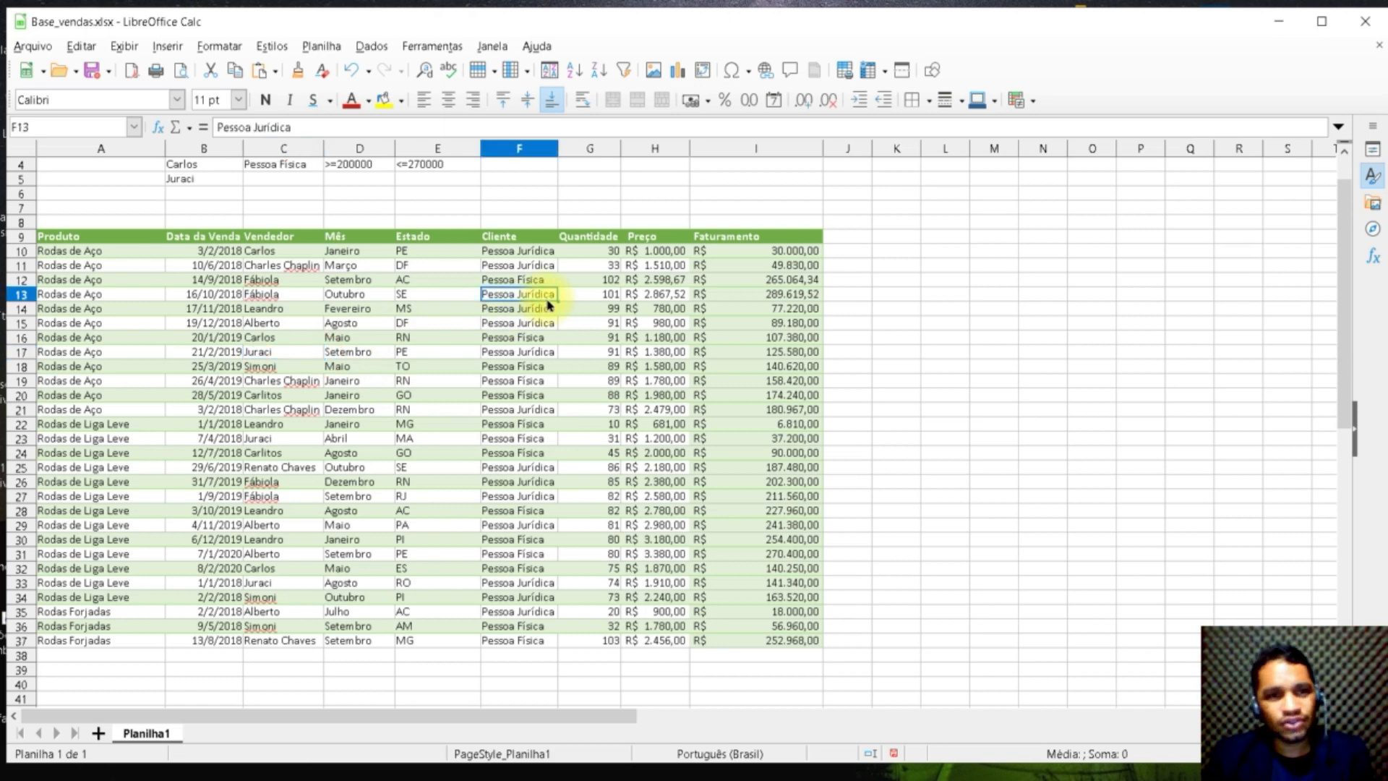
# Step: Start a new pivot table from a cell inside the sales table, using the current selection as the data source
pyautogui.click(358, 336)
pyautogui.click(372, 46)
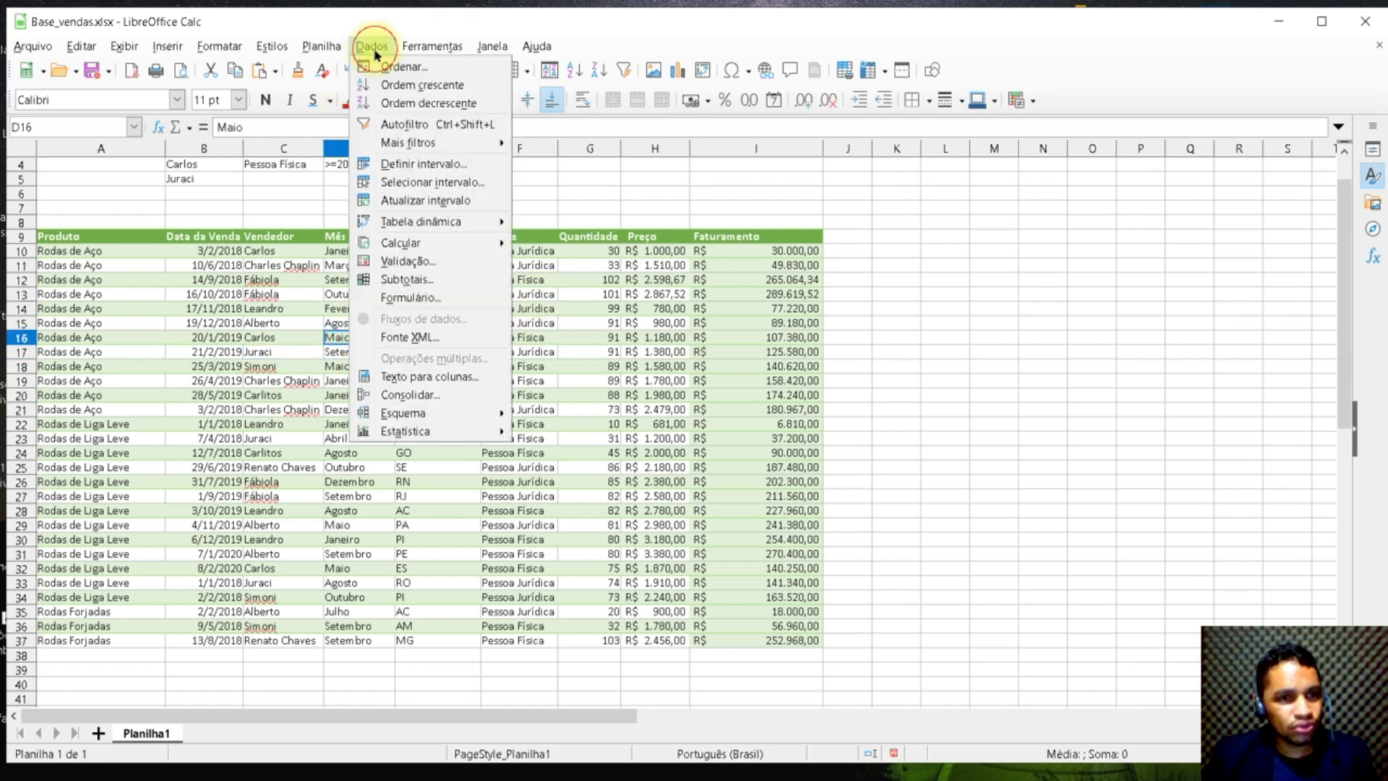
pyautogui.moveTo(422, 227)
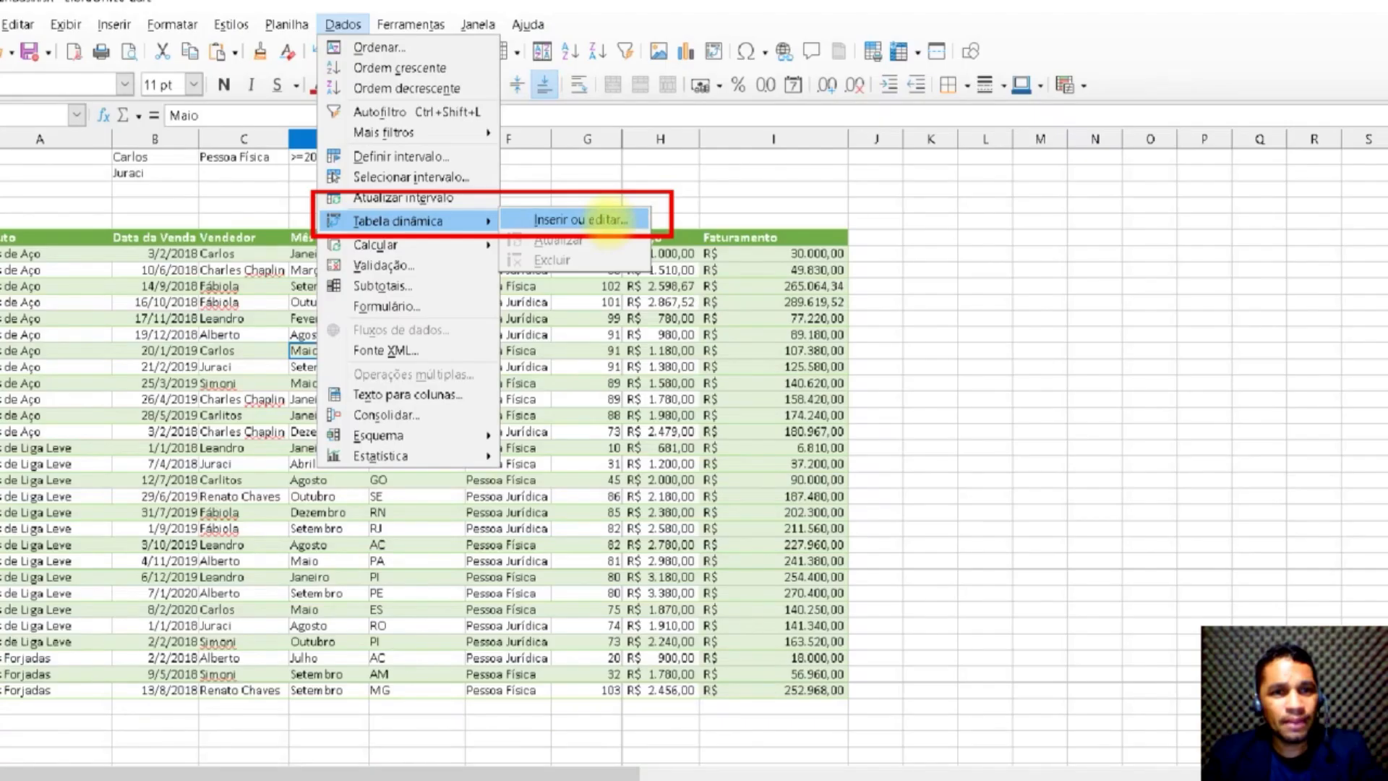
pyautogui.click(611, 222)
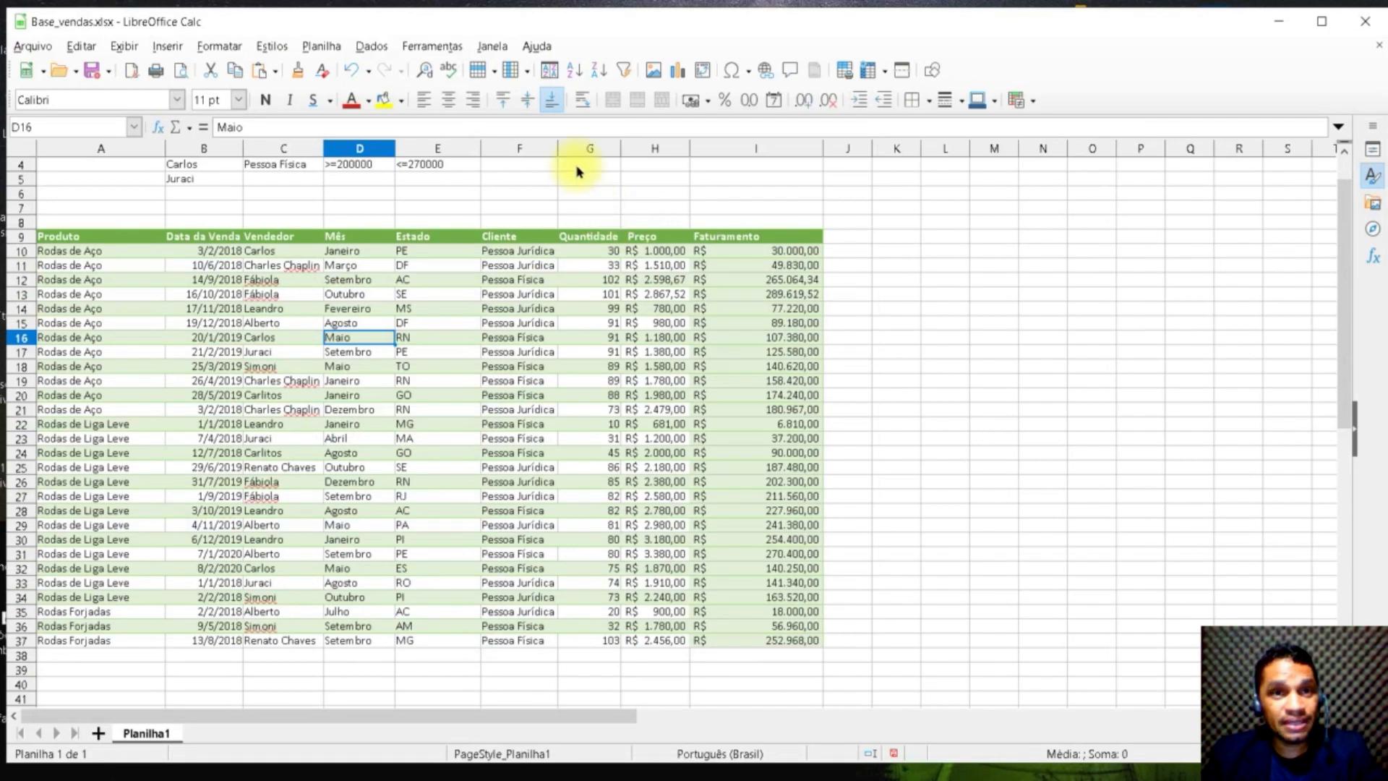
pyautogui.click(700, 76)
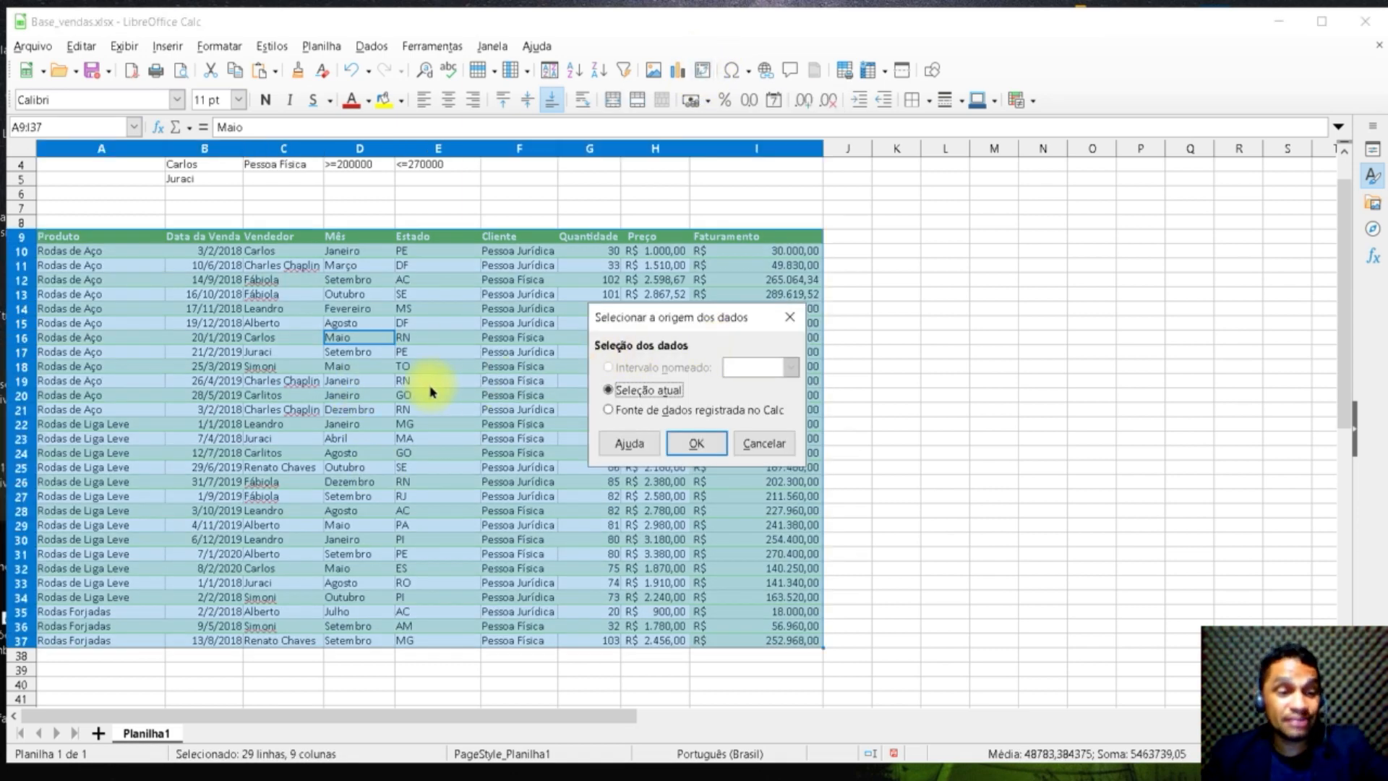
pyautogui.moveTo(311, 321); pyautogui.dragTo(421, 352)
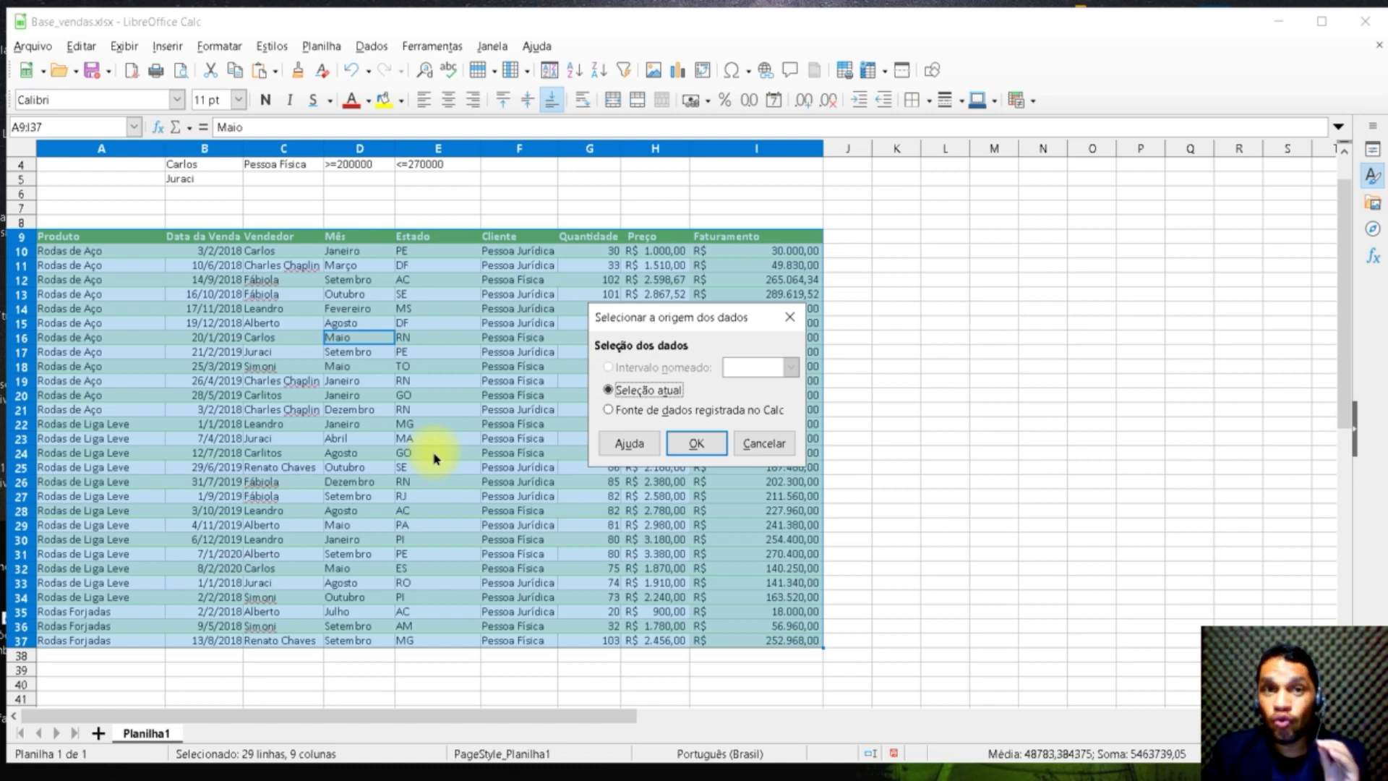
pyautogui.click(696, 443)
pyautogui.moveTo(463, 205); pyautogui.dragTo(767, 244)
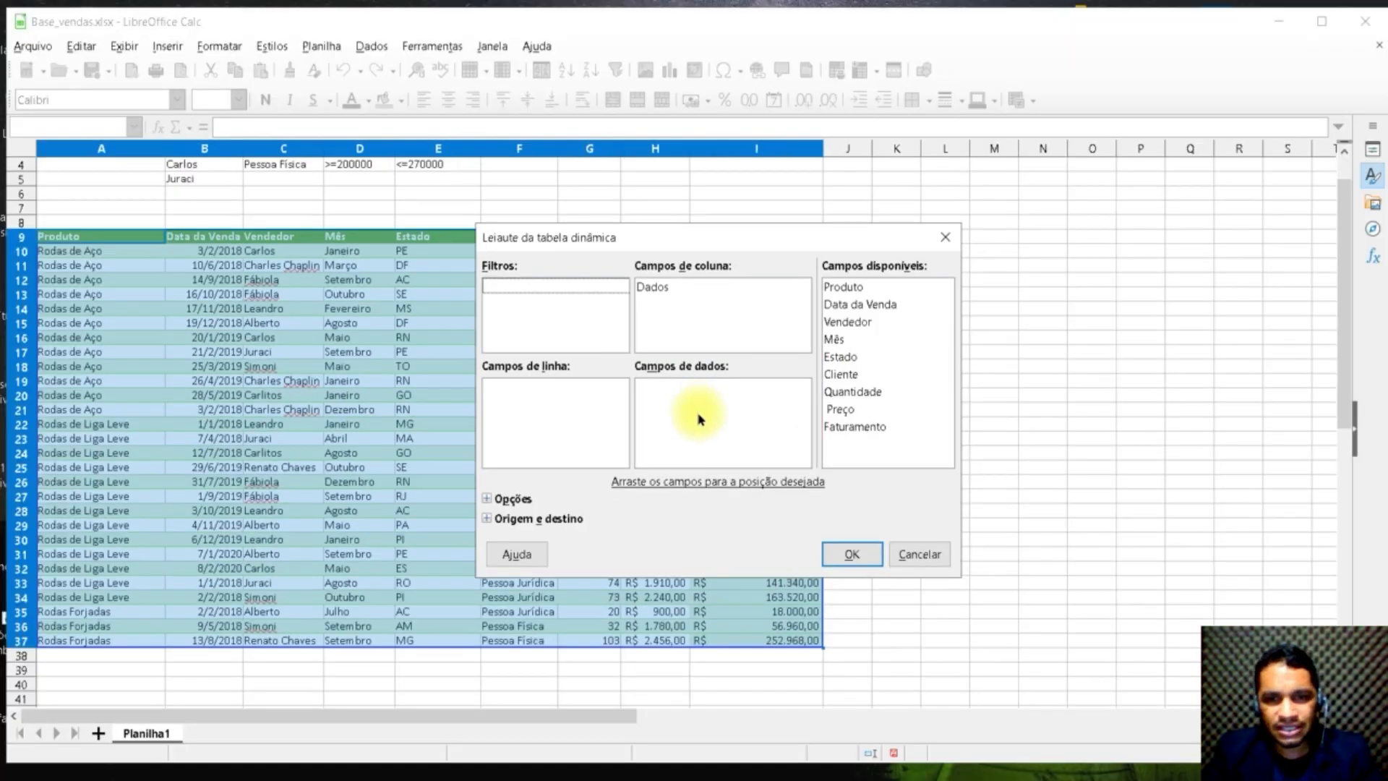
# Step: Assign Produto to the pivot table's row fields and Faturamento to its data fields
pyautogui.click(851, 290)
pyautogui.moveTo(851, 289); pyautogui.dragTo(557, 419)
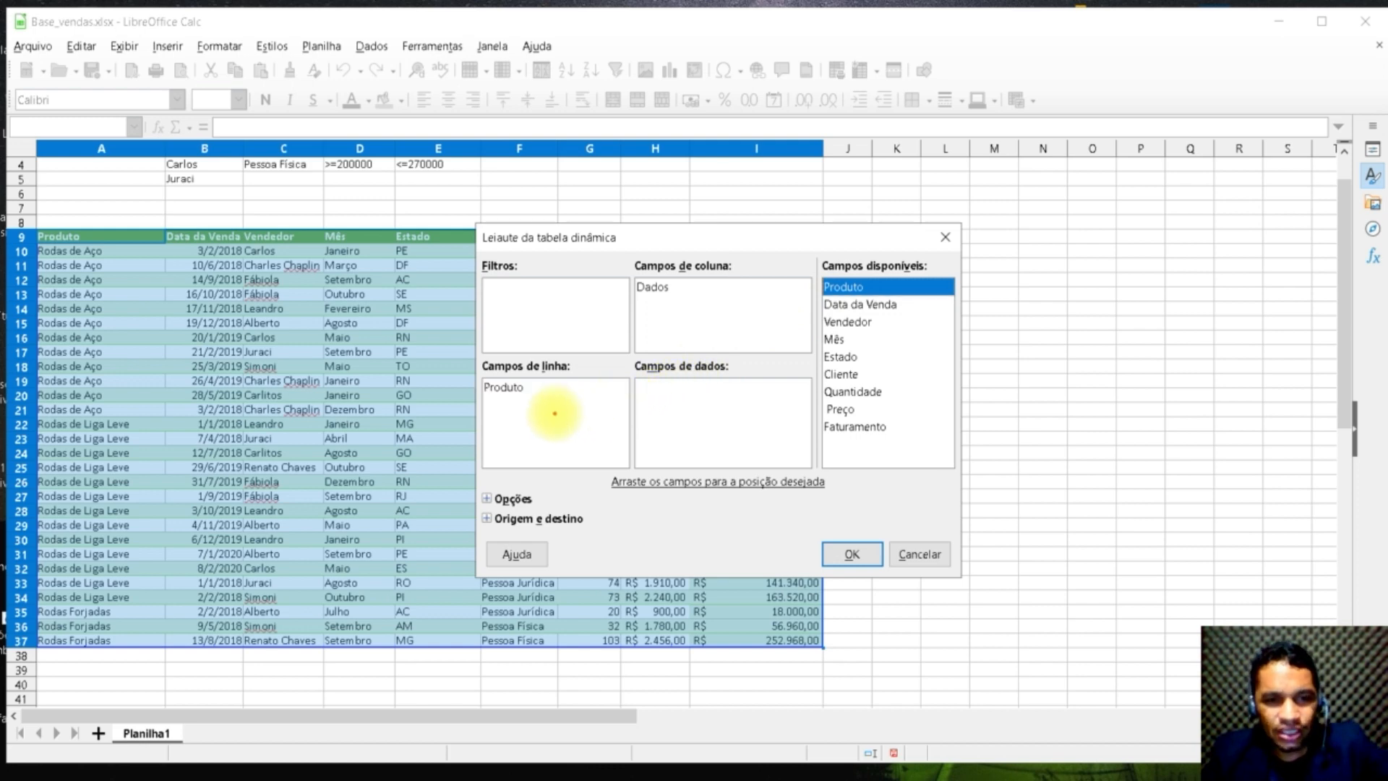
pyautogui.moveTo(531, 377)
pyautogui.mouseDown()
pyautogui.moveTo(832, 289)
pyautogui.moveTo(817, 291)
pyautogui.mouseUp()
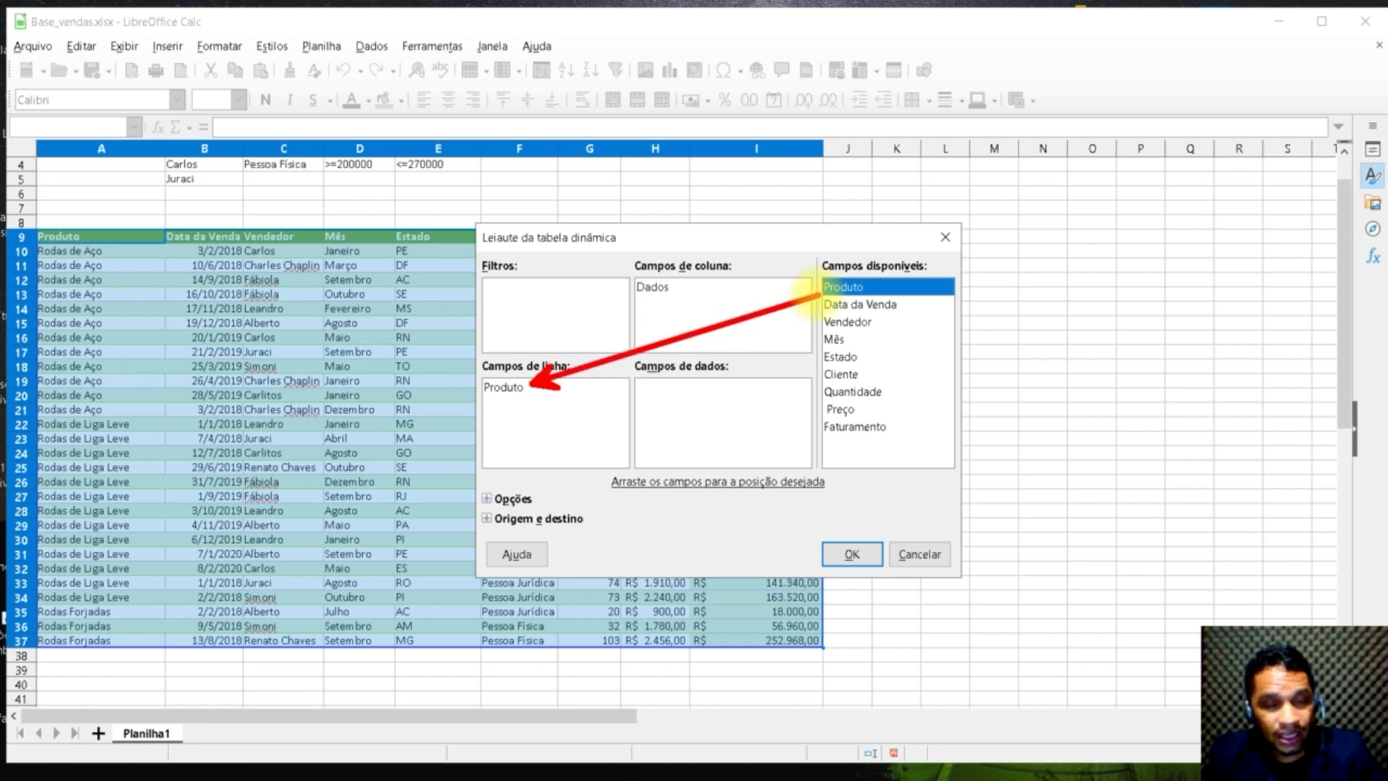
pyautogui.press('Escape')
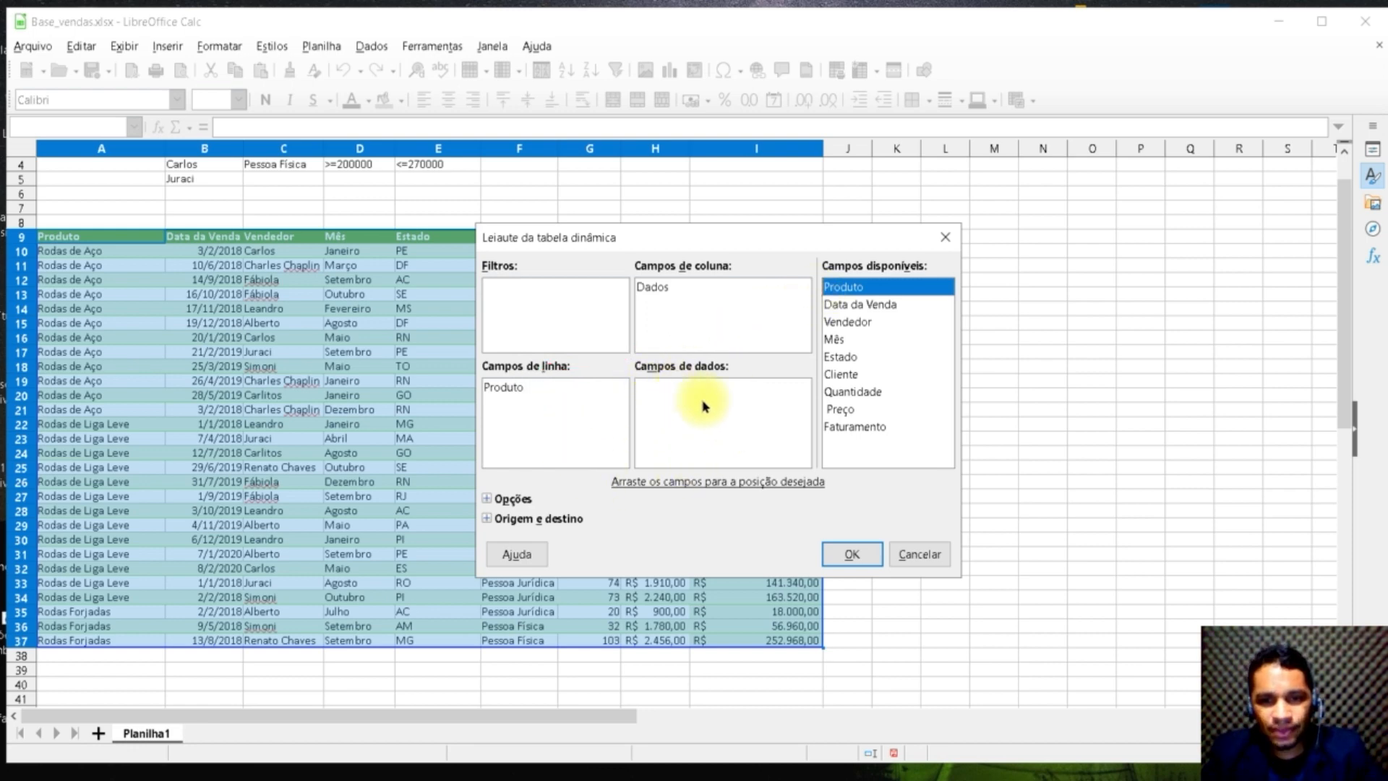
pyautogui.moveTo(854, 427); pyautogui.dragTo(679, 402)
pyautogui.moveTo(657, 246); pyautogui.dragTo(1025, 196)
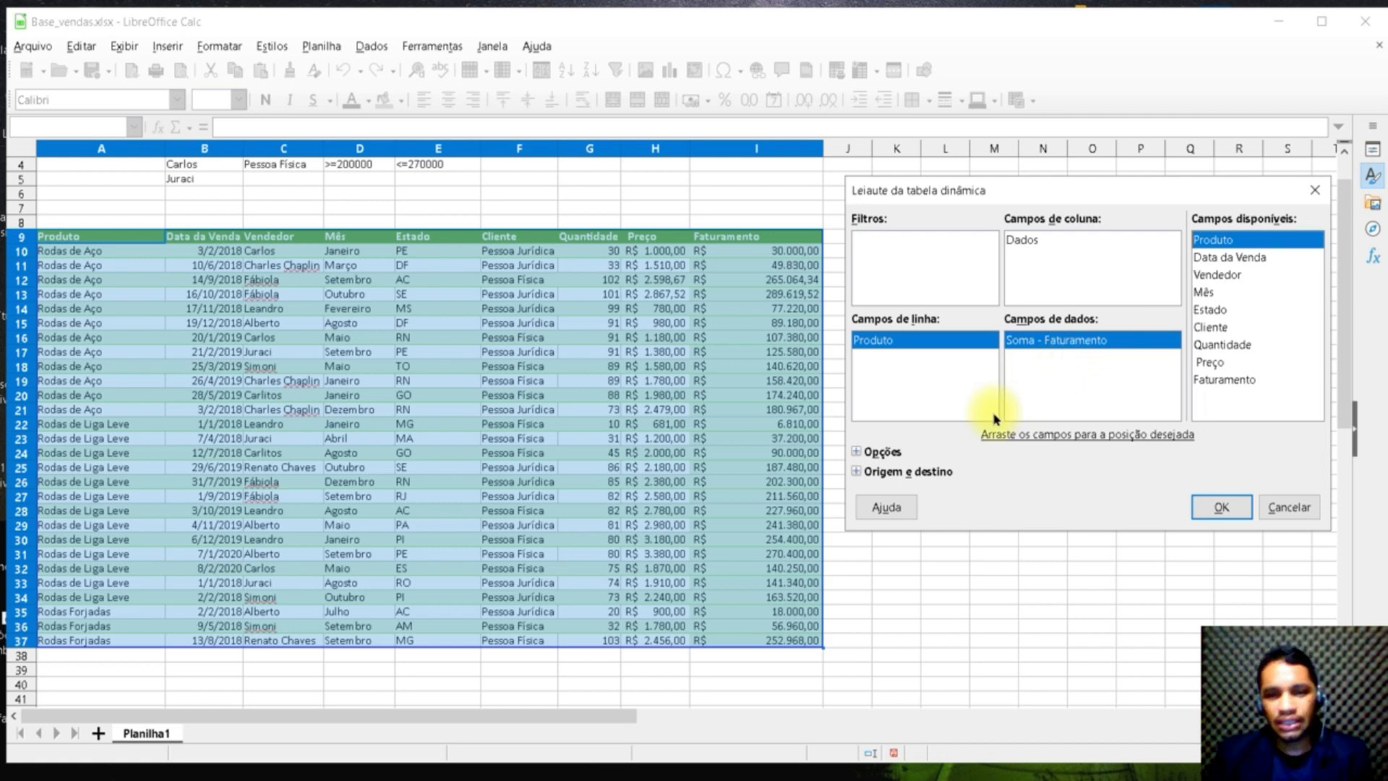
# Step: Expand the pivot table's source and destination settings and check the source range and the destination option
pyautogui.click(856, 471)
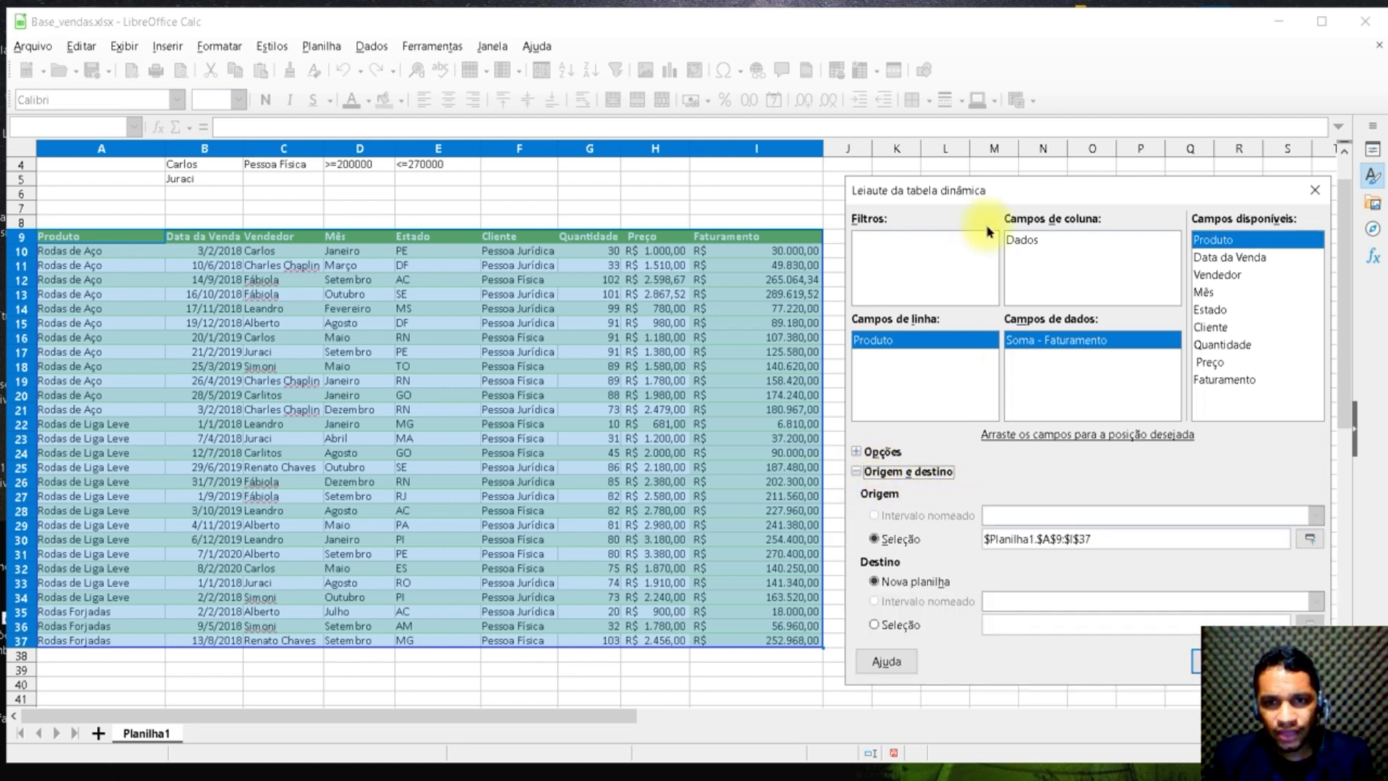
pyautogui.moveTo(988, 189); pyautogui.dragTo(405, 192)
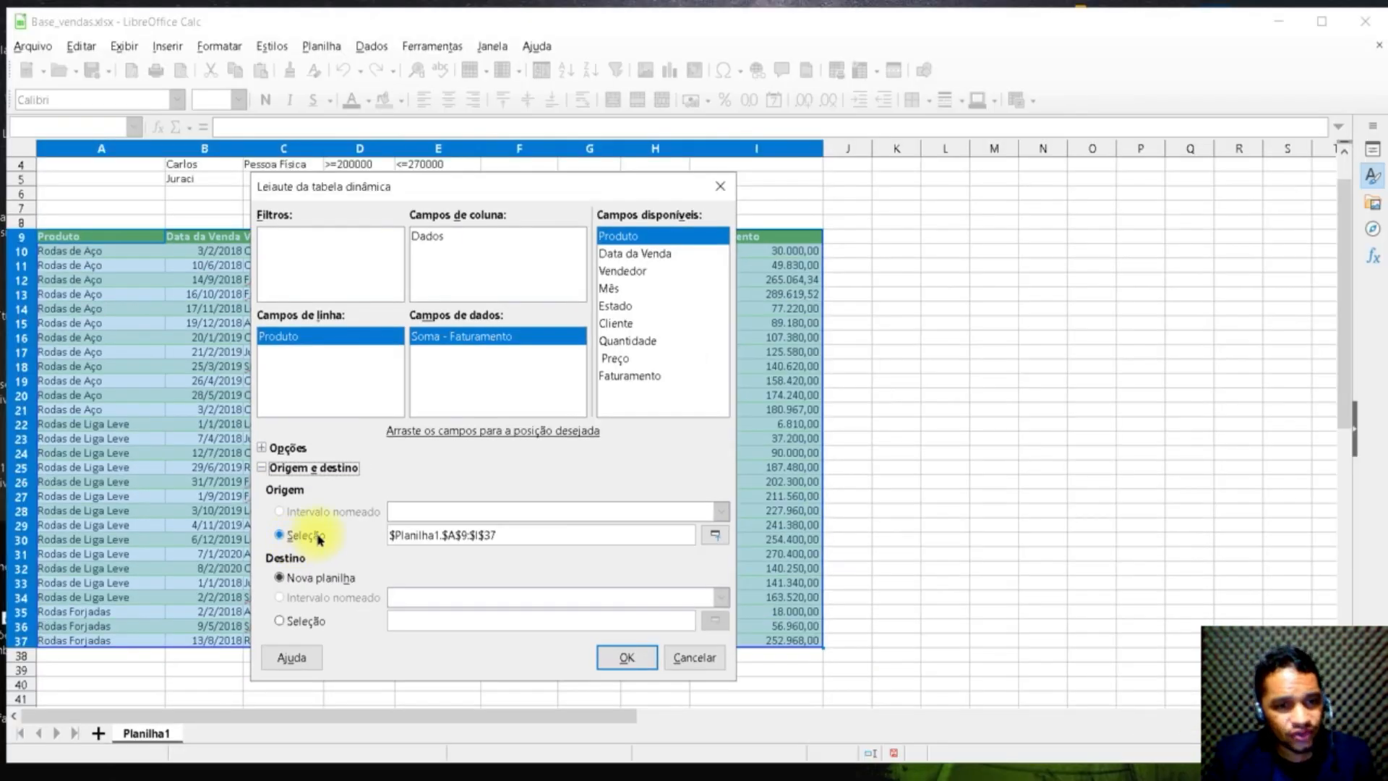
pyautogui.moveTo(969, 166); pyautogui.dragTo(968, 167)
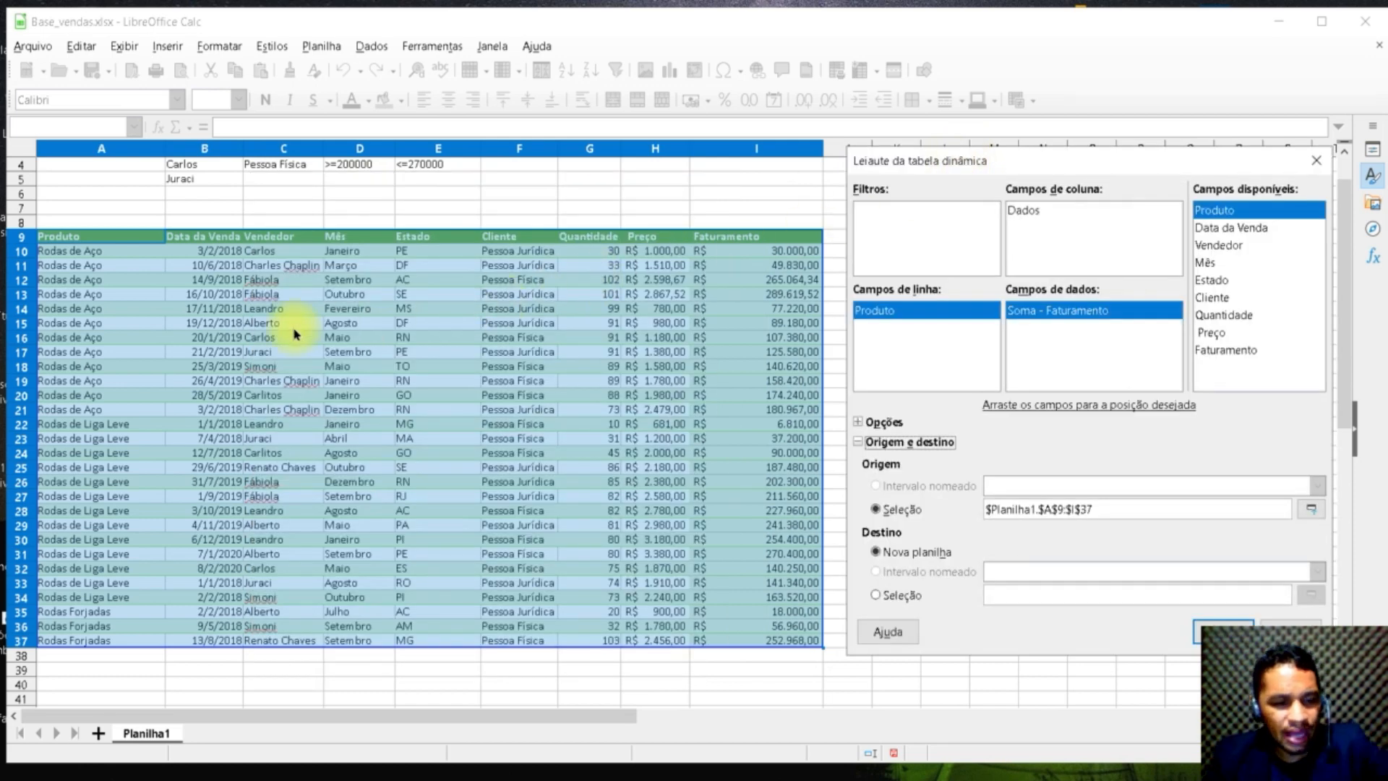
pyautogui.moveTo(29, 214)
pyautogui.mouseDown()
pyautogui.moveTo(480, 579)
pyautogui.moveTo(835, 673)
pyautogui.mouseUp()
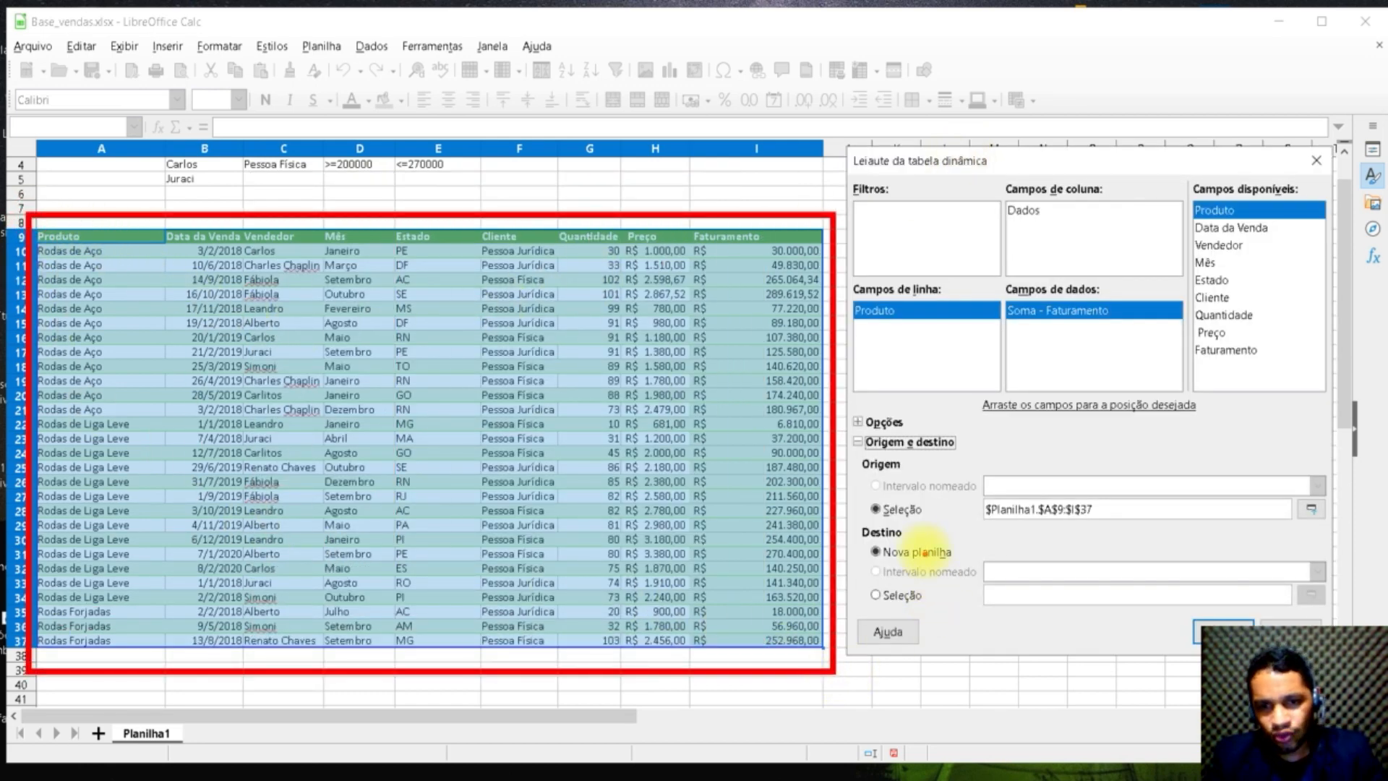
pyautogui.moveTo(865, 490); pyautogui.dragTo(1122, 527)
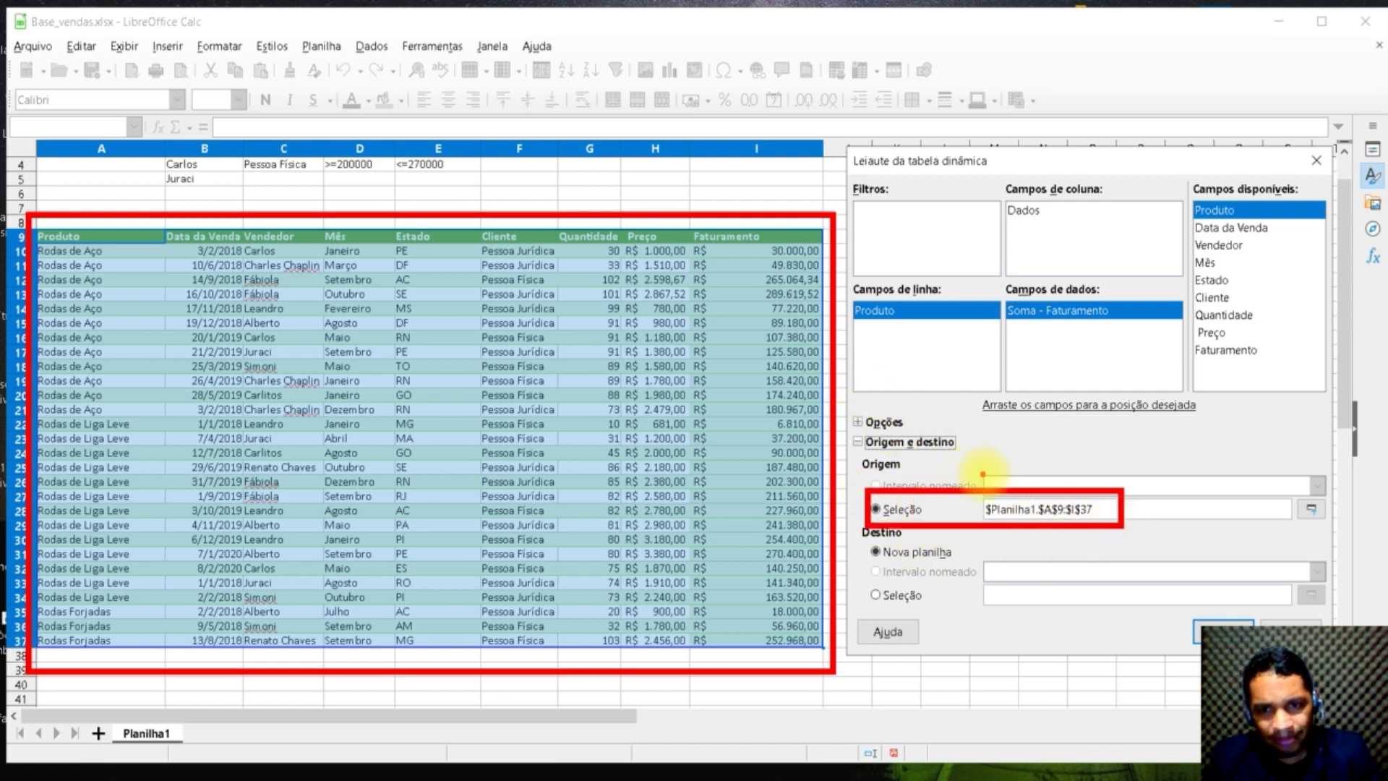
pyautogui.moveTo(995, 477); pyautogui.dragTo(832, 375)
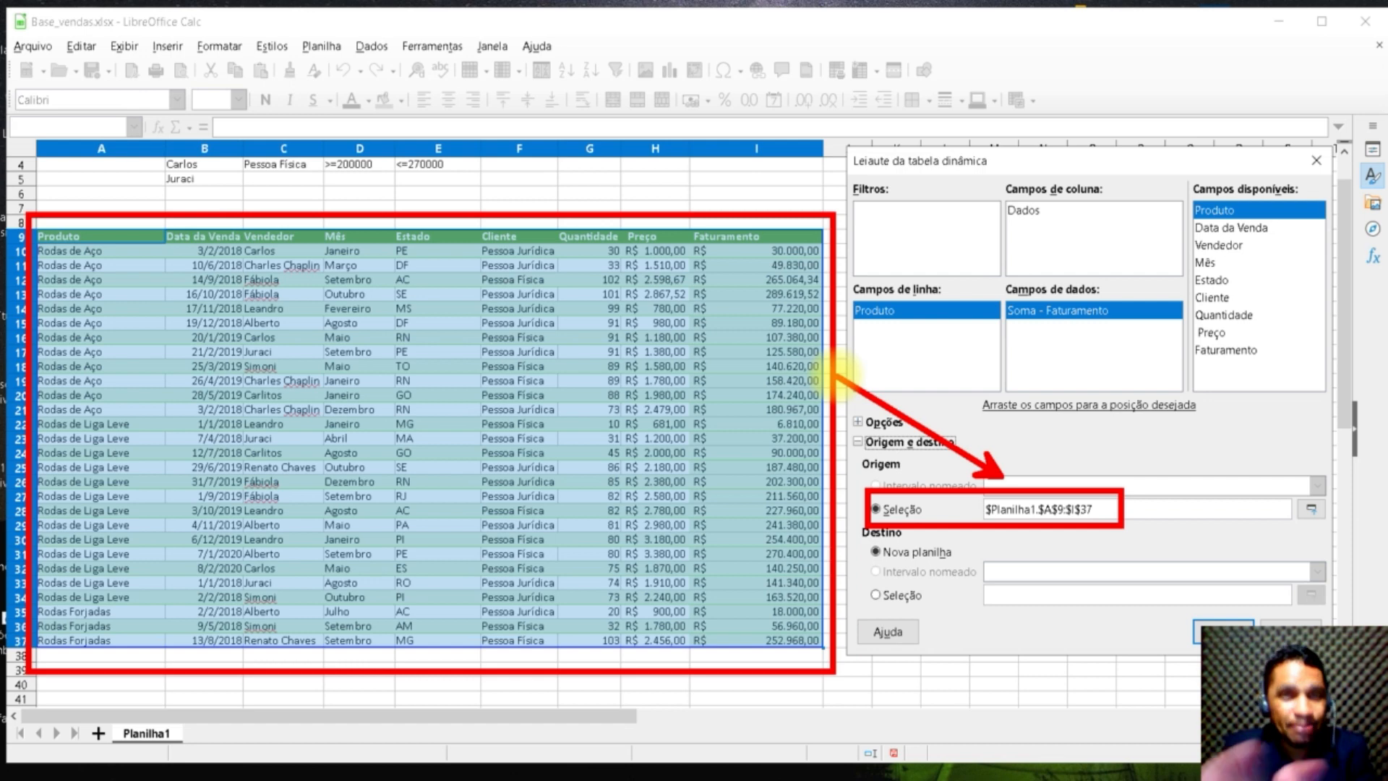
pyautogui.press('Escape')
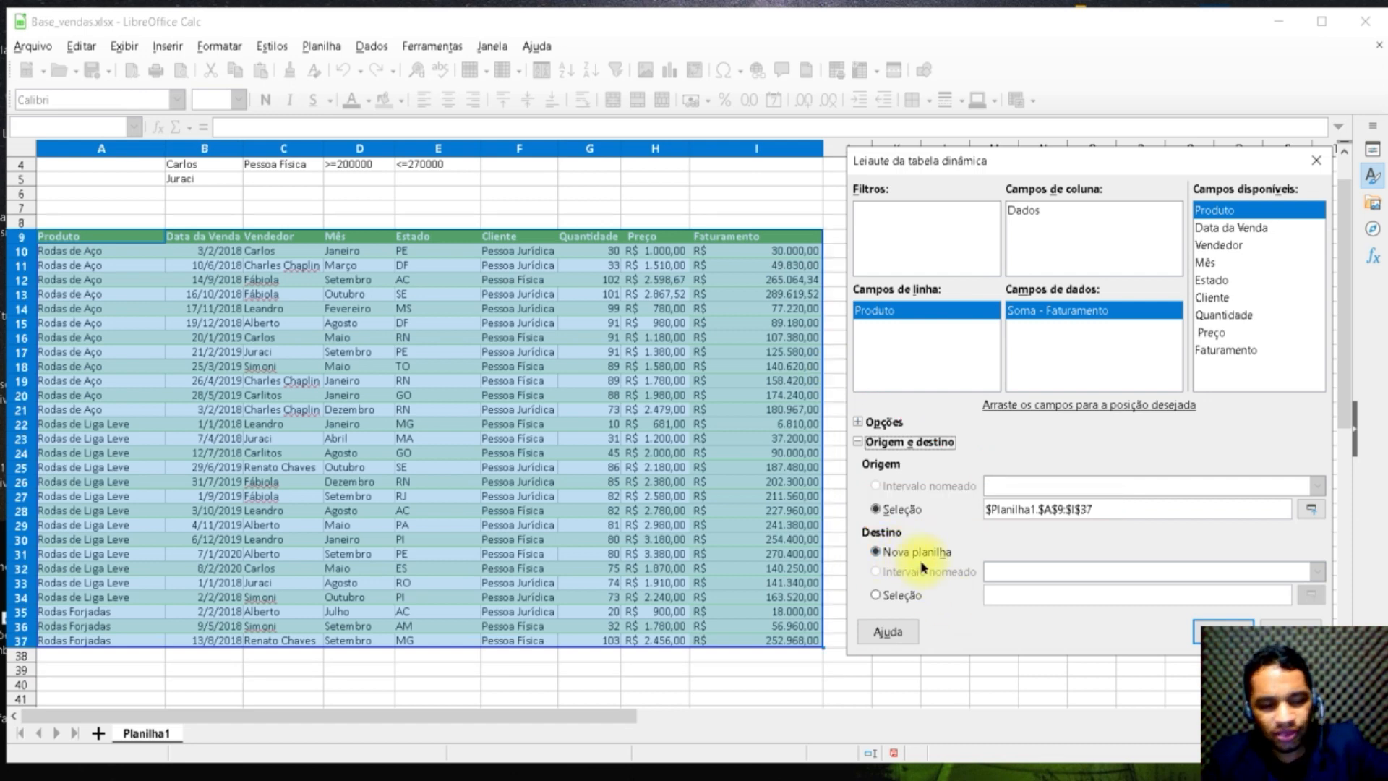
pyautogui.click(863, 552)
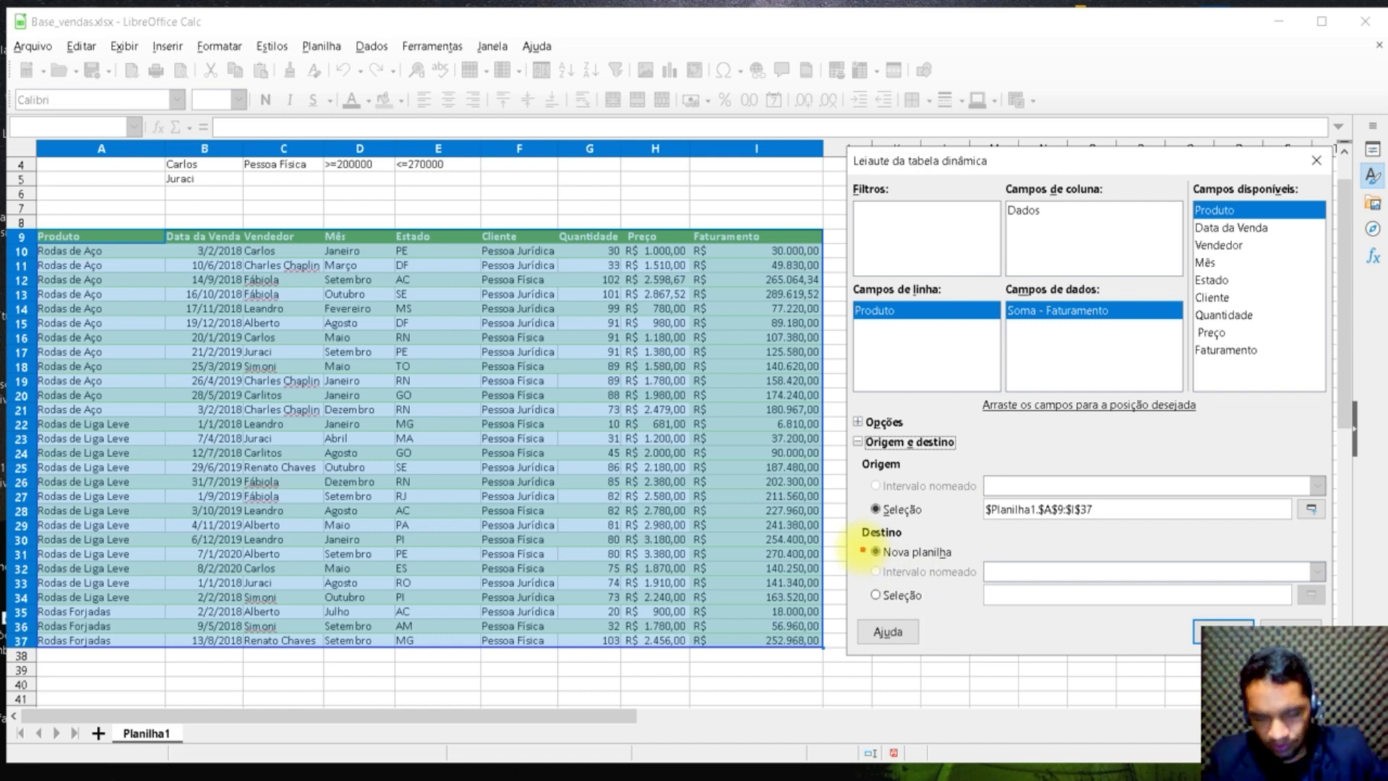
pyautogui.moveTo(852, 521); pyautogui.dragTo(962, 565)
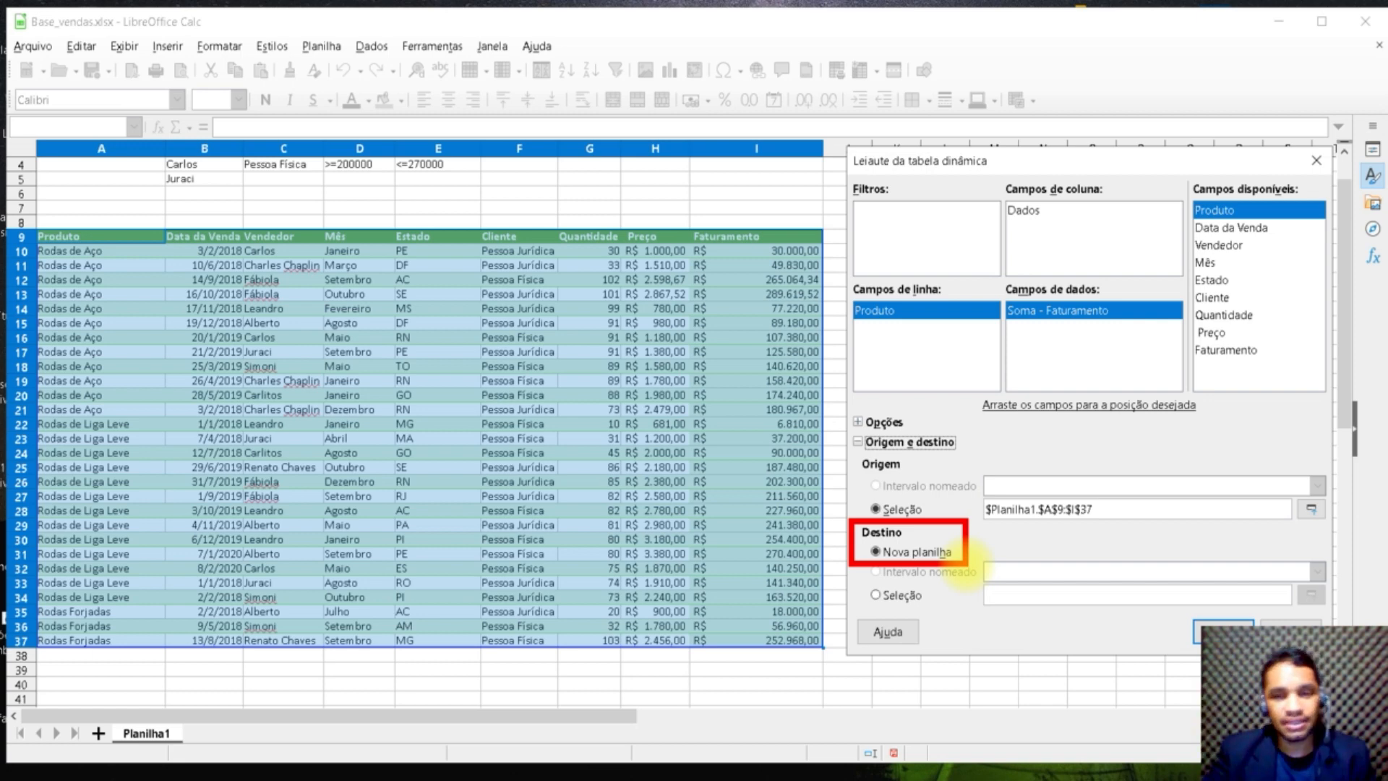
# Step: Set the pivot table's destination to cell L9 of Planilha1 and create the table
pyautogui.click(877, 596)
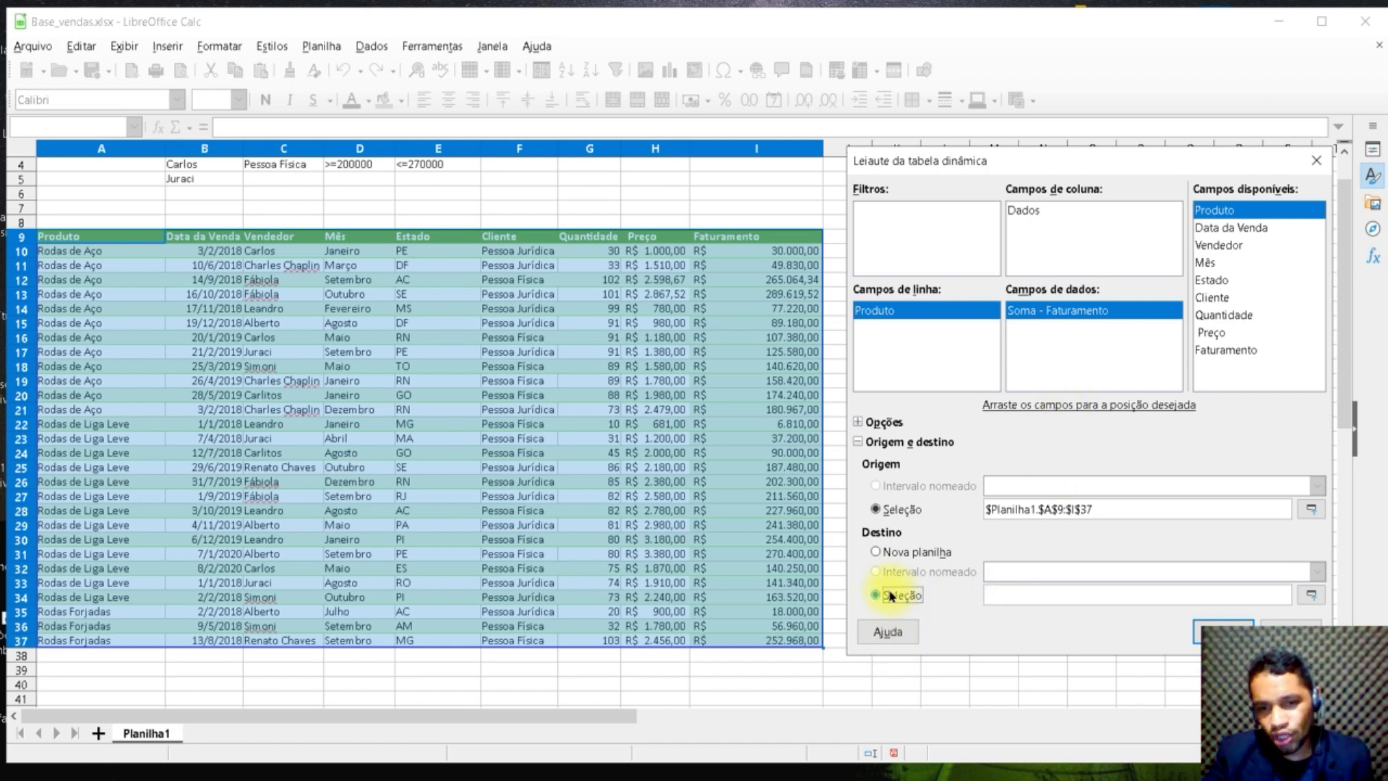
pyautogui.moveTo(998, 594); pyautogui.dragTo(423, 598)
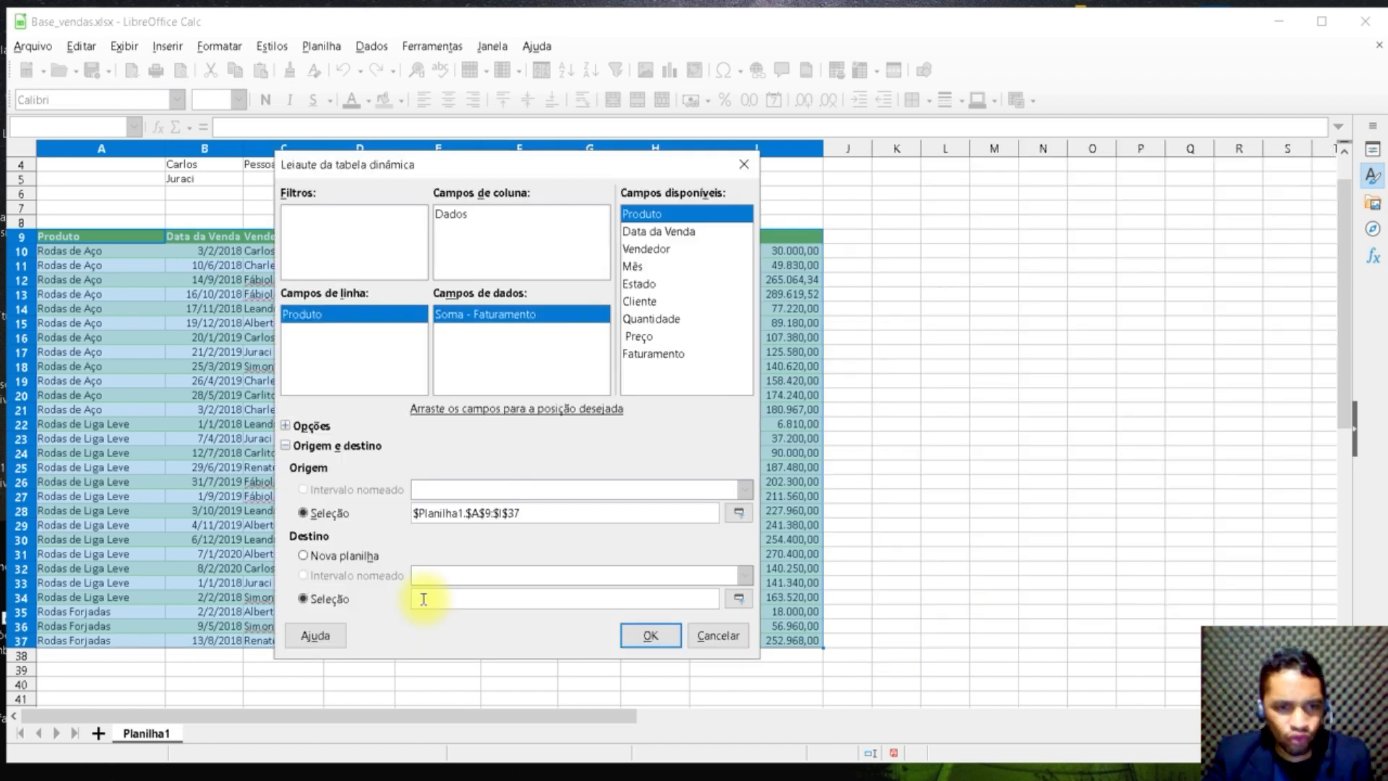
pyautogui.click(944, 235)
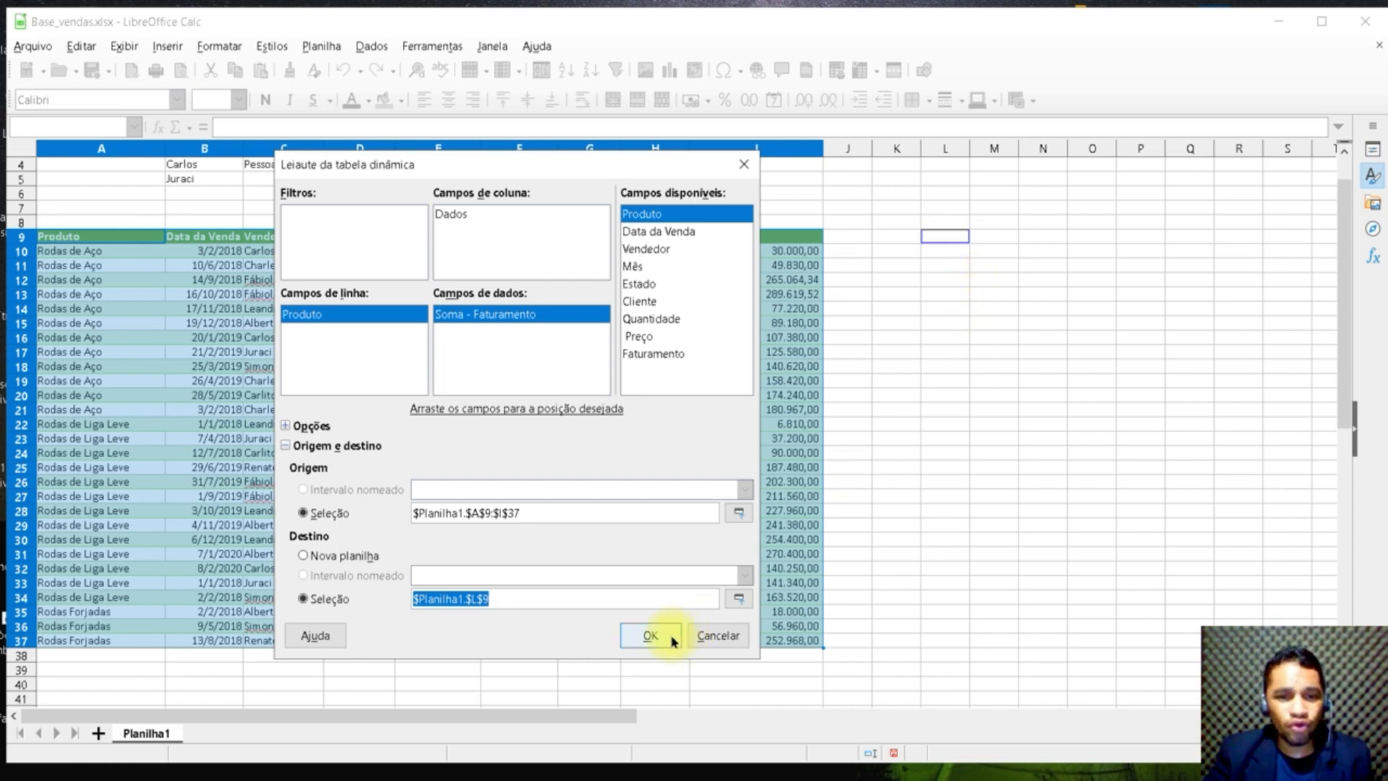
pyautogui.click(650, 636)
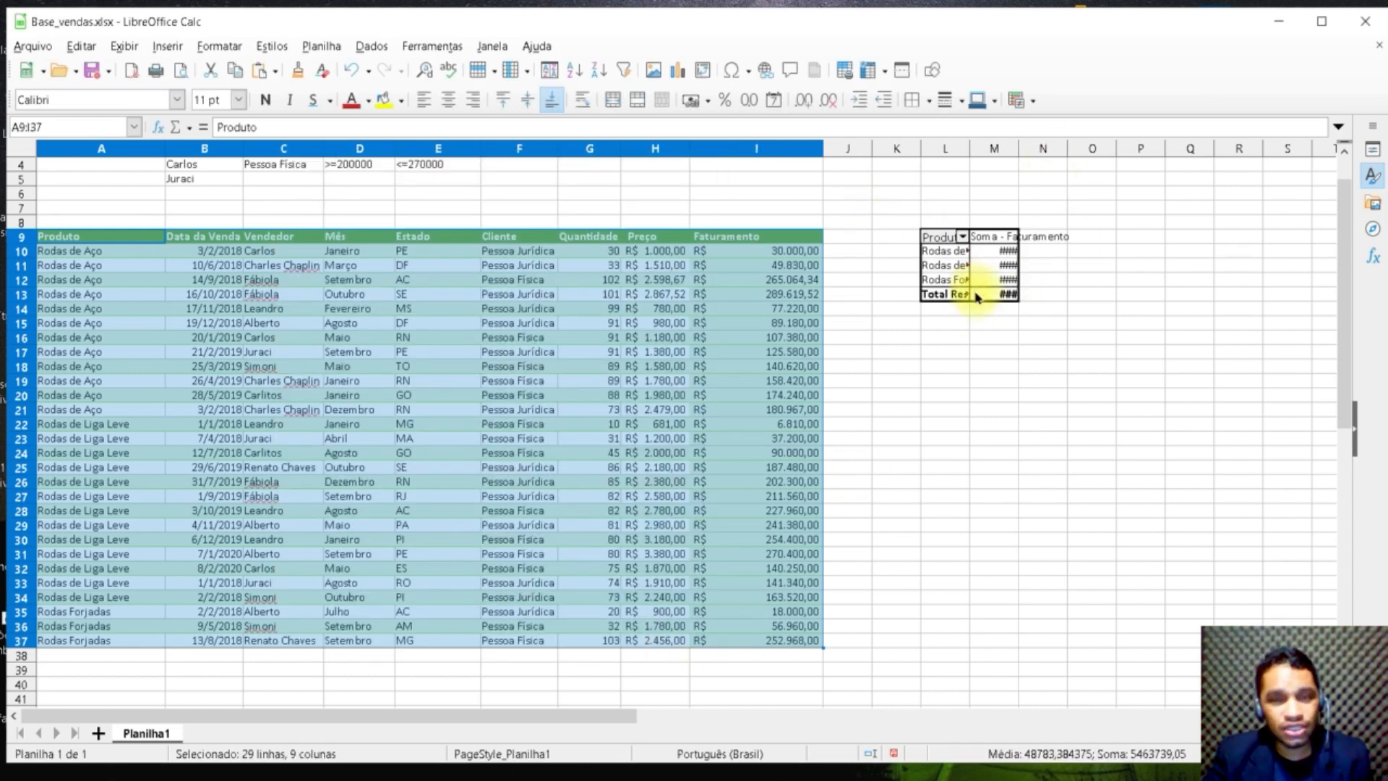
# Step: Fit the widths of columns L and M to the pivot table's contents
pyautogui.moveTo(953, 157); pyautogui.dragTo(981, 150)
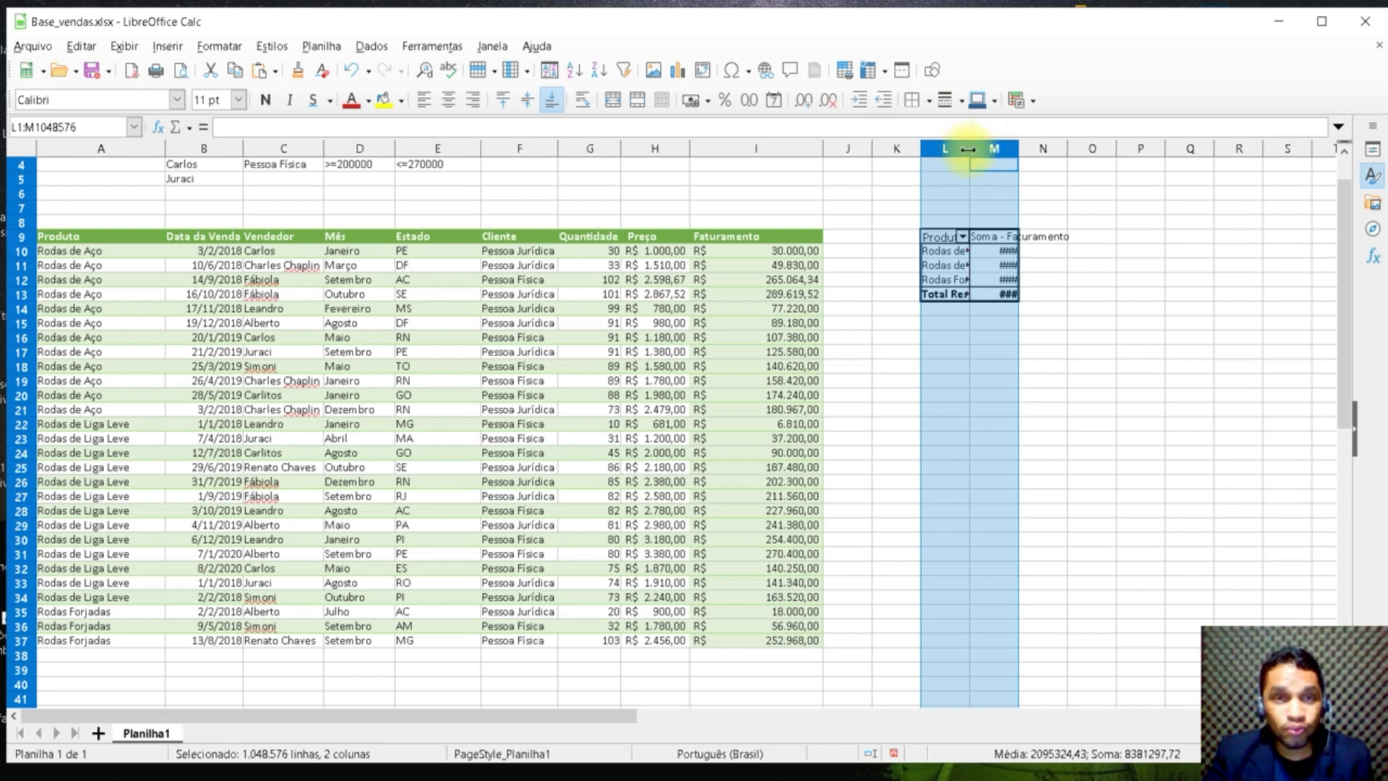
pyautogui.doubleClick(968, 148)
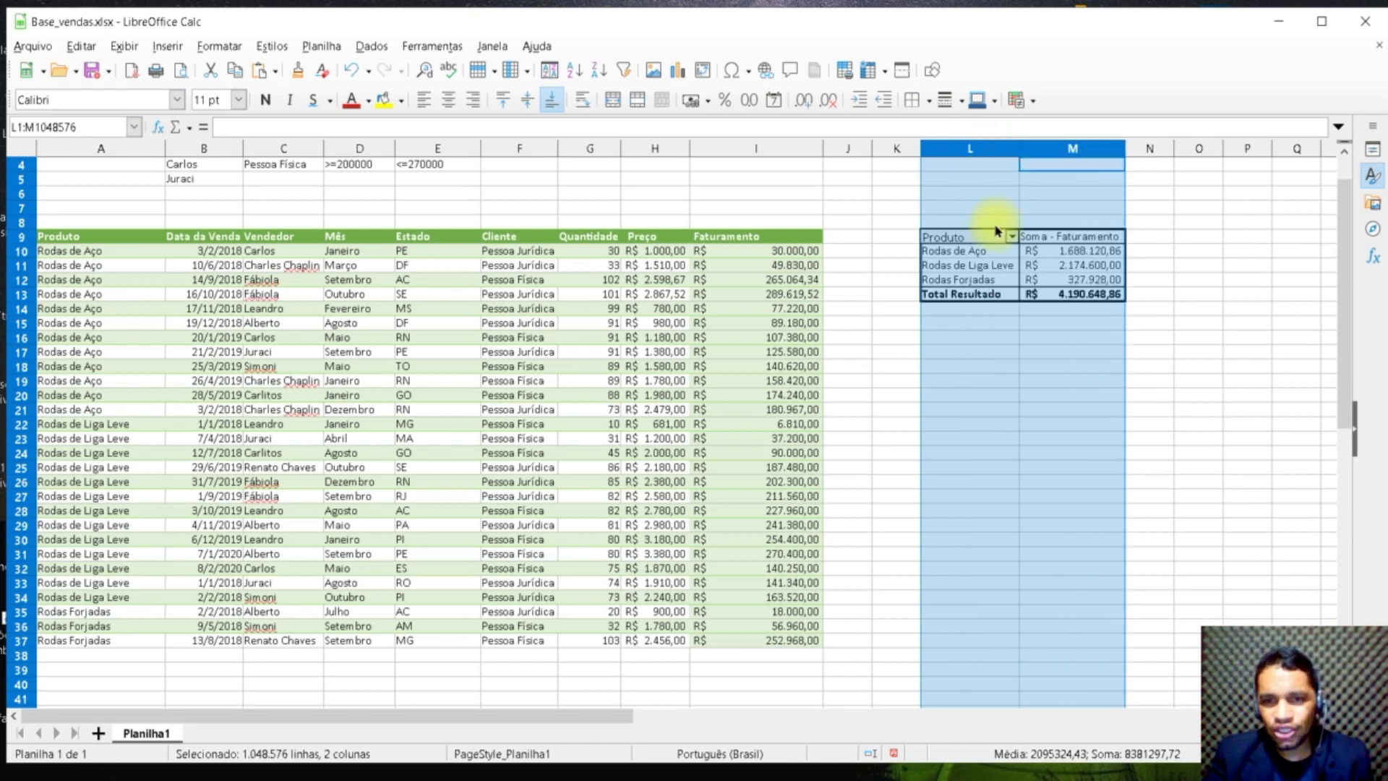
pyautogui.click(971, 250)
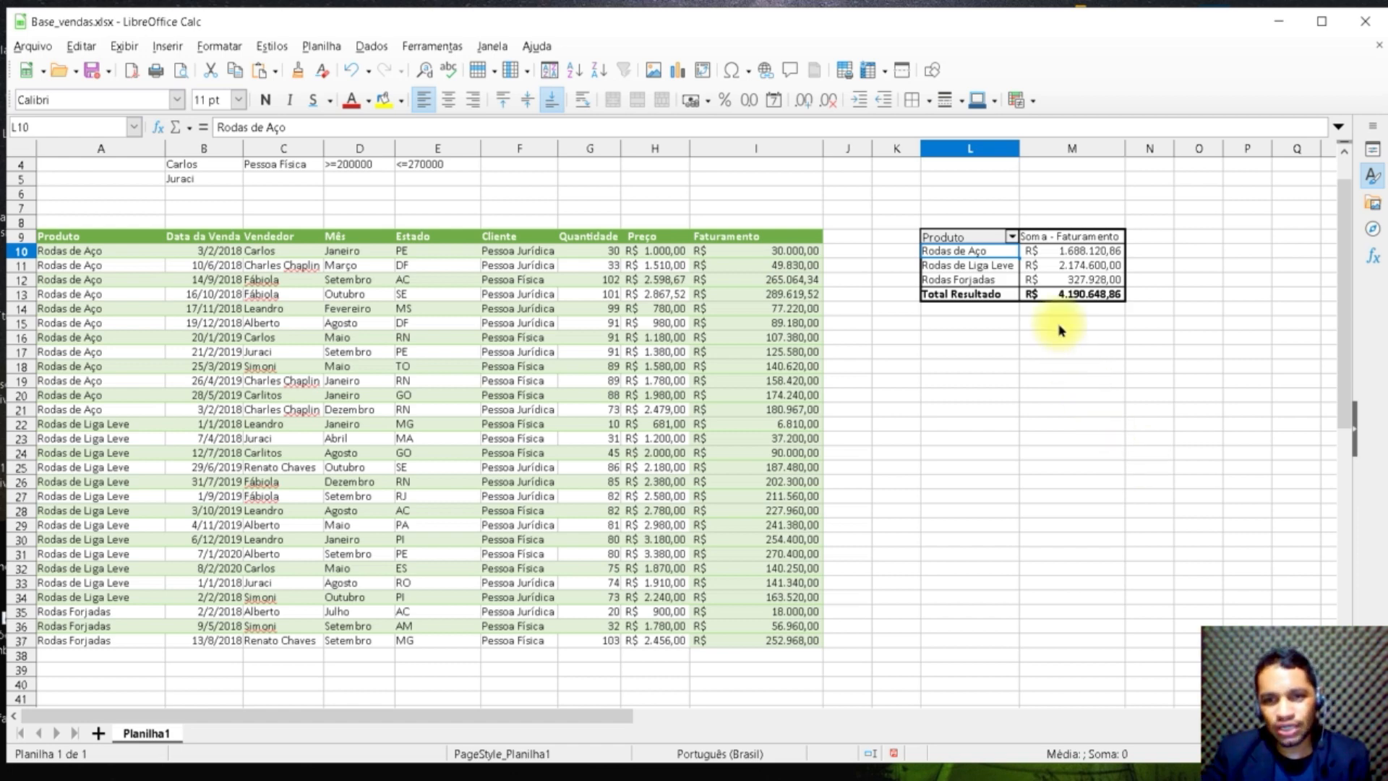
pyautogui.rightClick(989, 239)
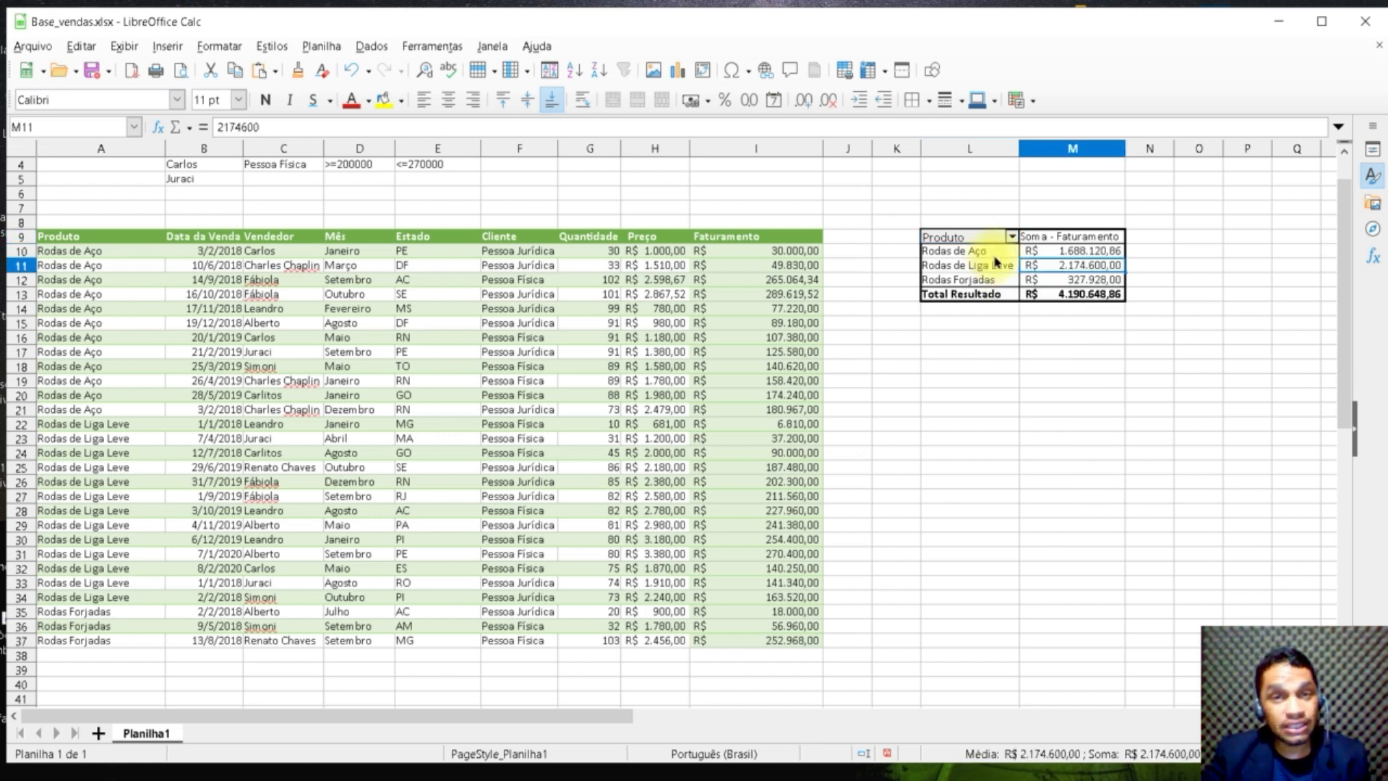
# Step: Examine the product rows and their summed Faturamento values in the pivot table
pyautogui.click(1001, 253)
pyautogui.click(1099, 254)
pyautogui.click(1084, 281)
pyautogui.click(990, 281)
pyautogui.click(986, 253)
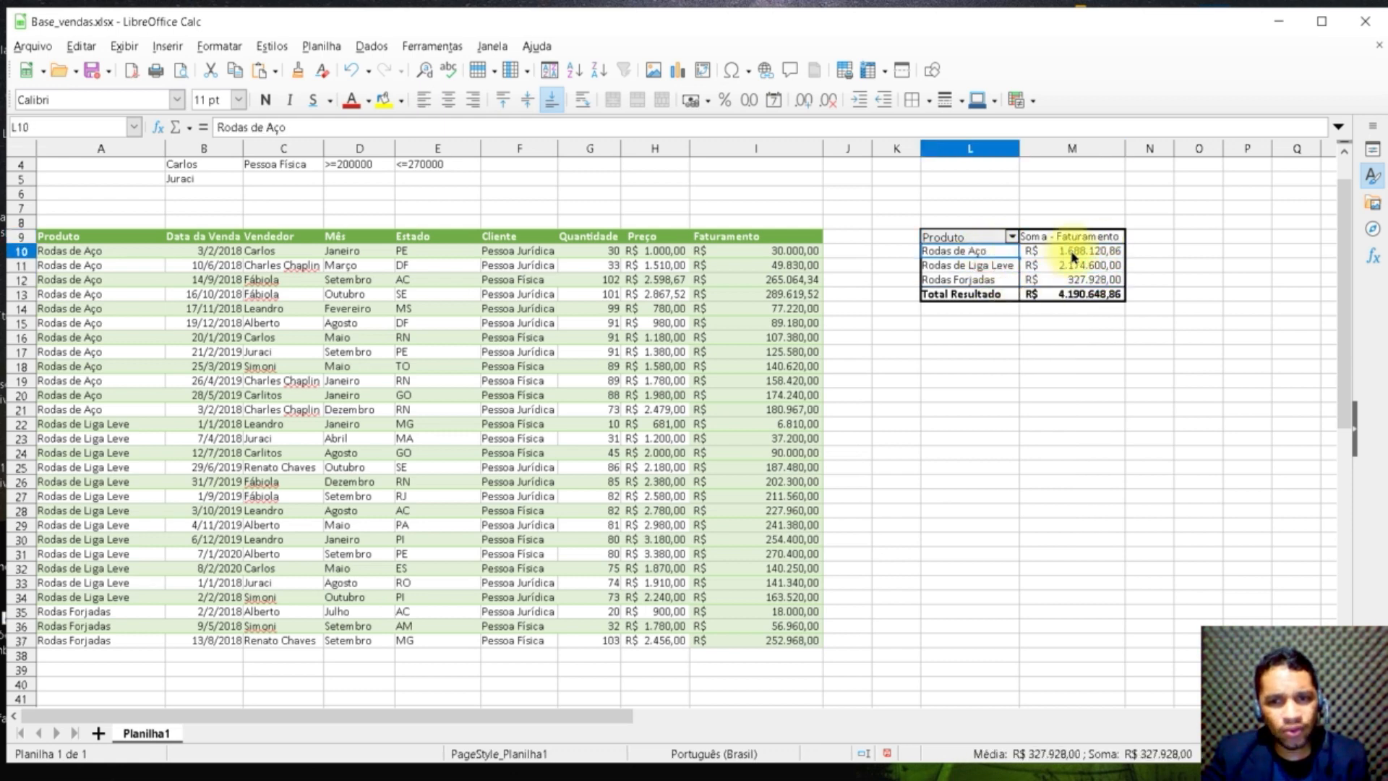
pyautogui.click(1073, 253)
pyautogui.click(1043, 268)
pyautogui.click(1011, 270)
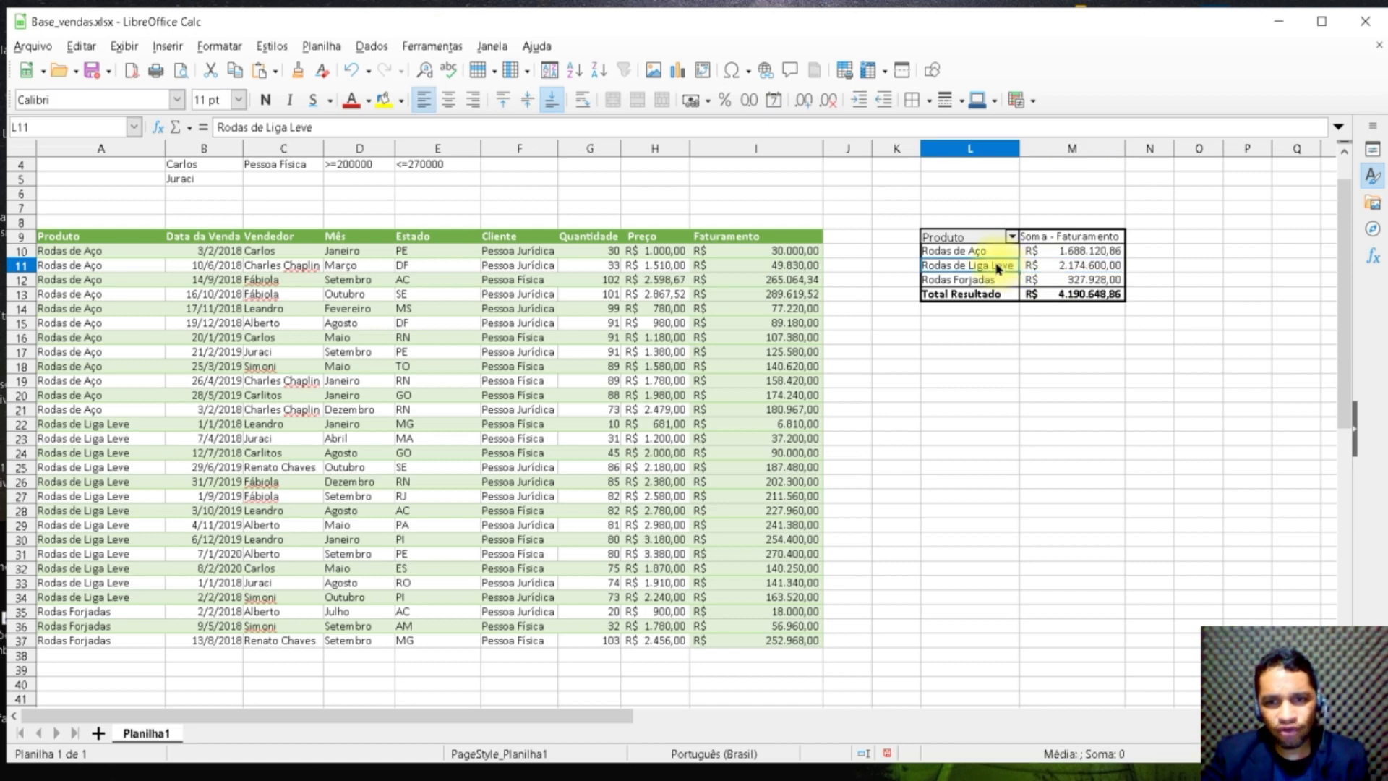
# Step: Open the pivot table's layout properties and compare the Produto row field with the product rows in the table
pyautogui.rightClick(999, 269)
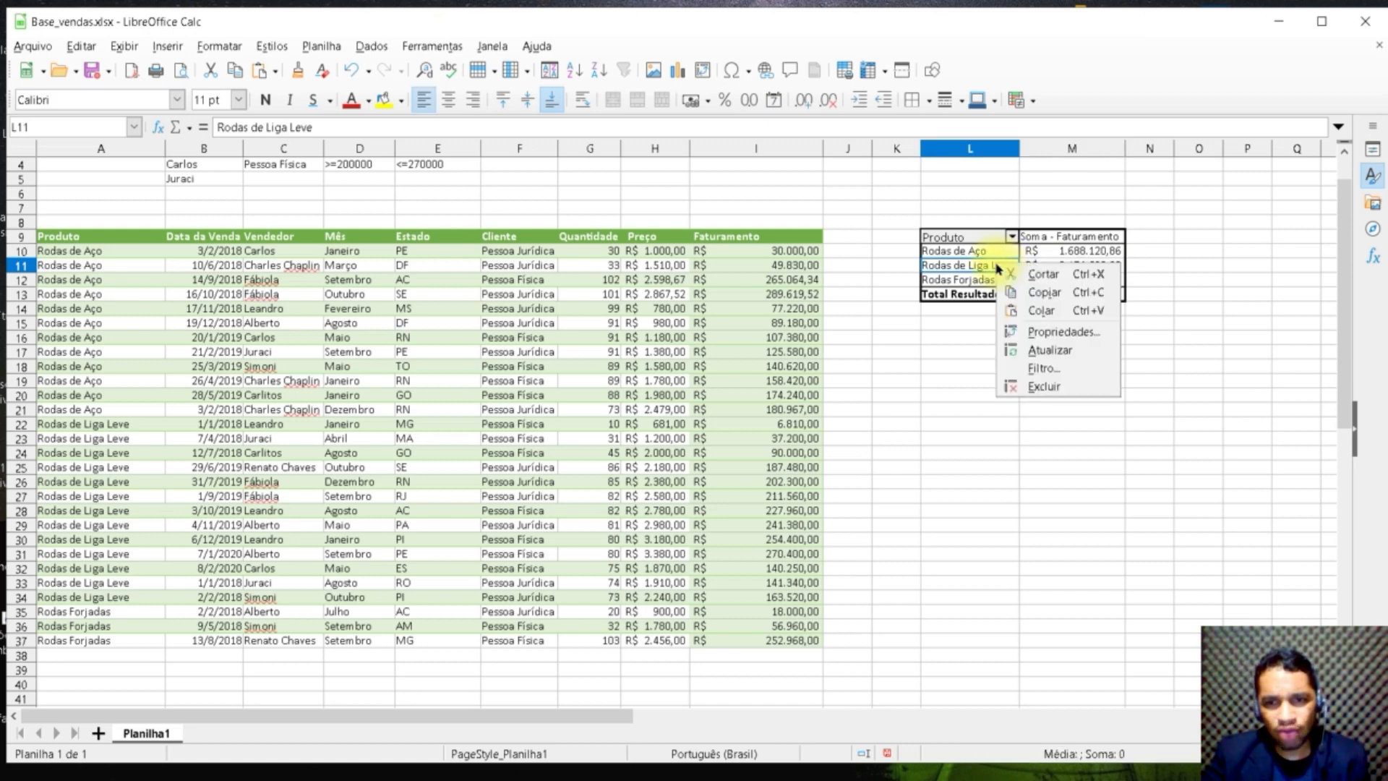
pyautogui.click(1073, 337)
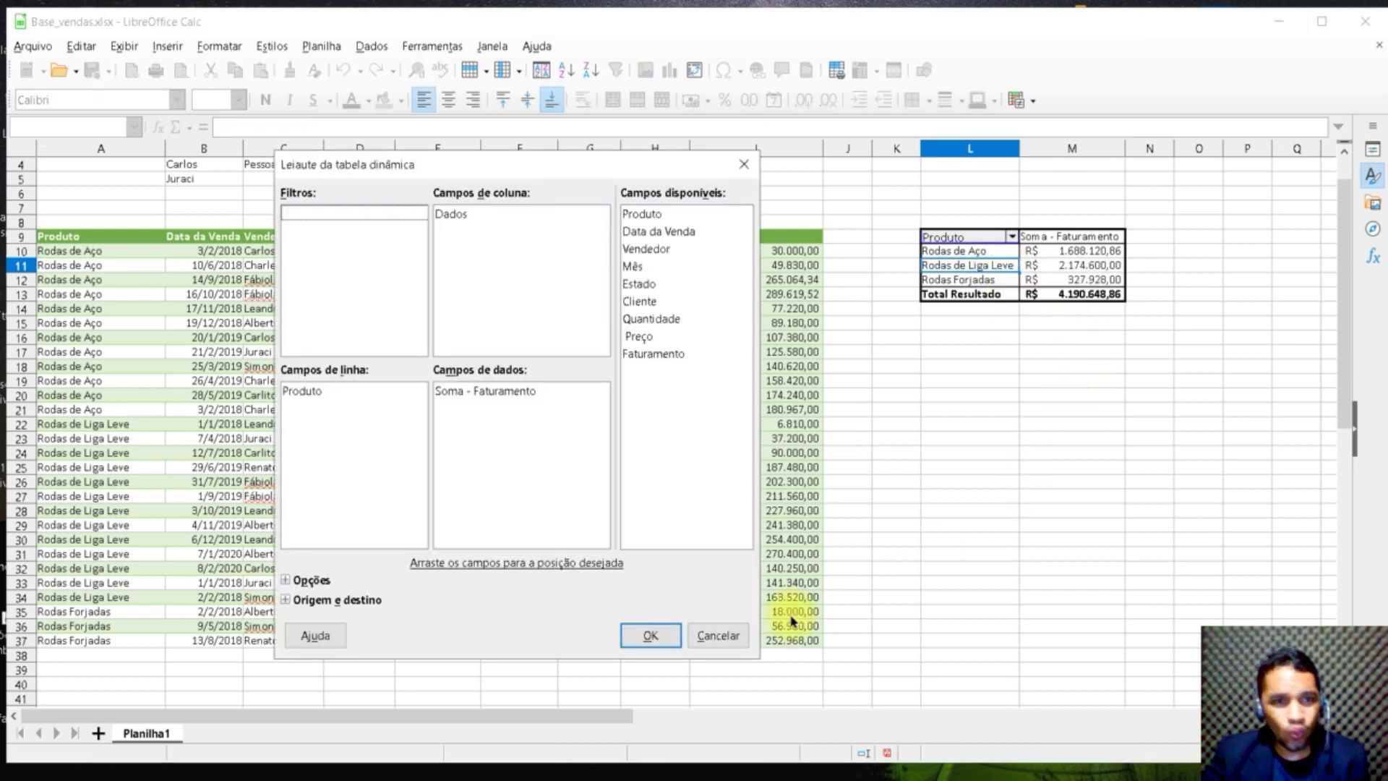
pyautogui.moveTo(403, 166); pyautogui.dragTo(472, 164)
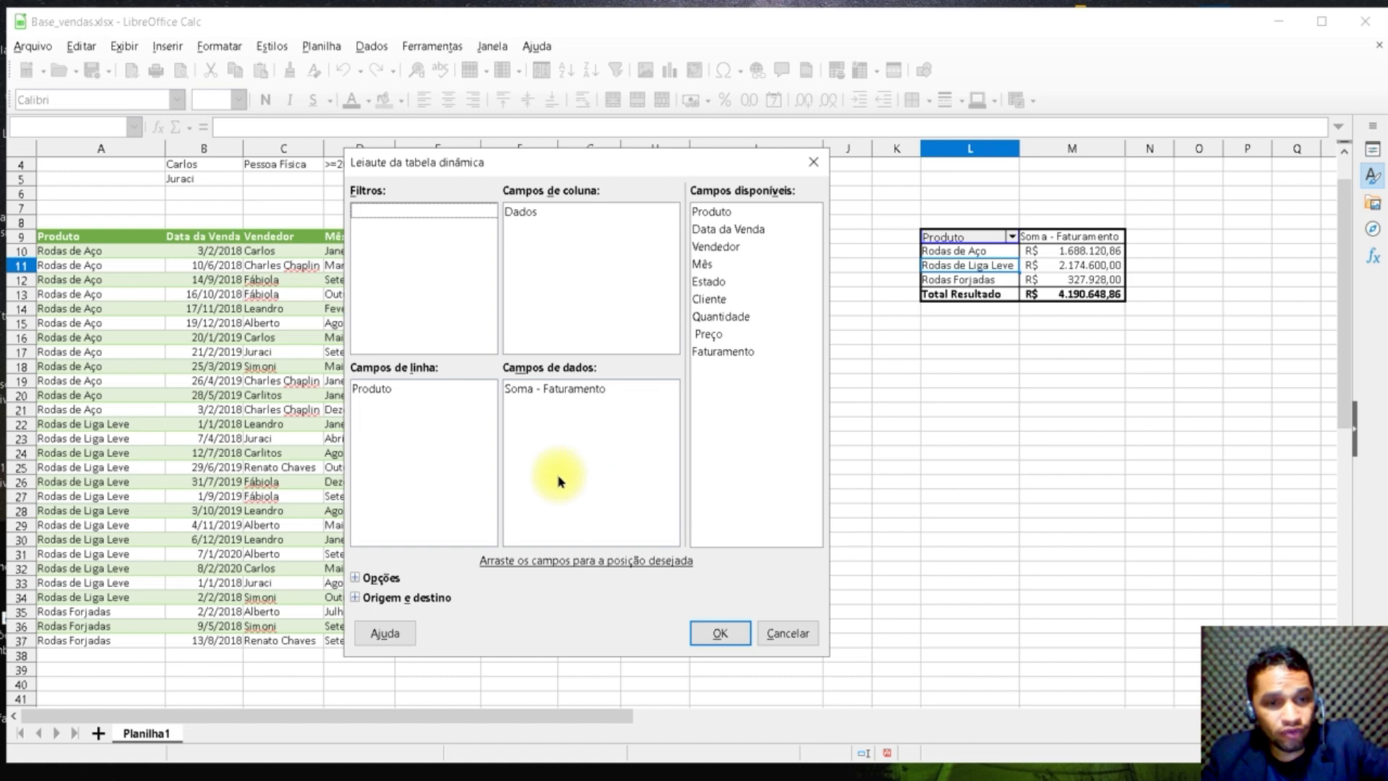
pyautogui.moveTo(342, 355)
pyautogui.mouseDown()
pyautogui.moveTo(464, 434)
pyautogui.moveTo(496, 488)
pyautogui.mouseUp()
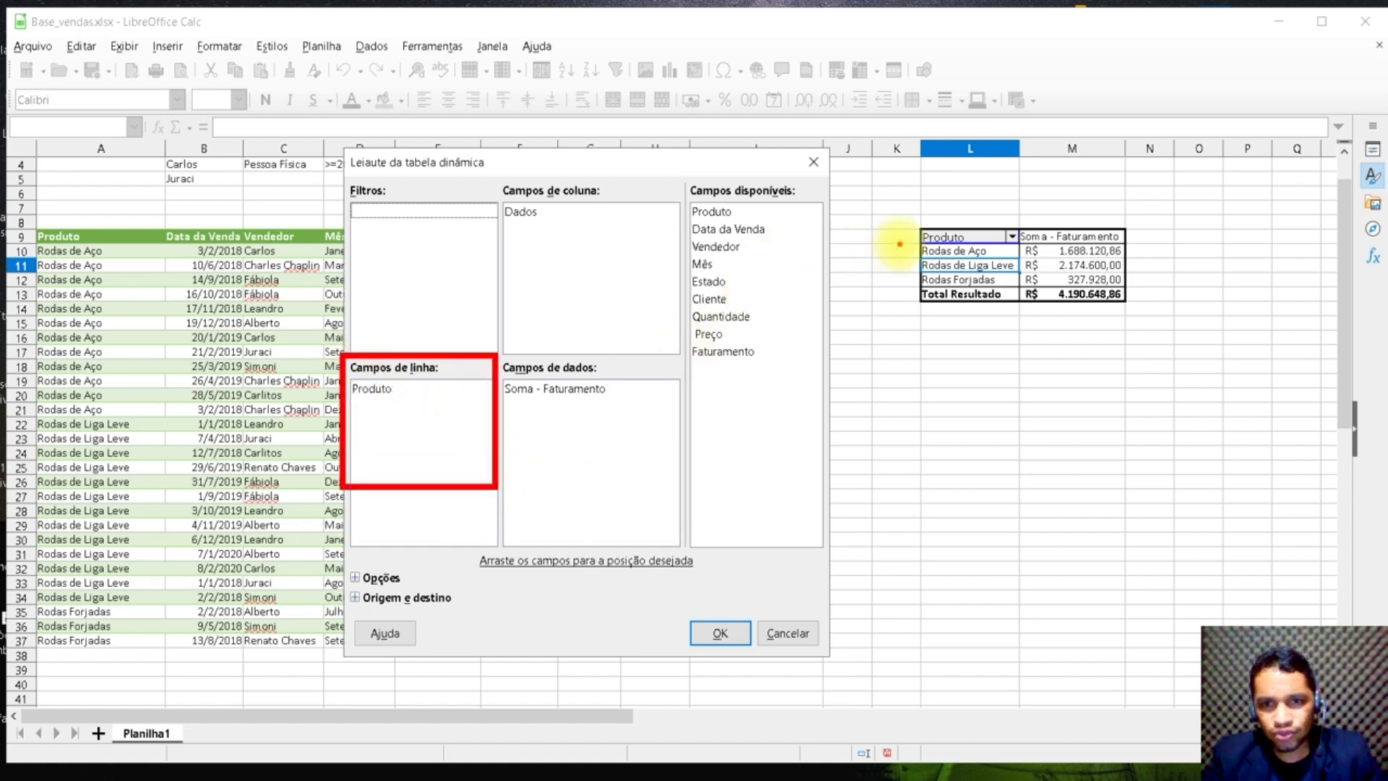
pyautogui.moveTo(909, 241); pyautogui.dragTo(1027, 290)
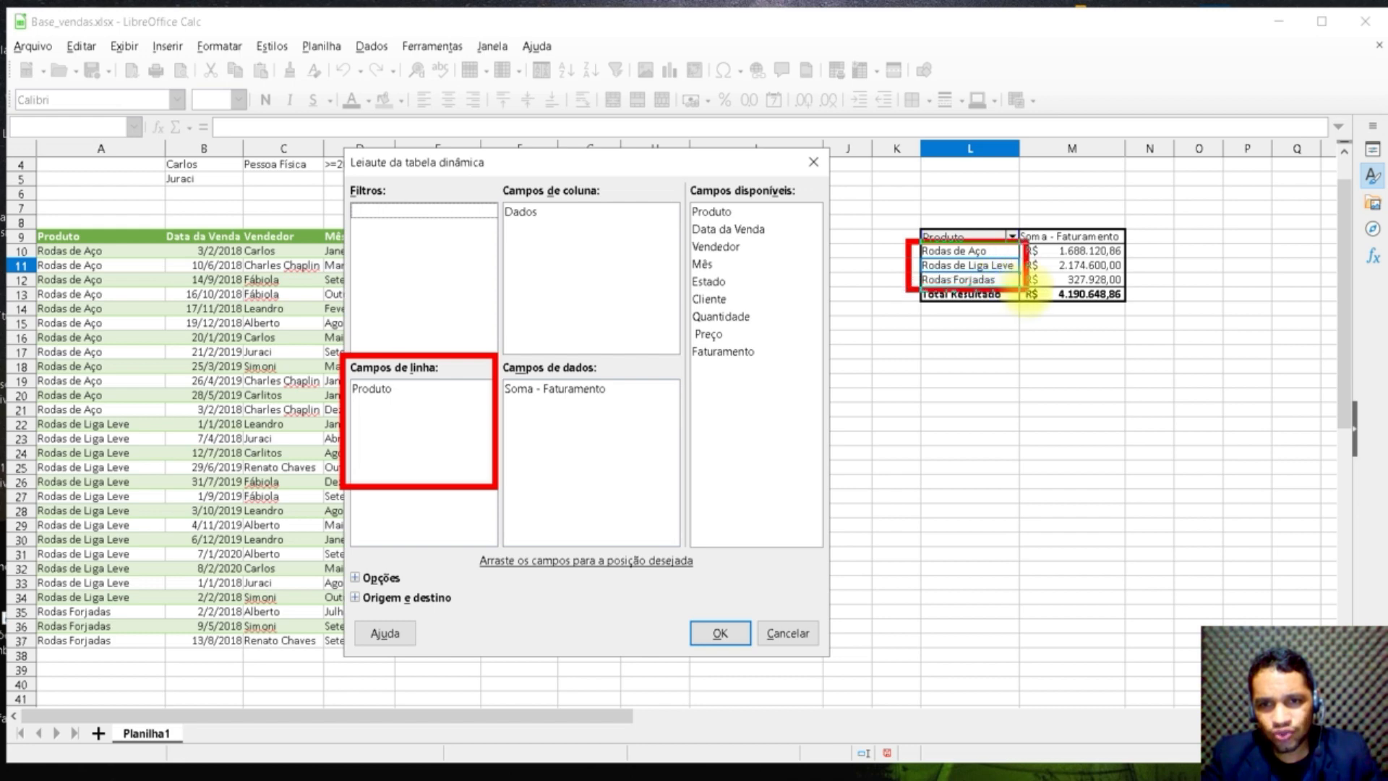
# Step: Change the Faturamento data field's function to Média and apply it to the pivot table
pyautogui.click(535, 391)
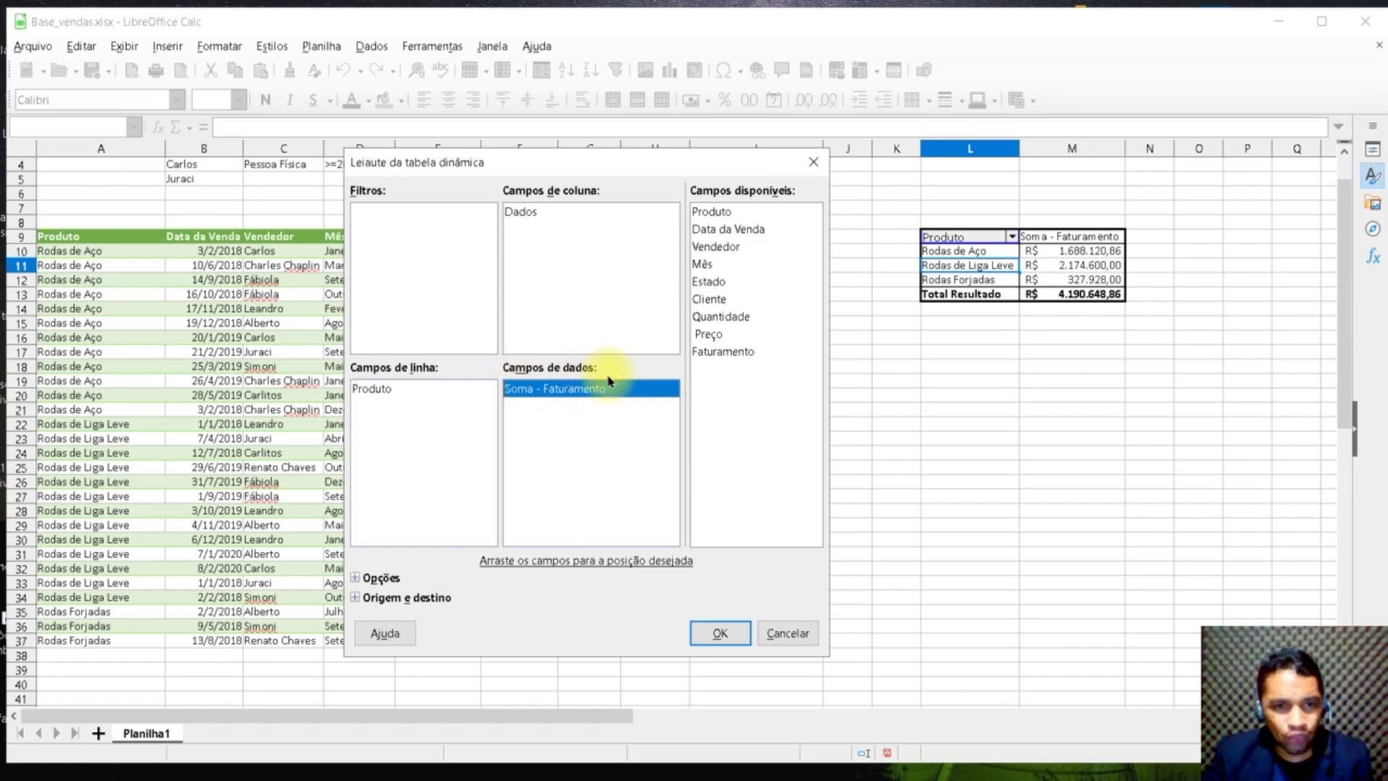
pyautogui.doubleClick(552, 392)
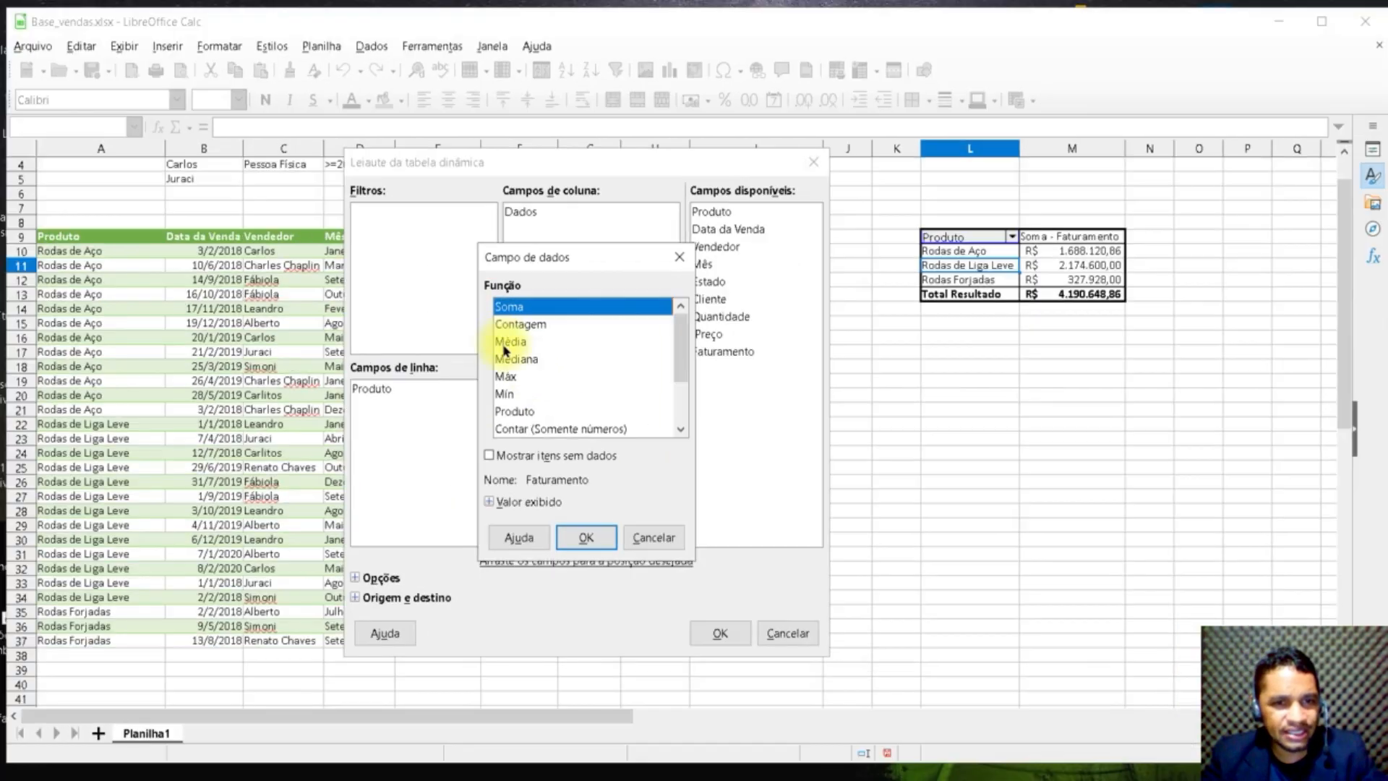
pyautogui.click(491, 305)
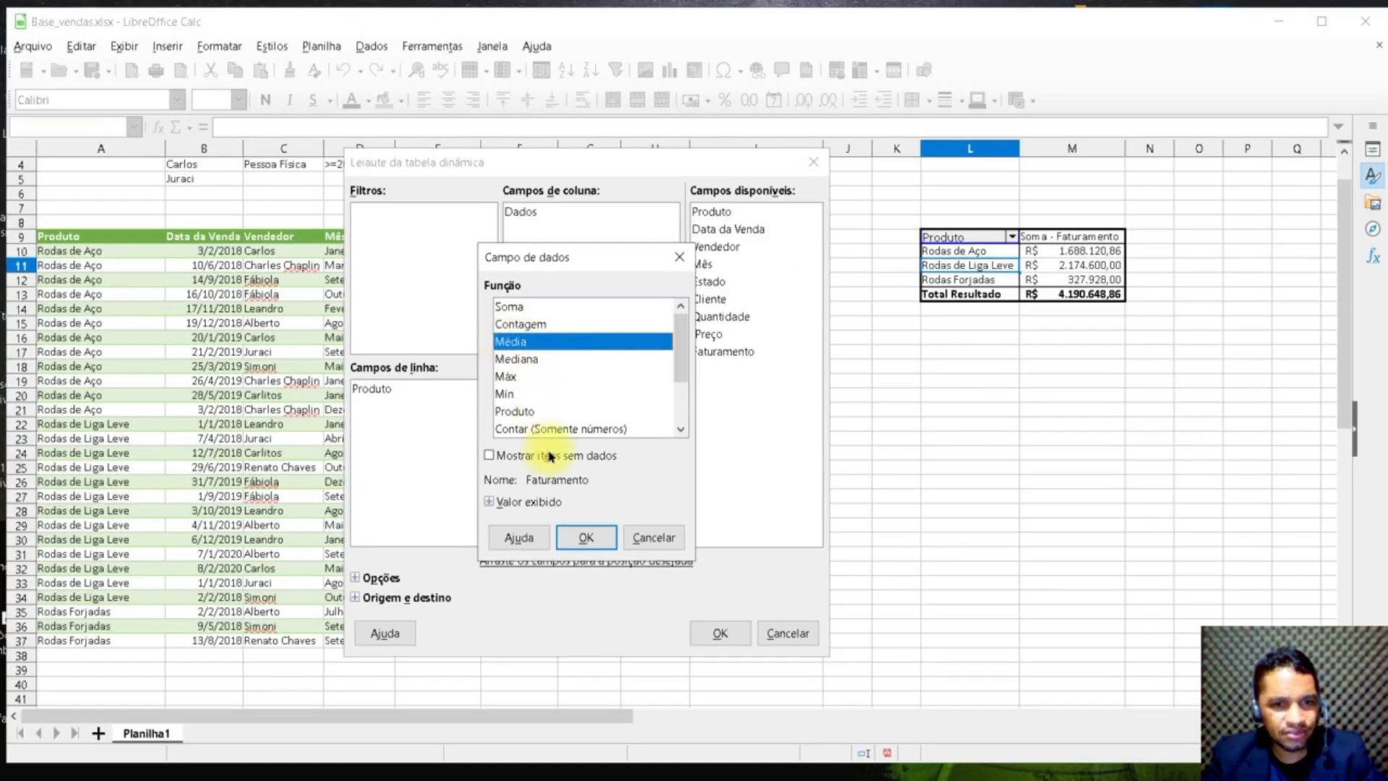
pyautogui.click(582, 537)
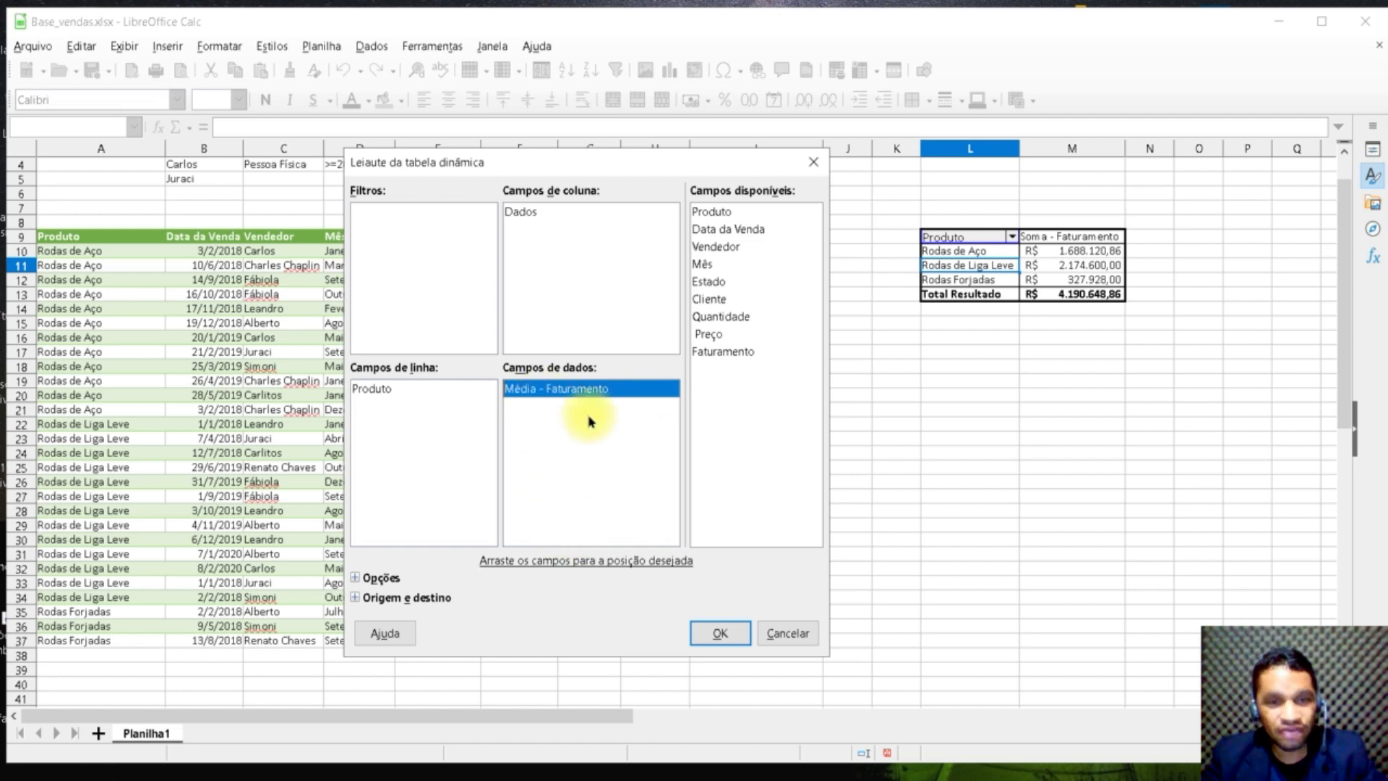
pyautogui.click(719, 634)
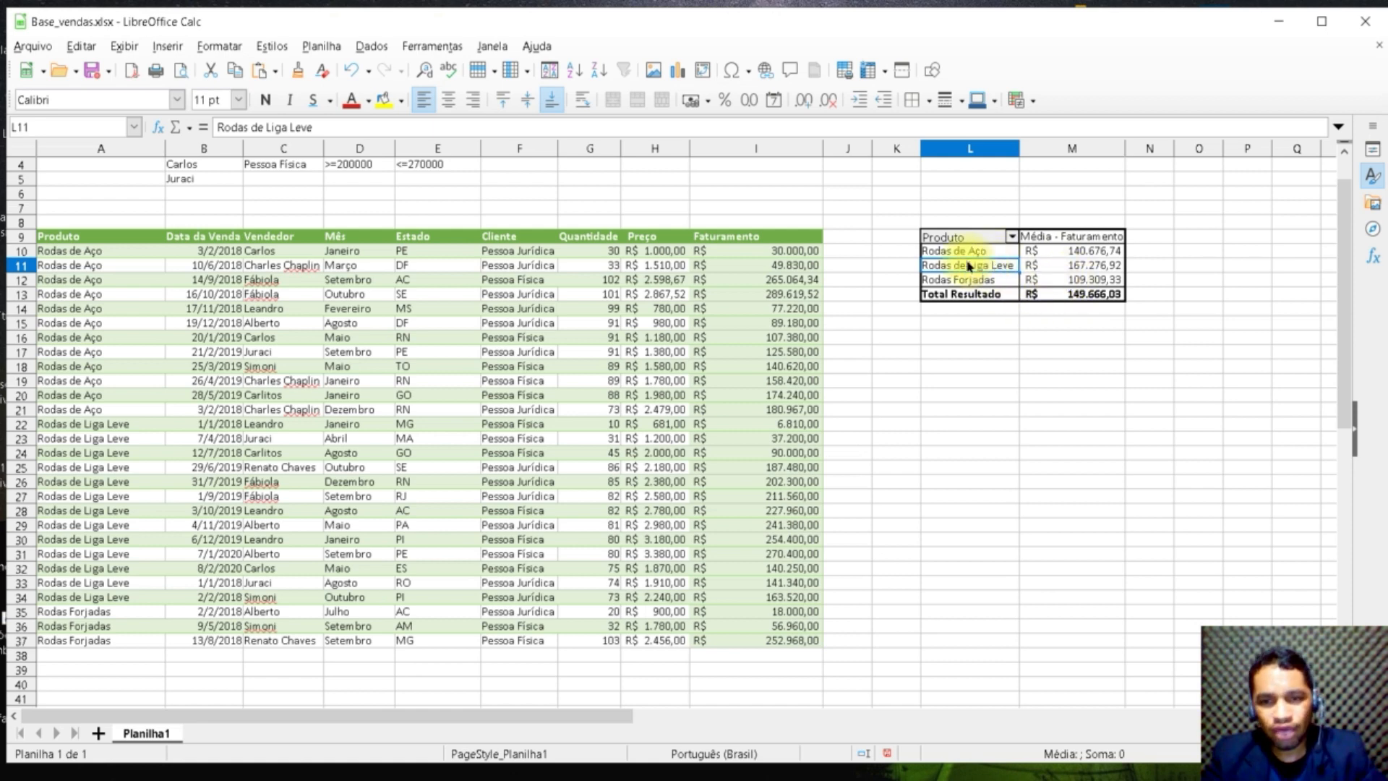
# Step: Reopen the pivot table's properties, set the Faturamento data field's function back to Soma and apply it
pyautogui.rightClick(1041, 264)
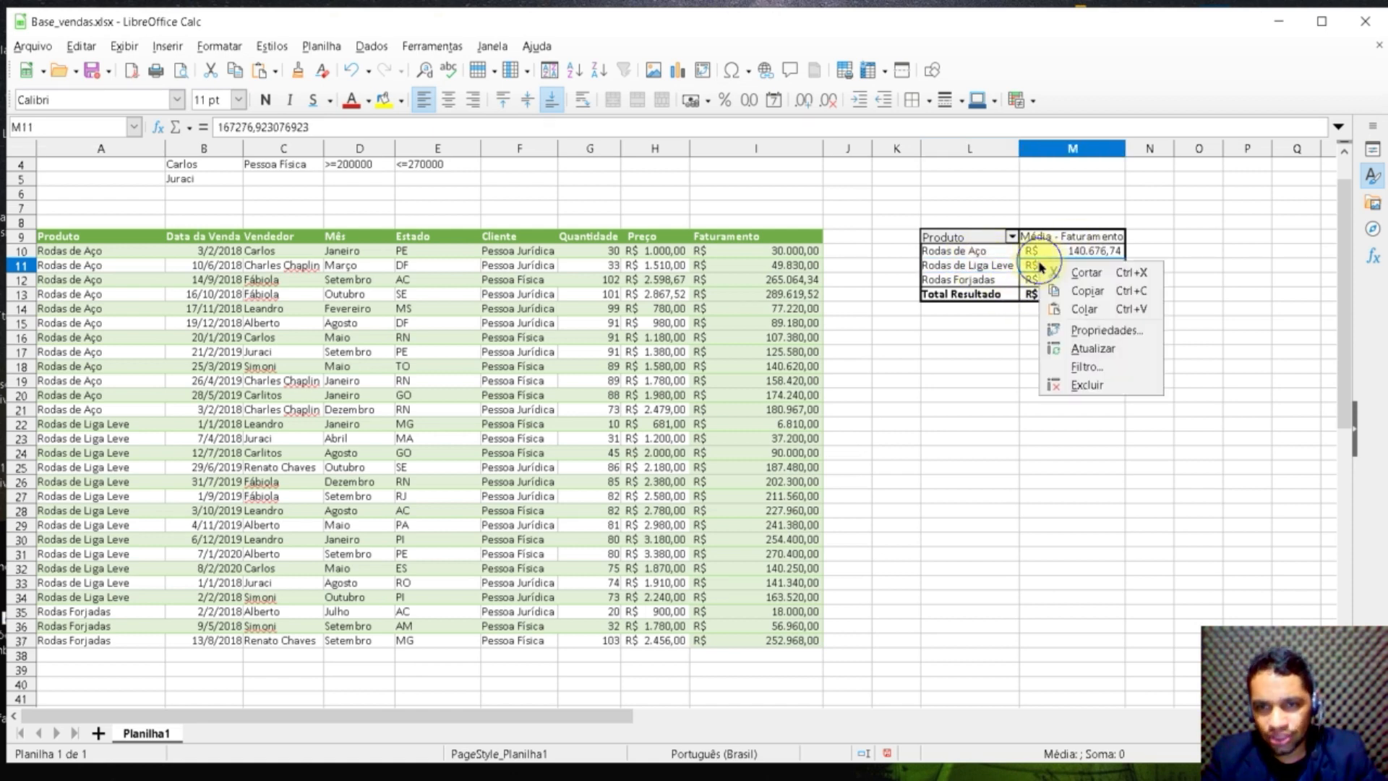
pyautogui.click(1111, 334)
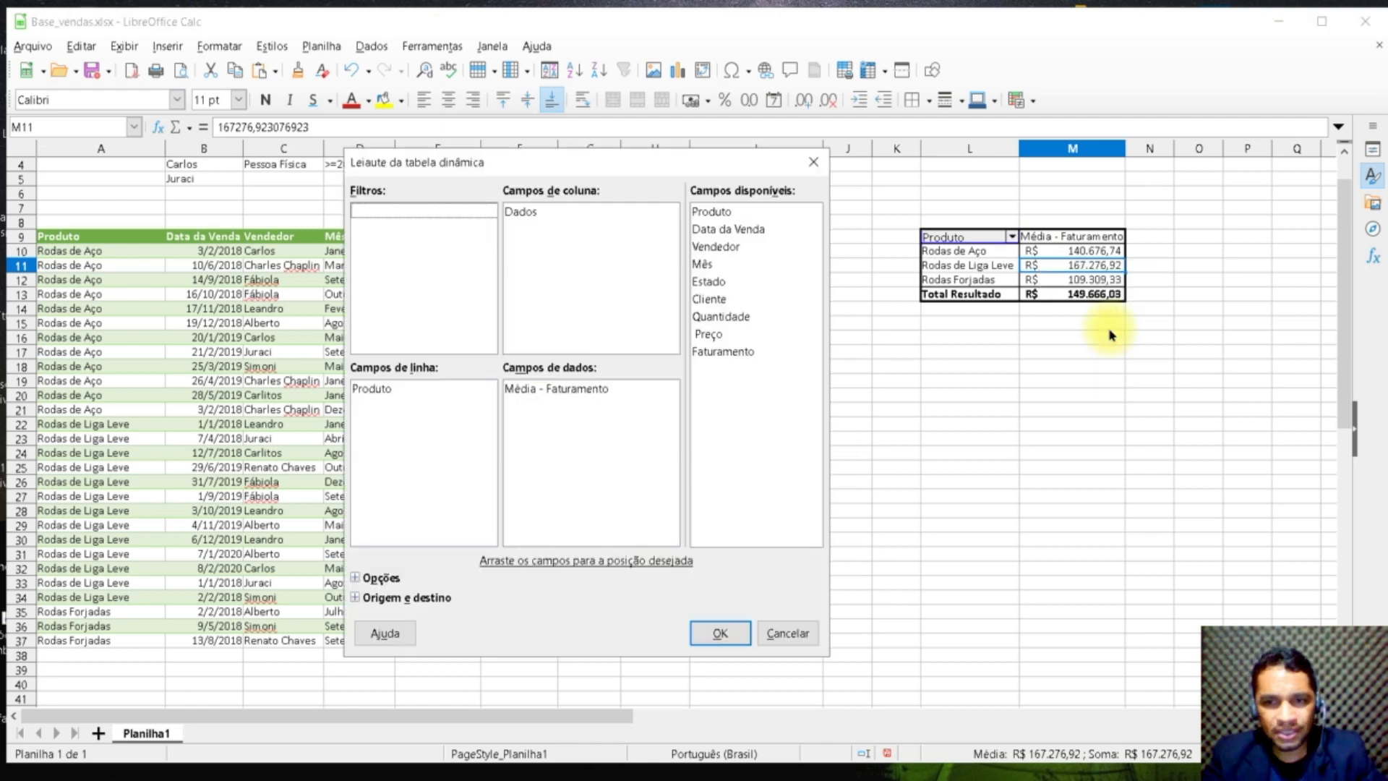
pyautogui.doubleClick(532, 391)
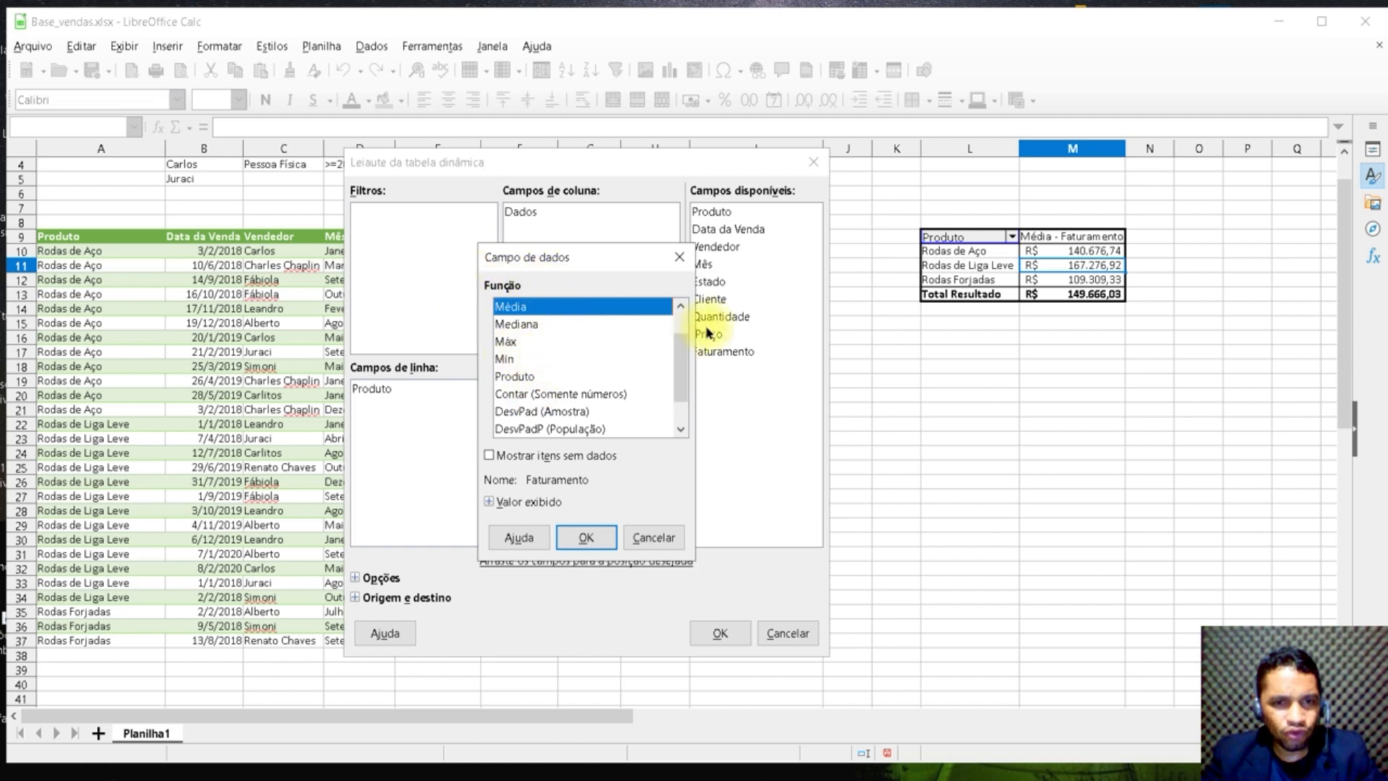
pyautogui.moveTo(685, 352); pyautogui.dragTo(675, 296)
pyautogui.click(542, 306)
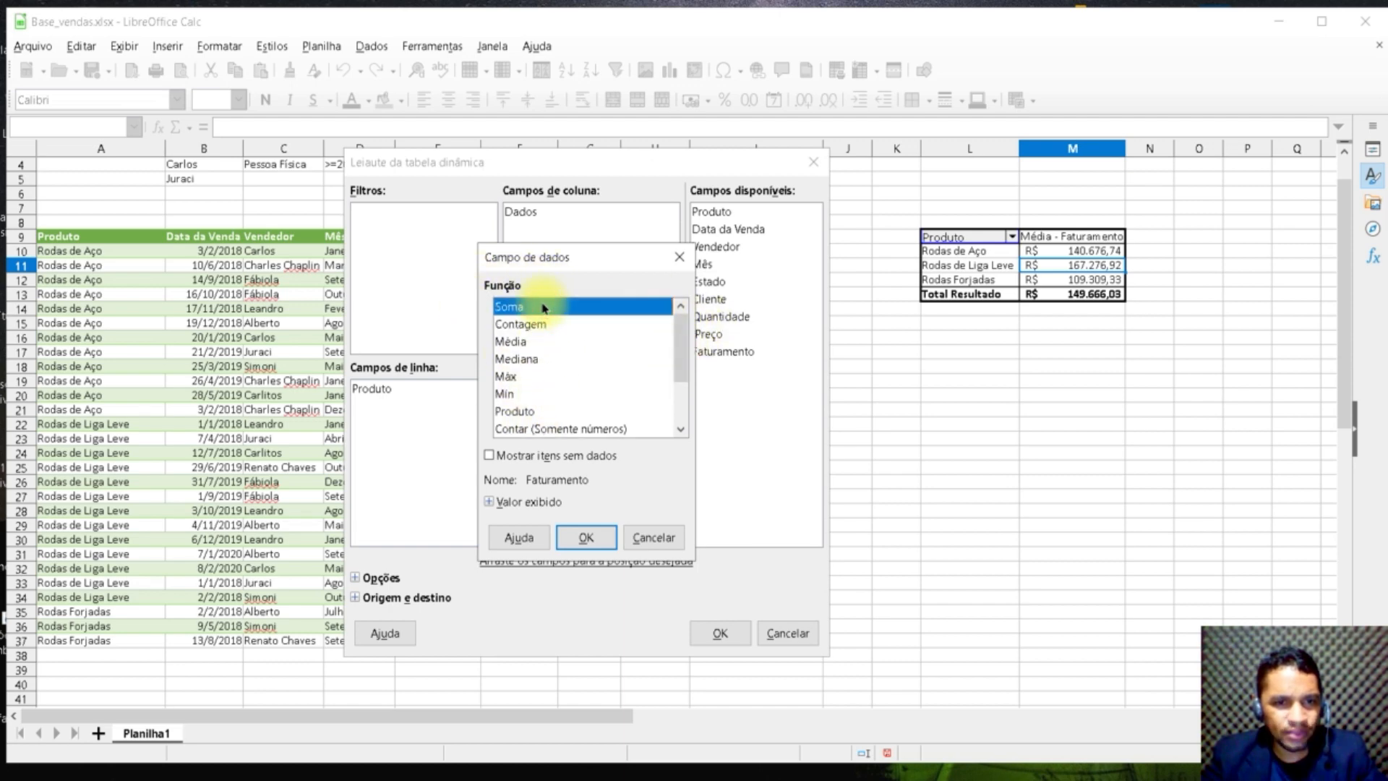
pyautogui.click(586, 537)
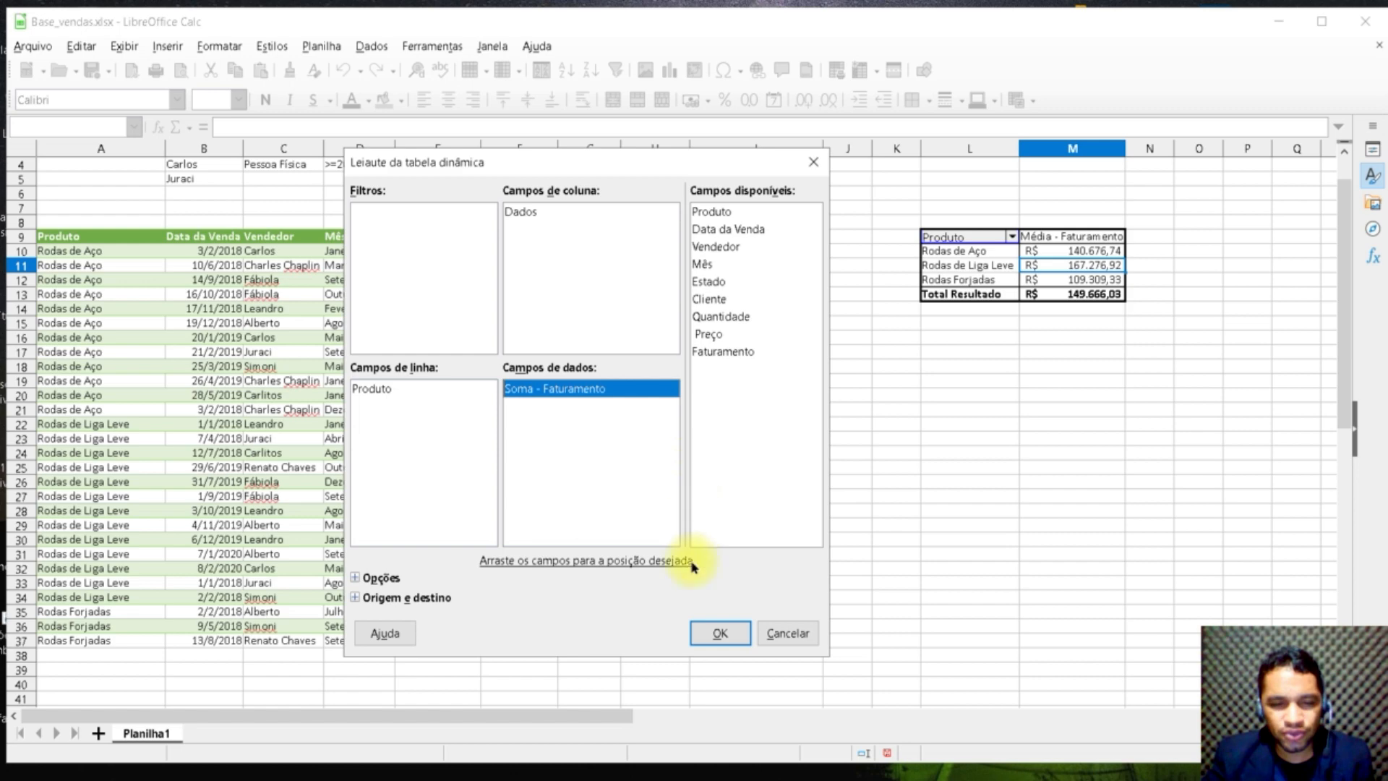
pyautogui.click(720, 633)
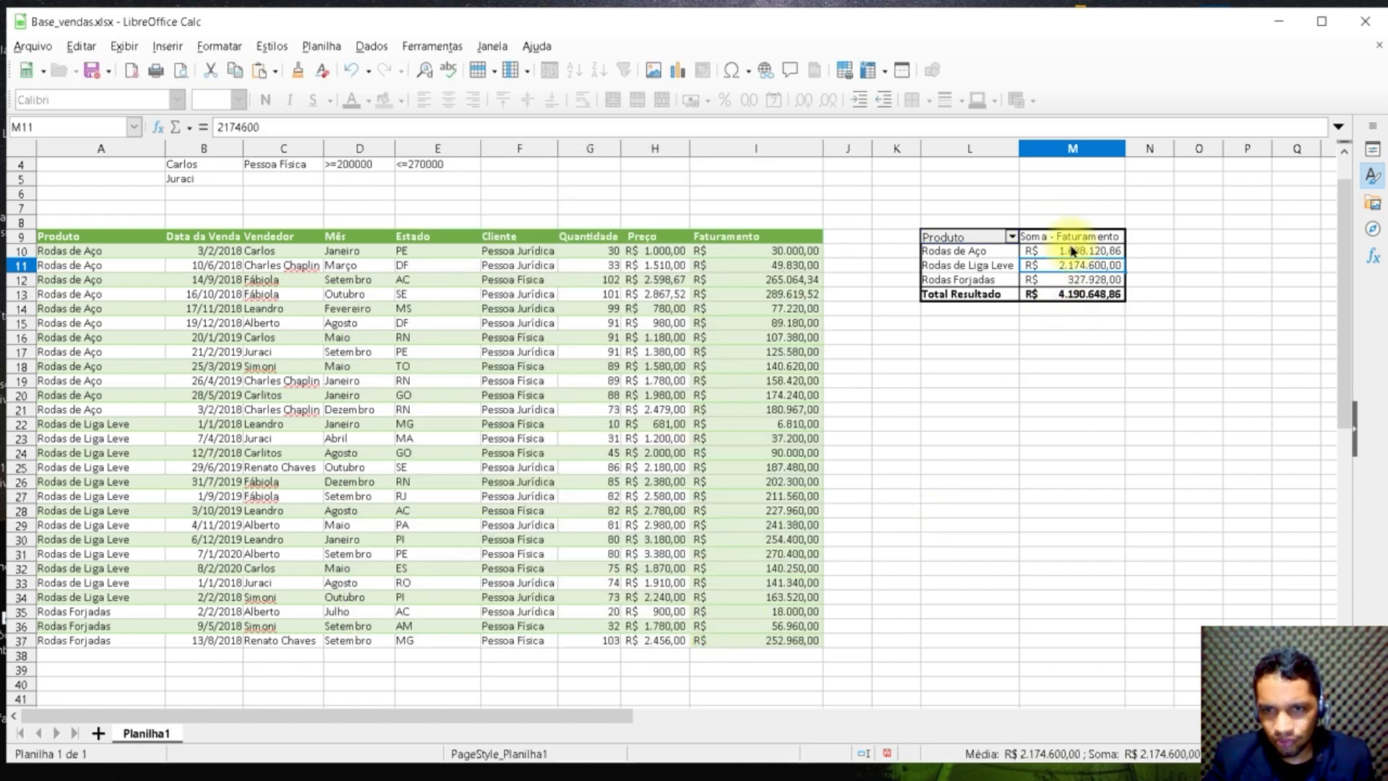
# Step: Add Cliente to the pivot table's column fields, remove Dados from them and apply the layout
pyautogui.rightClick(985, 250)
pyautogui.click(1054, 331)
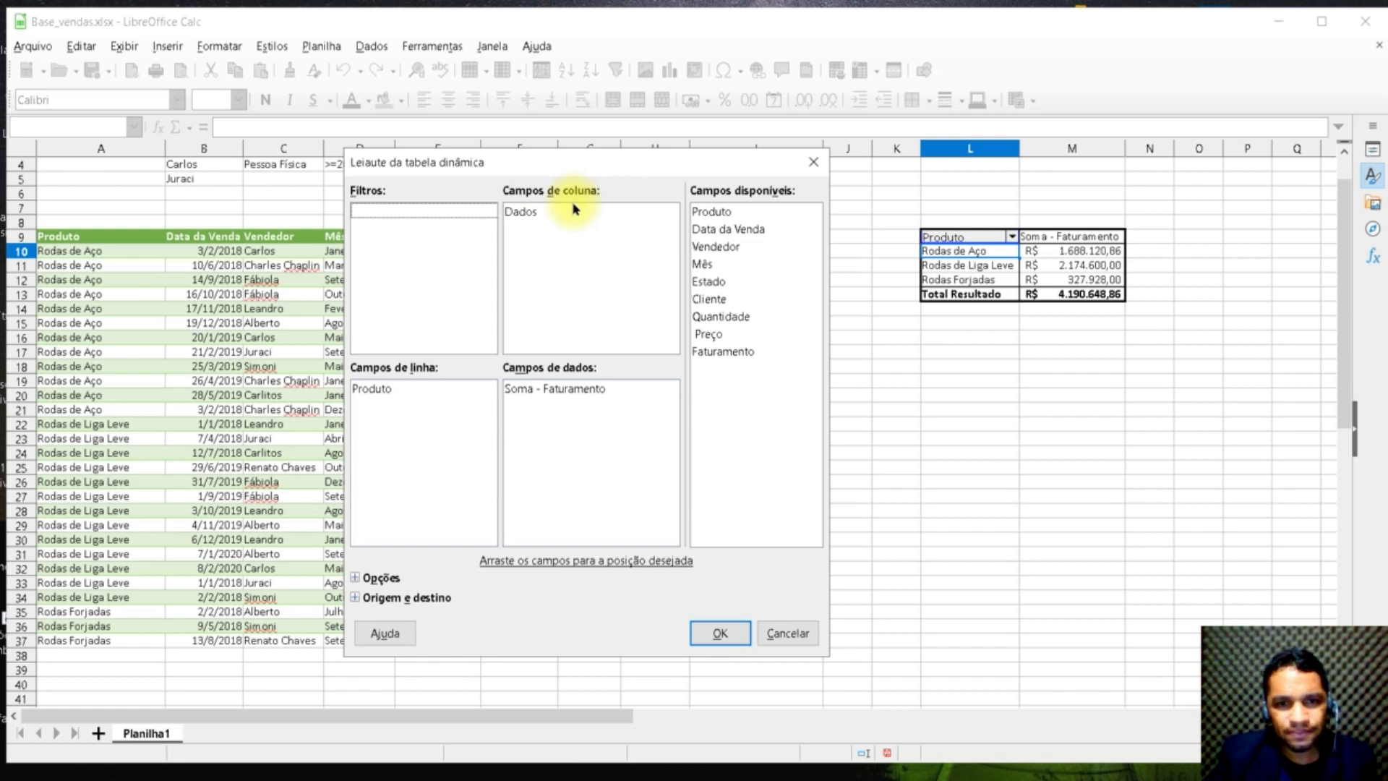
pyautogui.click(717, 307)
pyautogui.moveTo(716, 305); pyautogui.dragTo(534, 211)
pyautogui.click(535, 212)
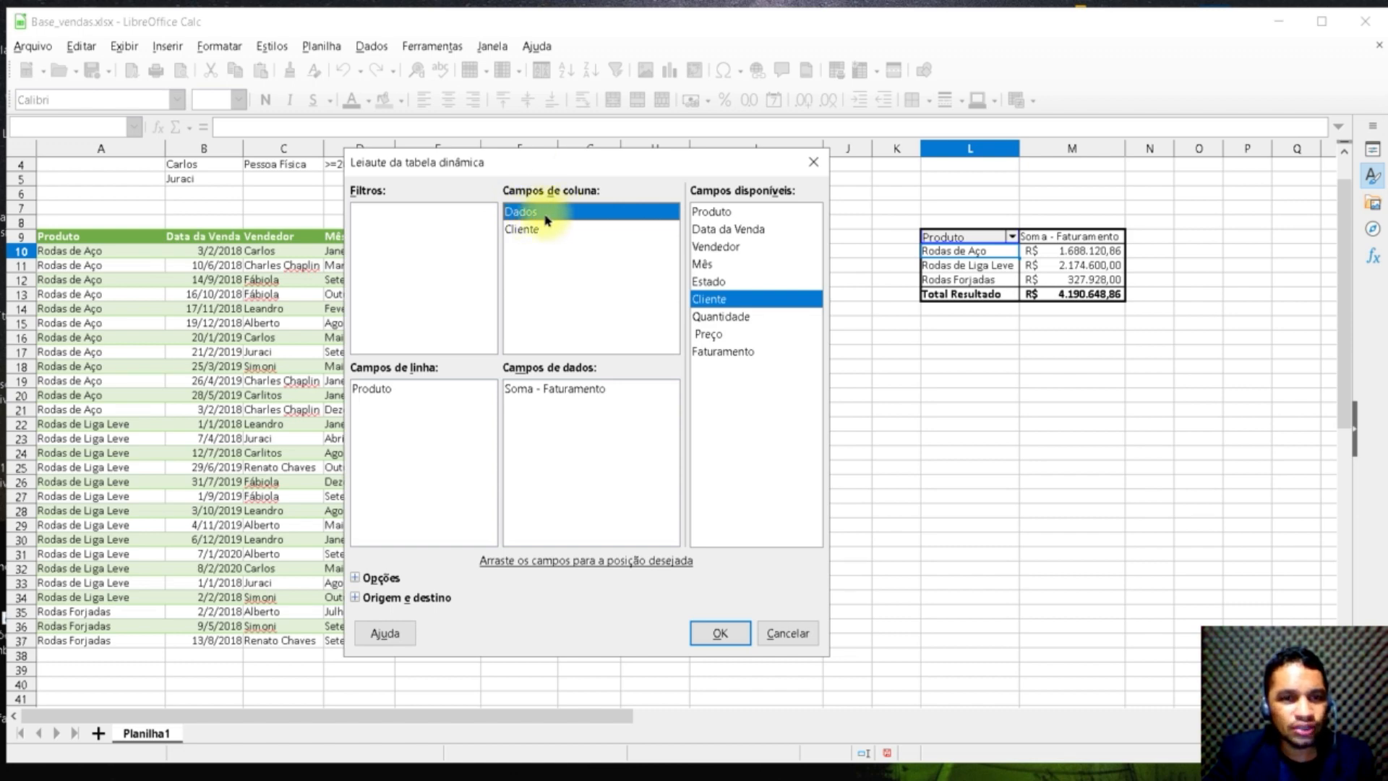
pyautogui.moveTo(532, 214); pyautogui.dragTo(746, 448)
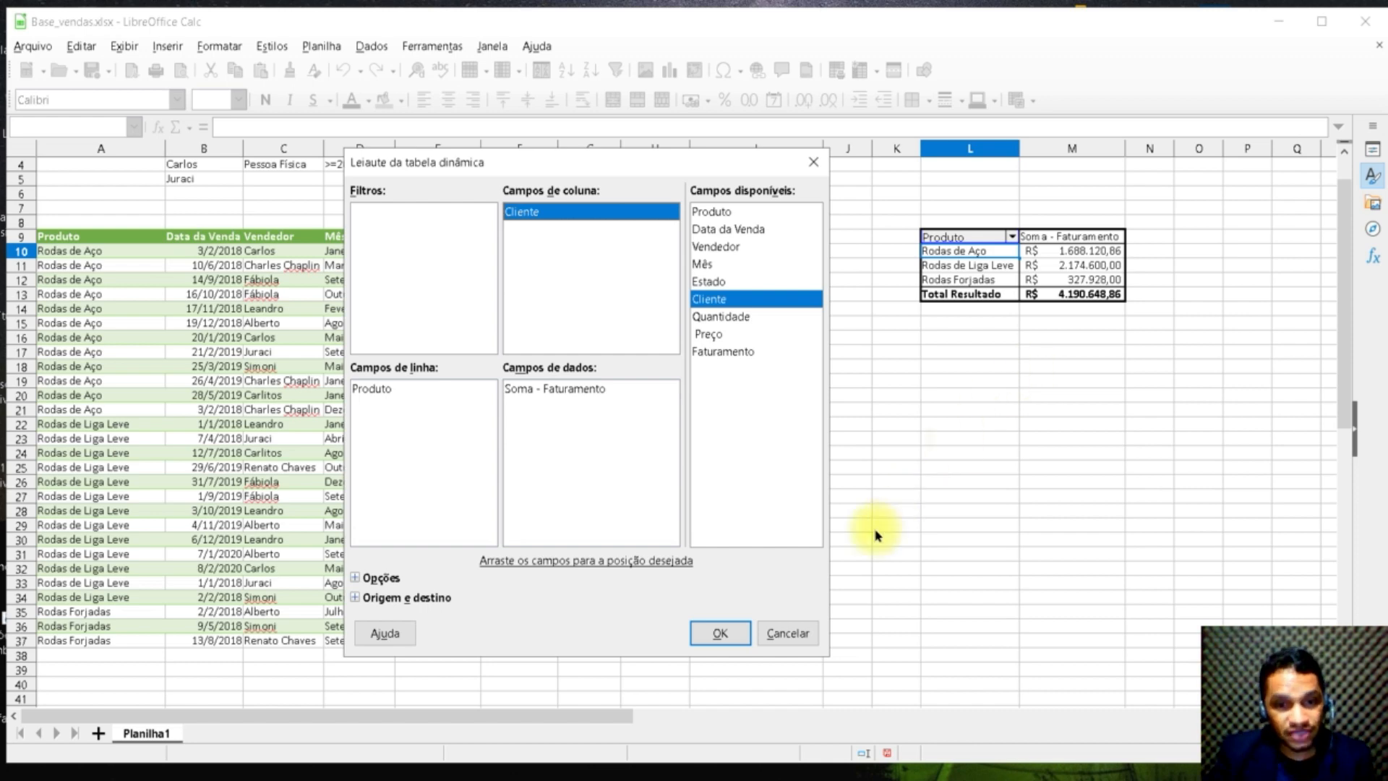
pyautogui.click(720, 633)
# Step: Fit the widths of columns L to O to the pivot table's contents
pyautogui.click(960, 150)
pyautogui.moveTo(959, 150); pyautogui.dragTo(1208, 155)
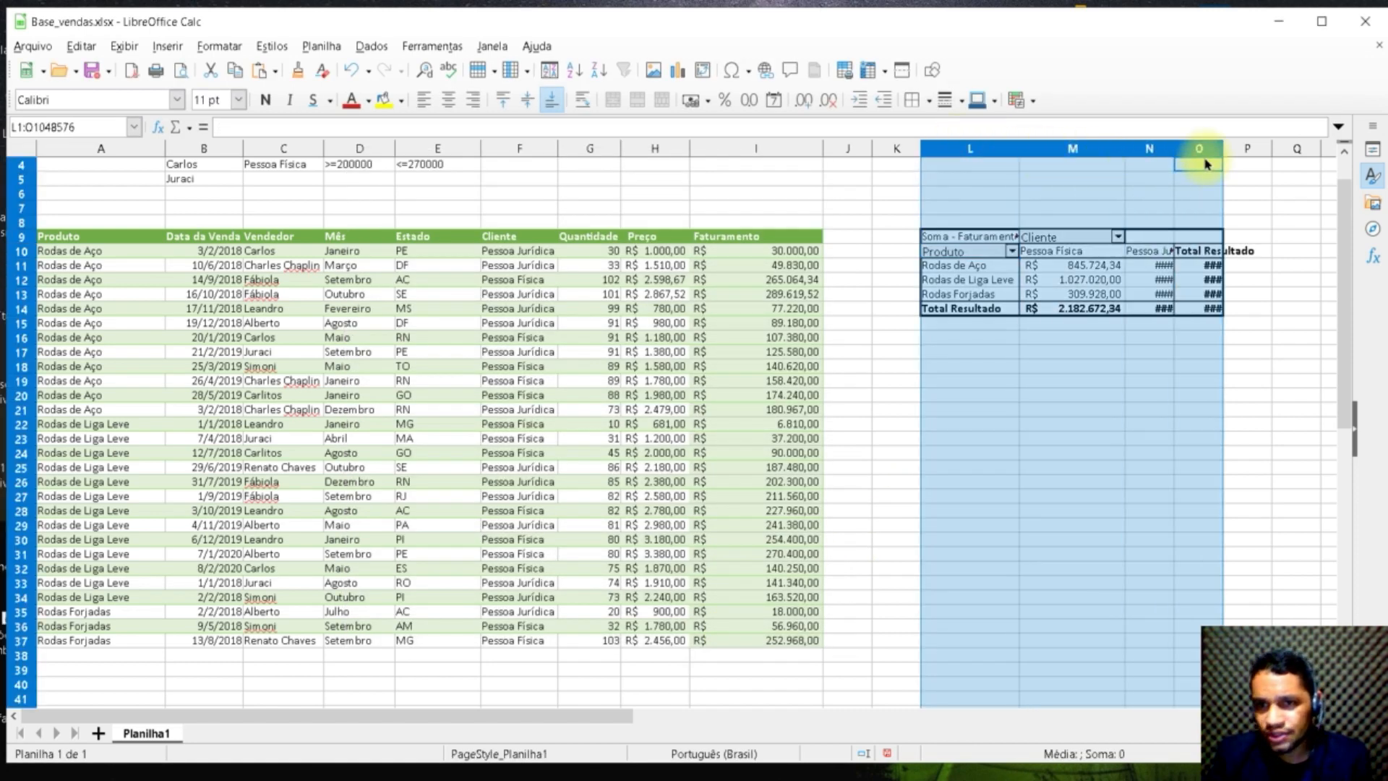
pyautogui.doubleClick(1018, 147)
pyautogui.click(1072, 294)
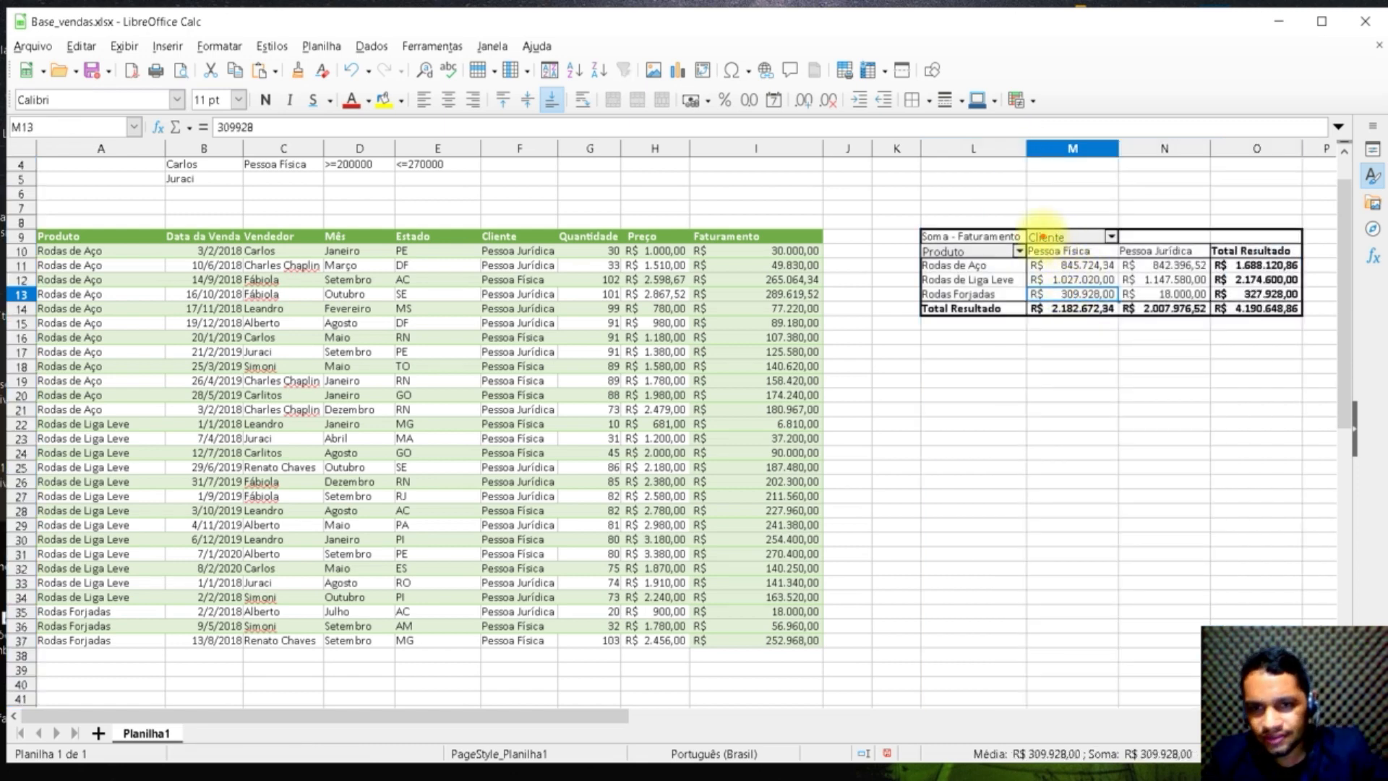
pyautogui.moveTo(1025, 238); pyautogui.dragTo(1142, 312)
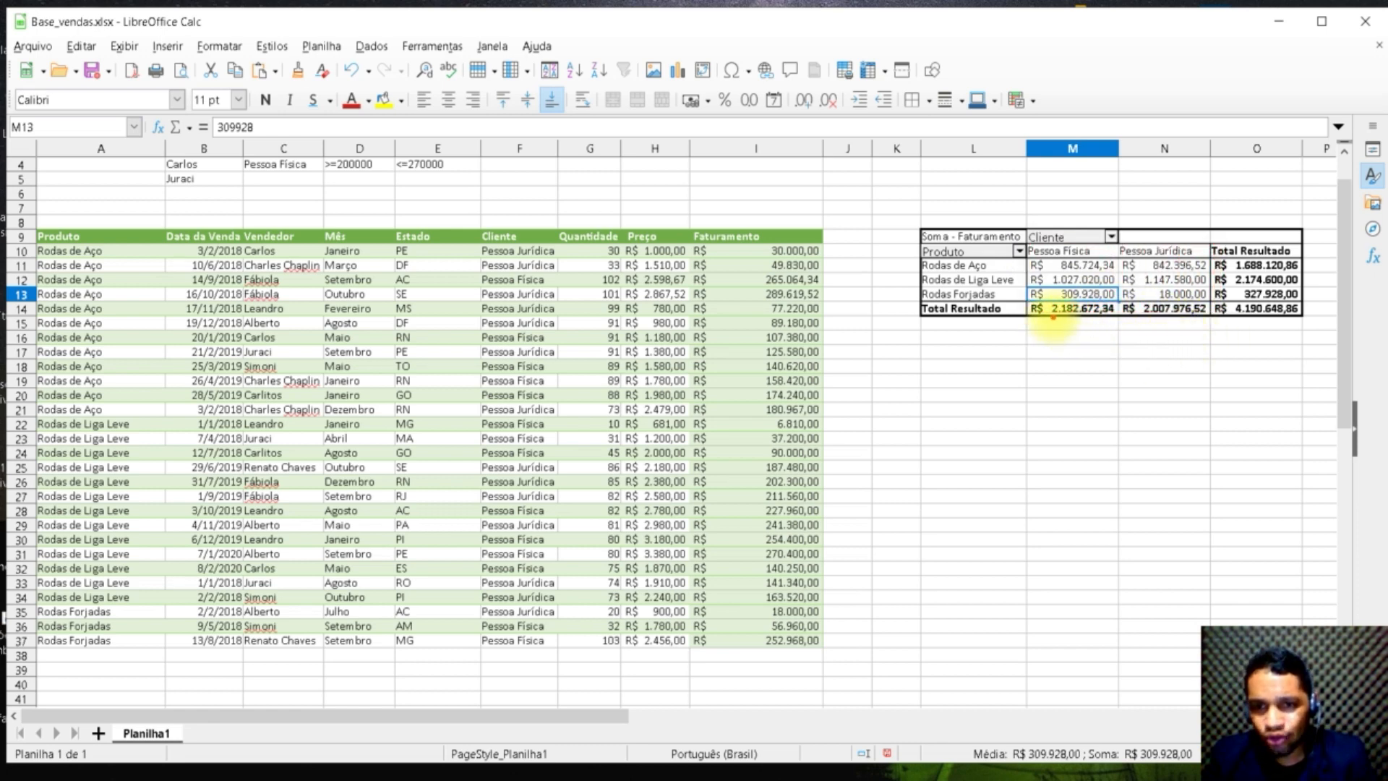
pyautogui.moveTo(1161, 325); pyautogui.dragTo(1209, 458)
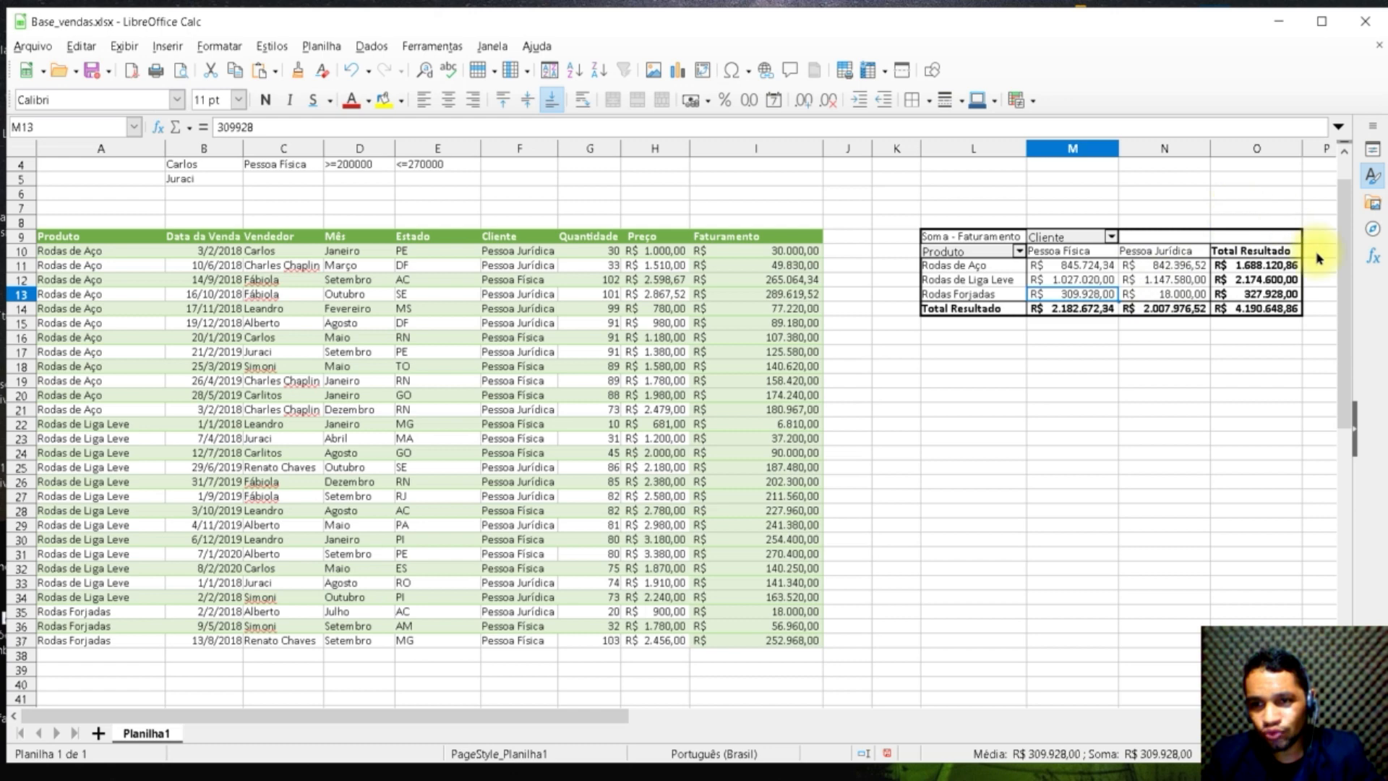
# Step: In the pivot table's properties, remove Cliente from the column fields and move Produto from the row fields to the column fields
pyautogui.rightClick(1051, 279)
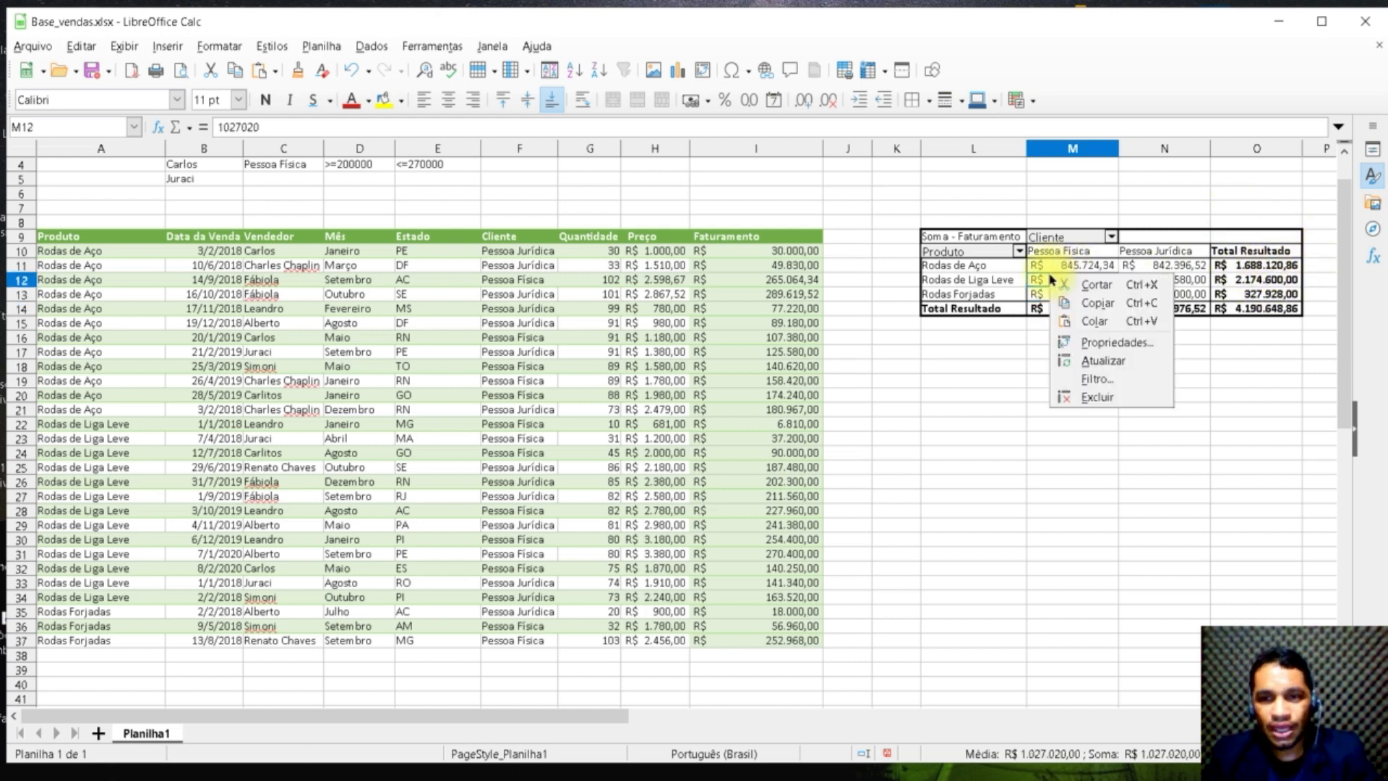
pyautogui.click(1117, 342)
pyautogui.click(524, 230)
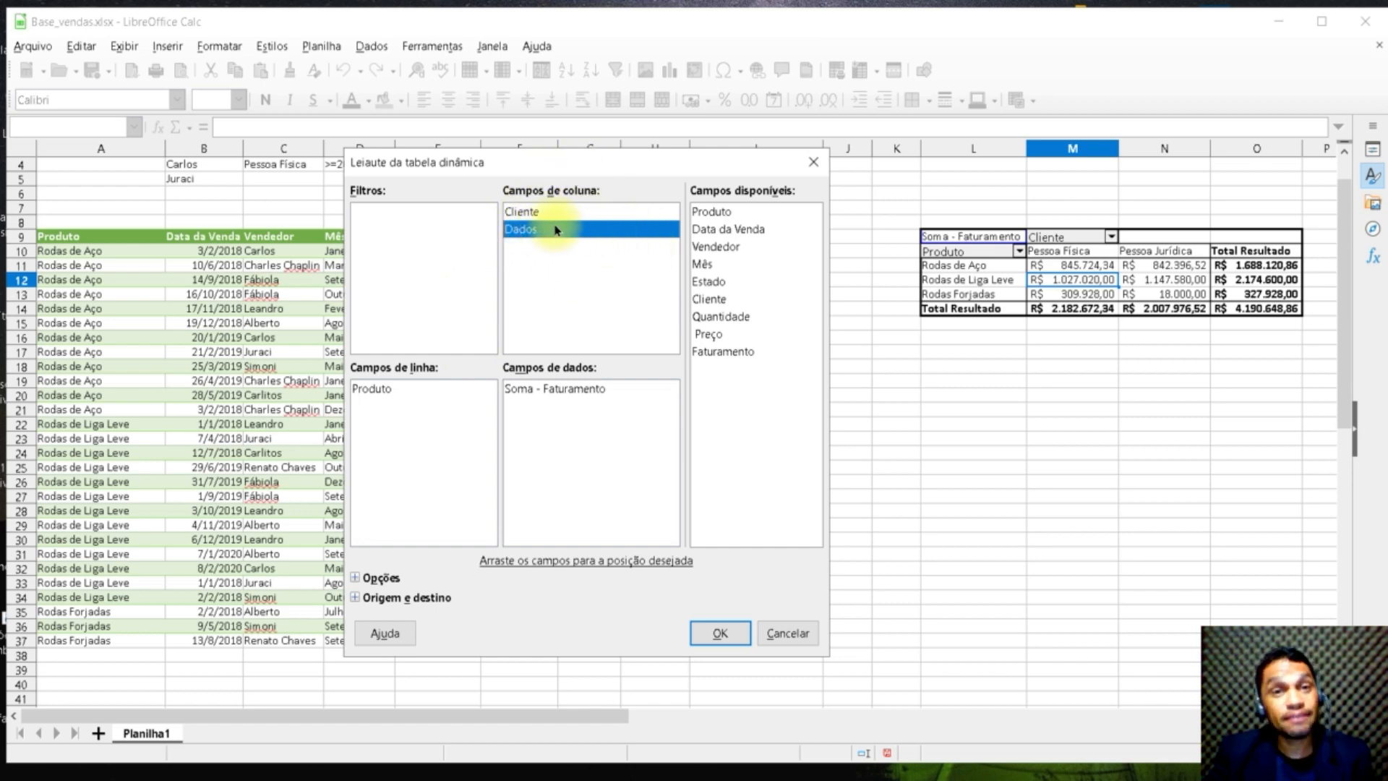
pyautogui.moveTo(524, 215); pyautogui.dragTo(742, 425)
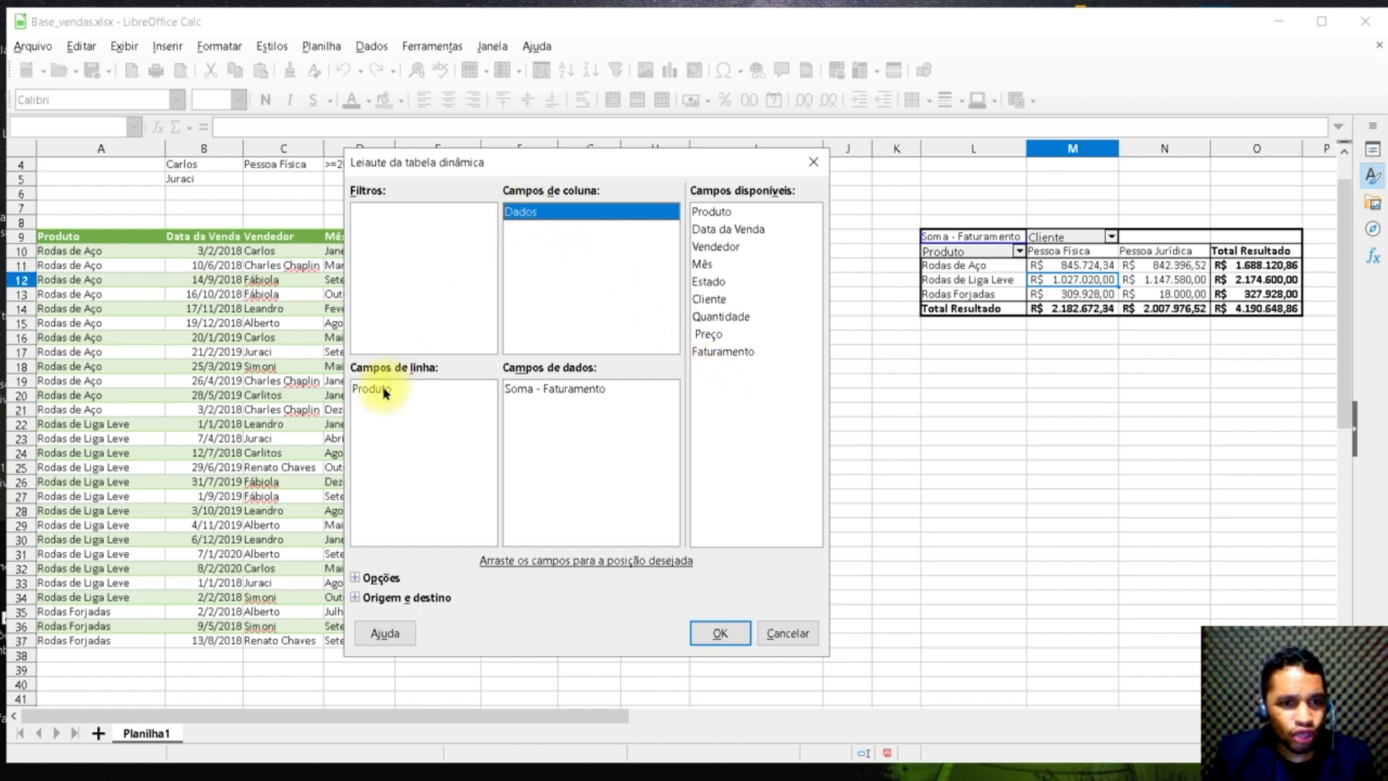
pyautogui.moveTo(381, 396); pyautogui.dragTo(533, 224)
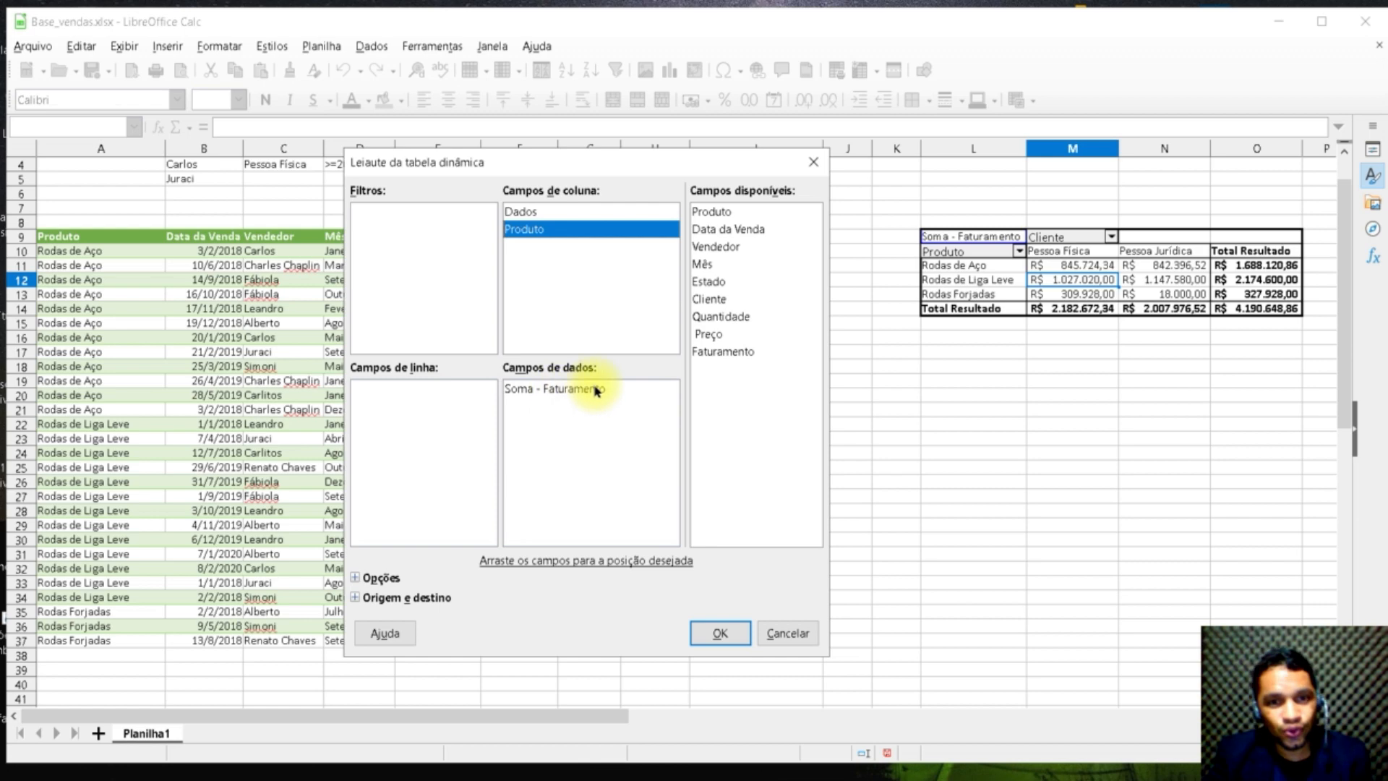
# Step: Add Vendedor to the pivot table's row fields and apply the layout
pyautogui.moveTo(713, 248); pyautogui.dragTo(426, 428)
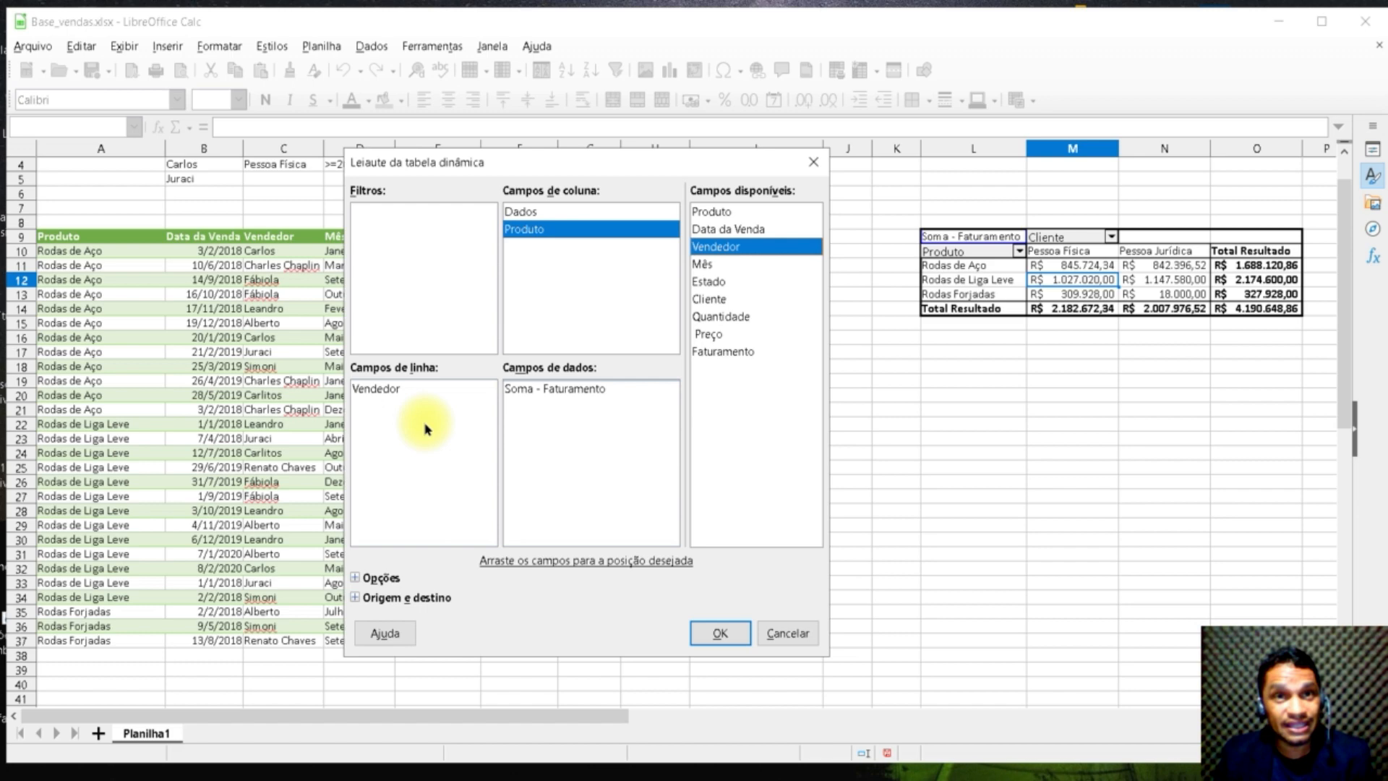
pyautogui.click(401, 389)
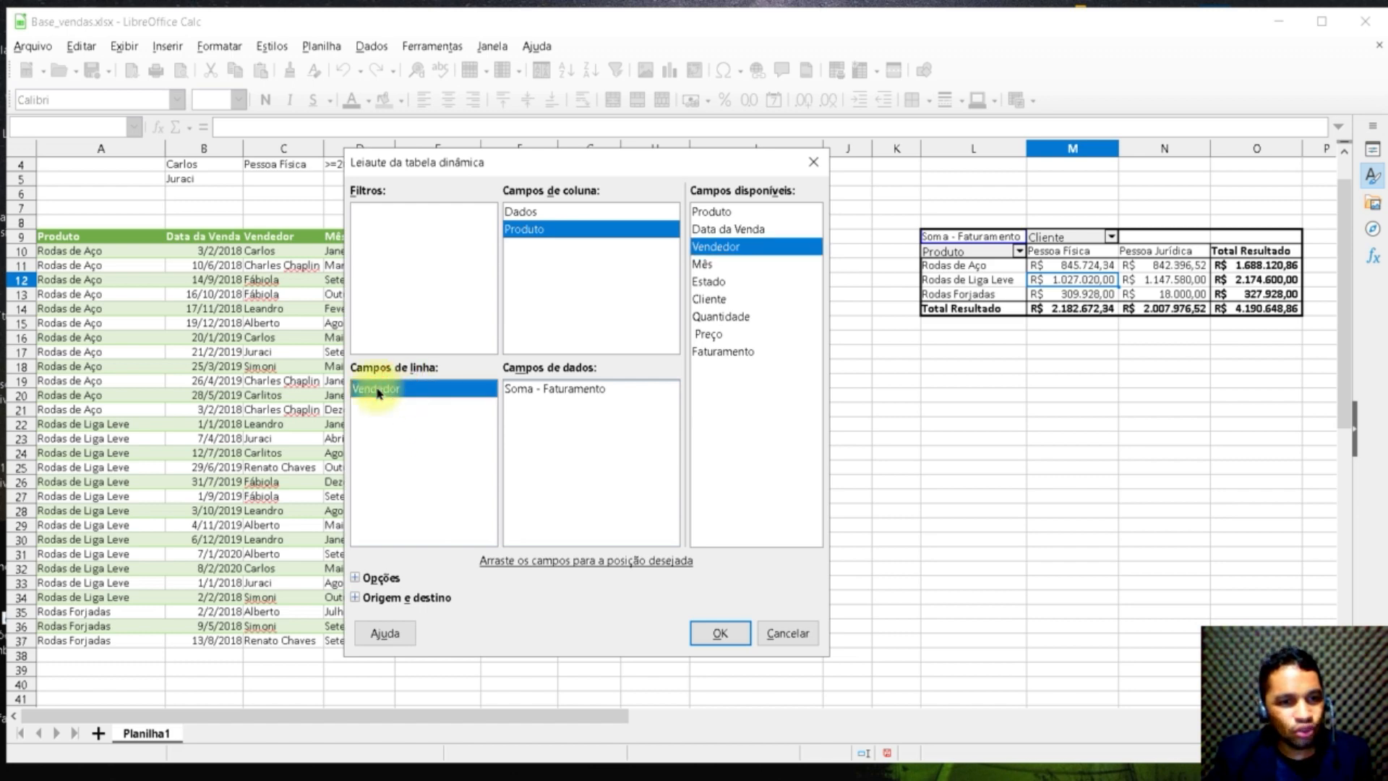
pyautogui.click(705, 632)
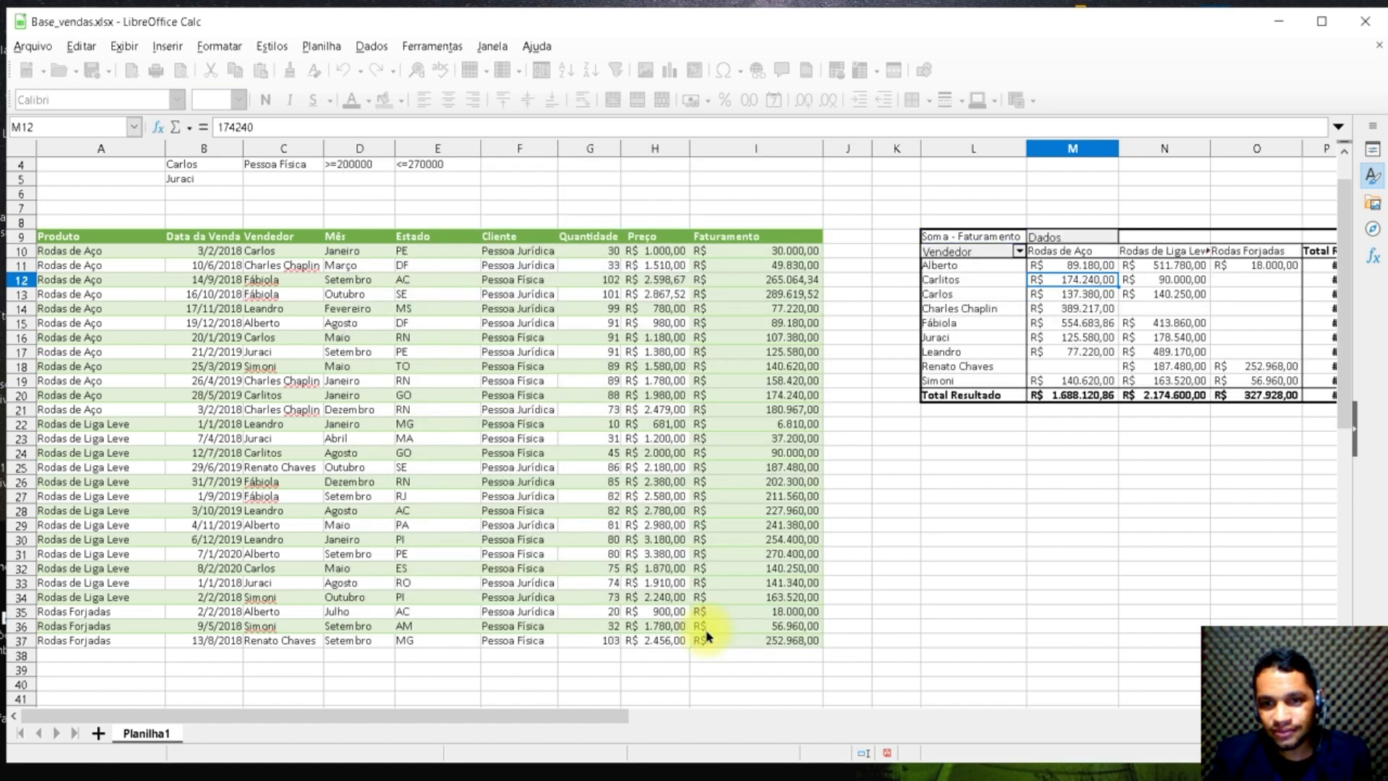
# Step: Fit the widths of columns L to P to the pivot table's contents
pyautogui.hscroll(2, 1222, 499)
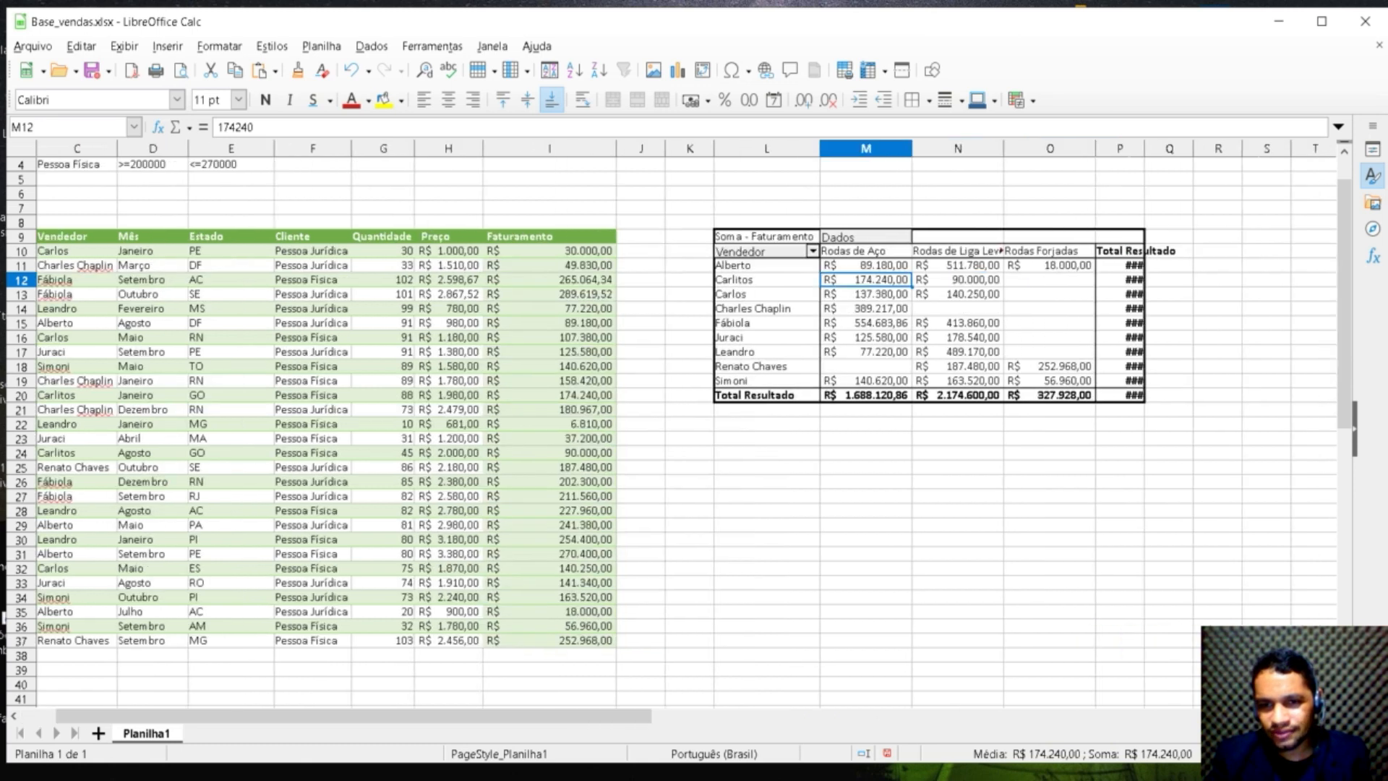
pyautogui.click(769, 150)
pyautogui.moveTo(771, 156); pyautogui.dragTo(1120, 149)
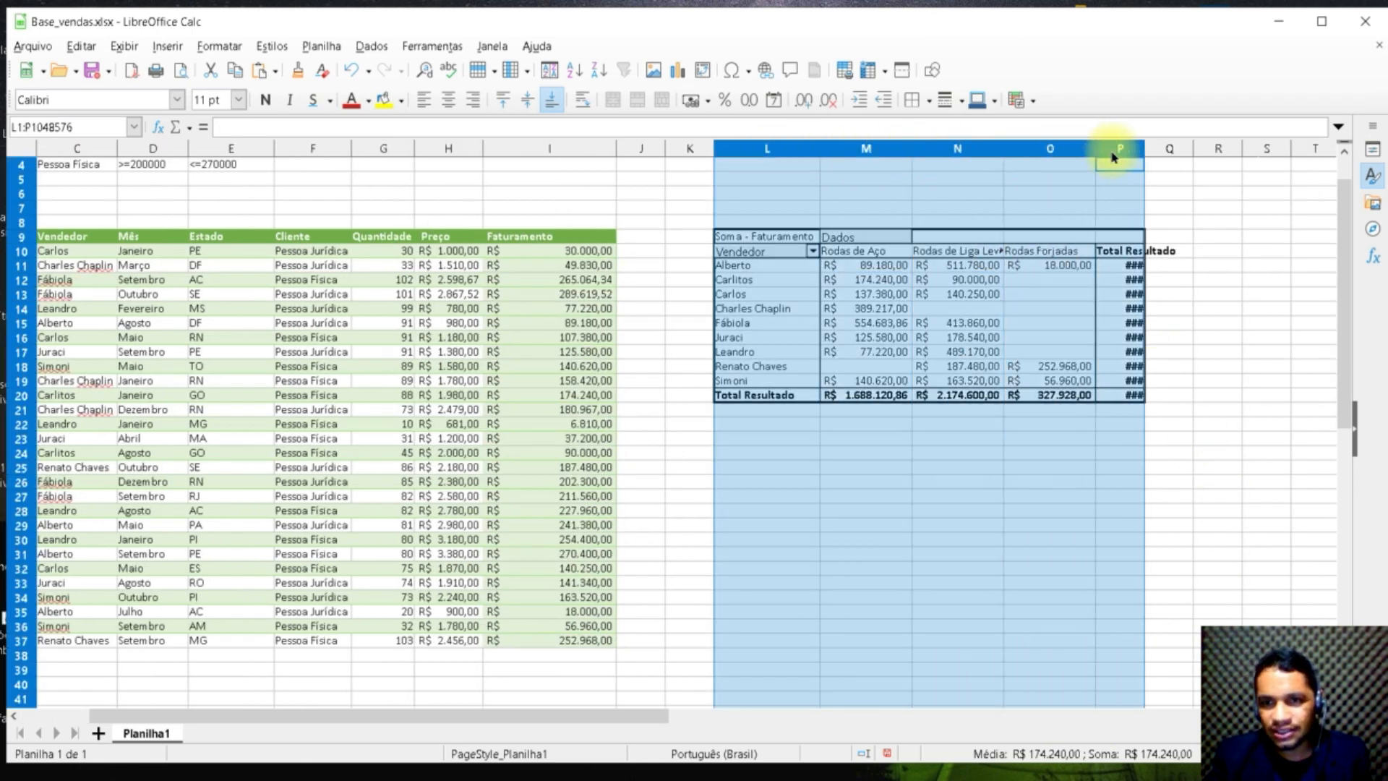
pyautogui.doubleClick(817, 150)
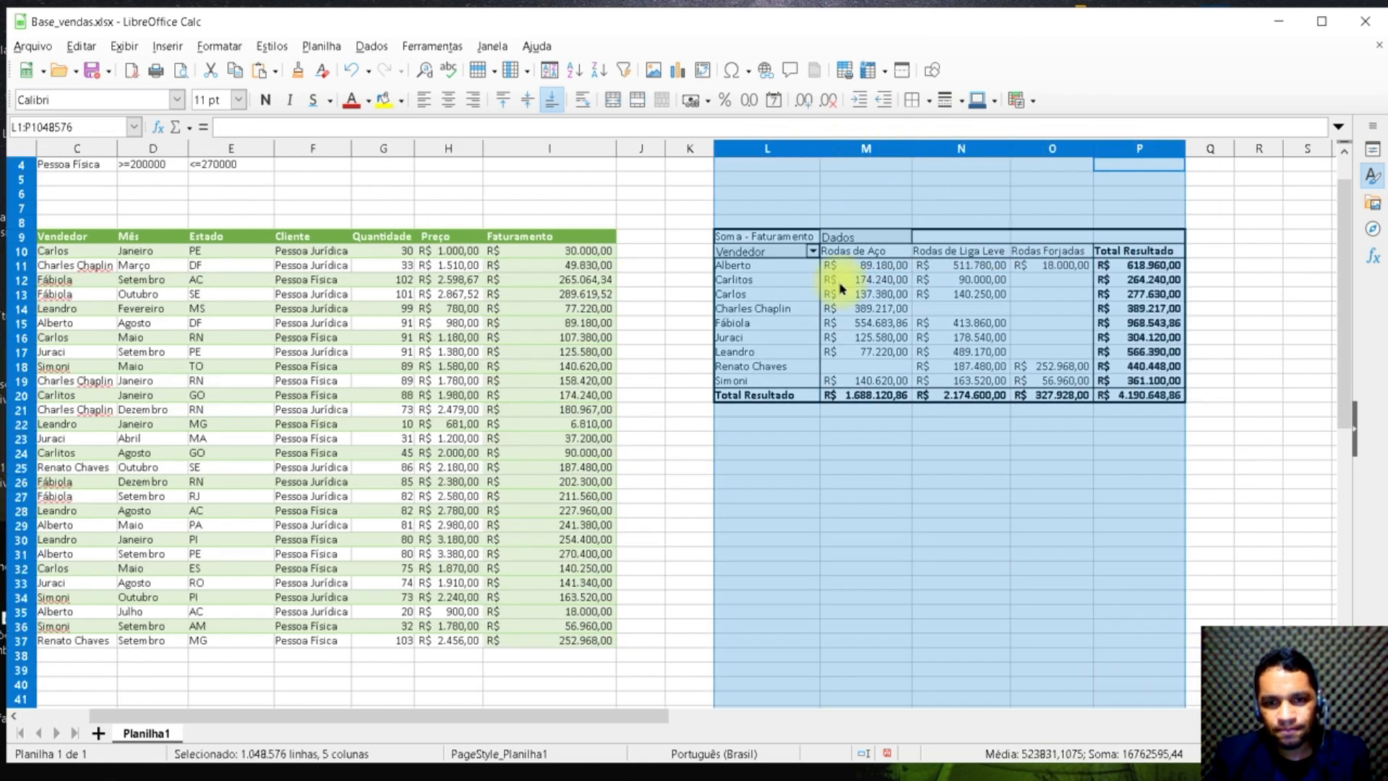
# Step: Examine the pivot table's Vendedor rows, its product columns and the corresponding revenue amounts and totals
pyautogui.click(961, 487)
pyautogui.click(759, 294)
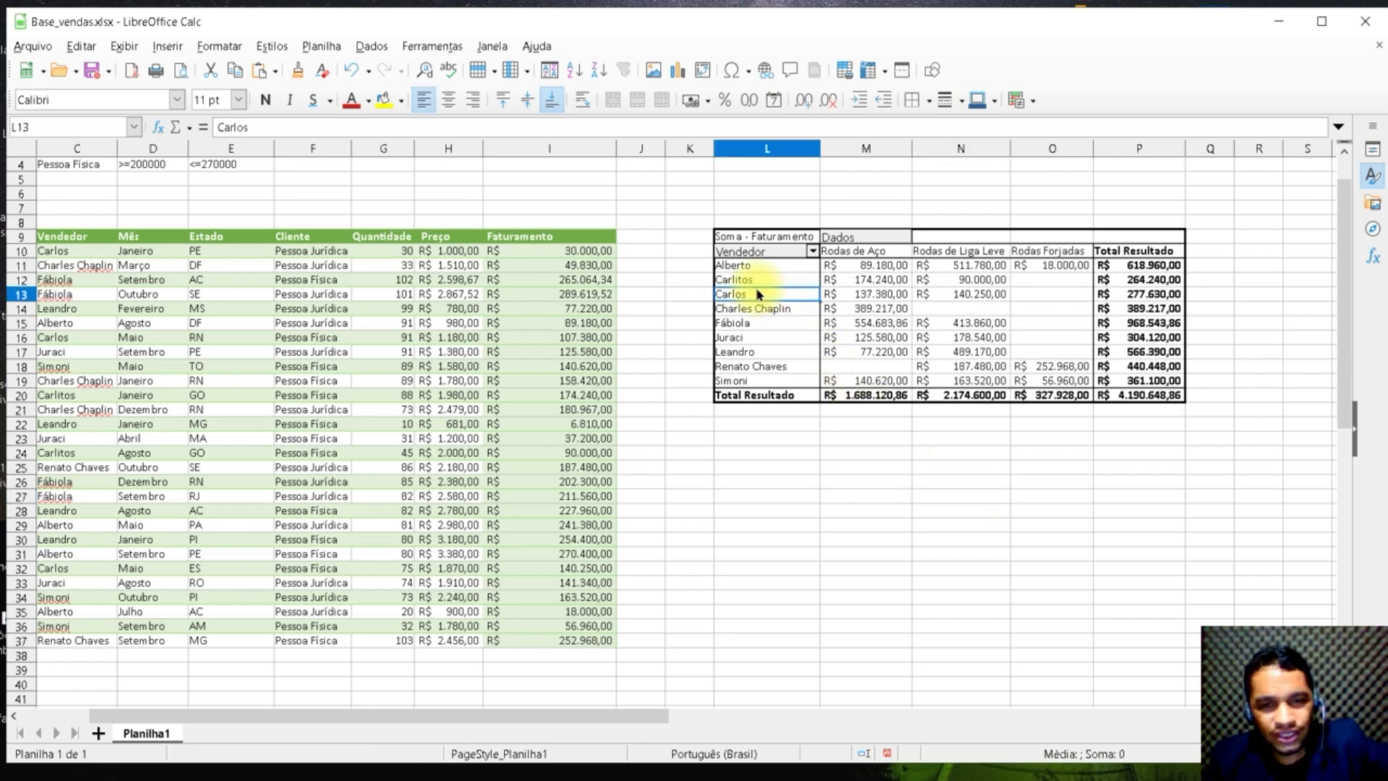
pyautogui.moveTo(705, 239); pyautogui.dragTo(815, 389)
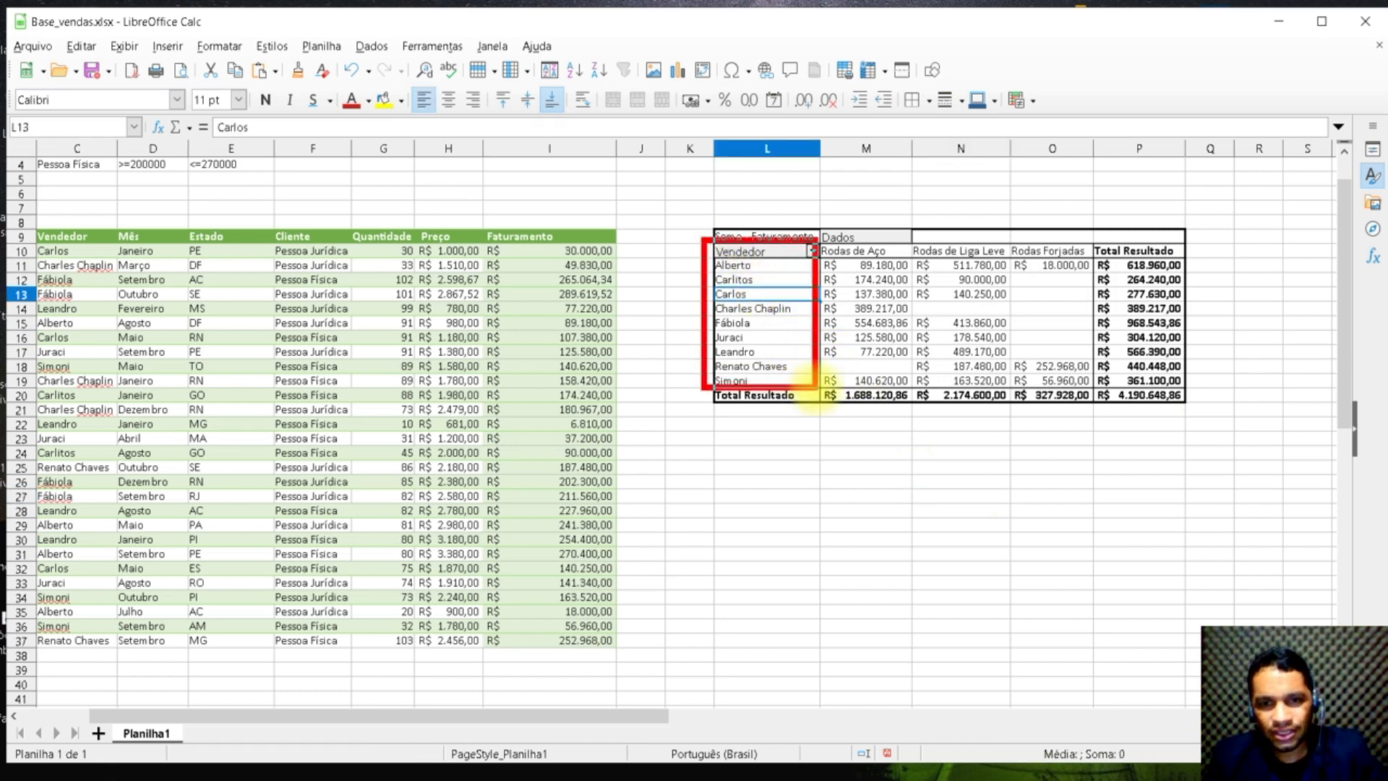
pyautogui.press('Escape')
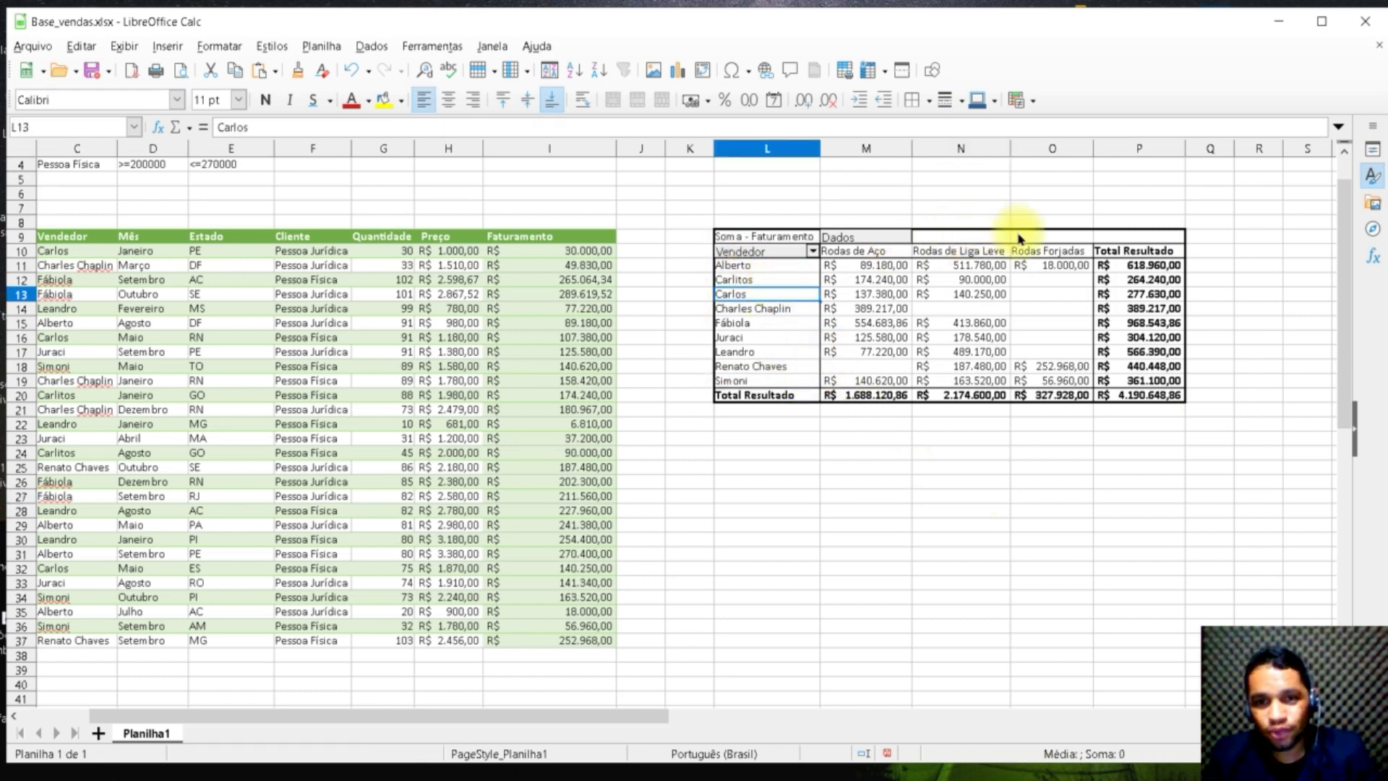
pyautogui.hotkey('ctrl', '1')
pyautogui.click(1220, 349)
pyautogui.moveTo(507, 142)
pyautogui.mouseDown()
pyautogui.moveTo(827, 381)
pyautogui.moveTo(1008, 417)
pyautogui.mouseUp()
pyautogui.moveTo(569, 459); pyautogui.dragTo(567, 676)
pyautogui.moveTo(775, 453)
pyautogui.mouseDown()
pyautogui.moveTo(843, 686)
pyautogui.moveTo(785, 528)
pyautogui.moveTo(822, 676)
pyautogui.mouseUp()
pyautogui.hotkey('ctrl', 'z')
pyautogui.moveTo(934, 454); pyautogui.dragTo(1007, 726)
pyautogui.press('Escape')
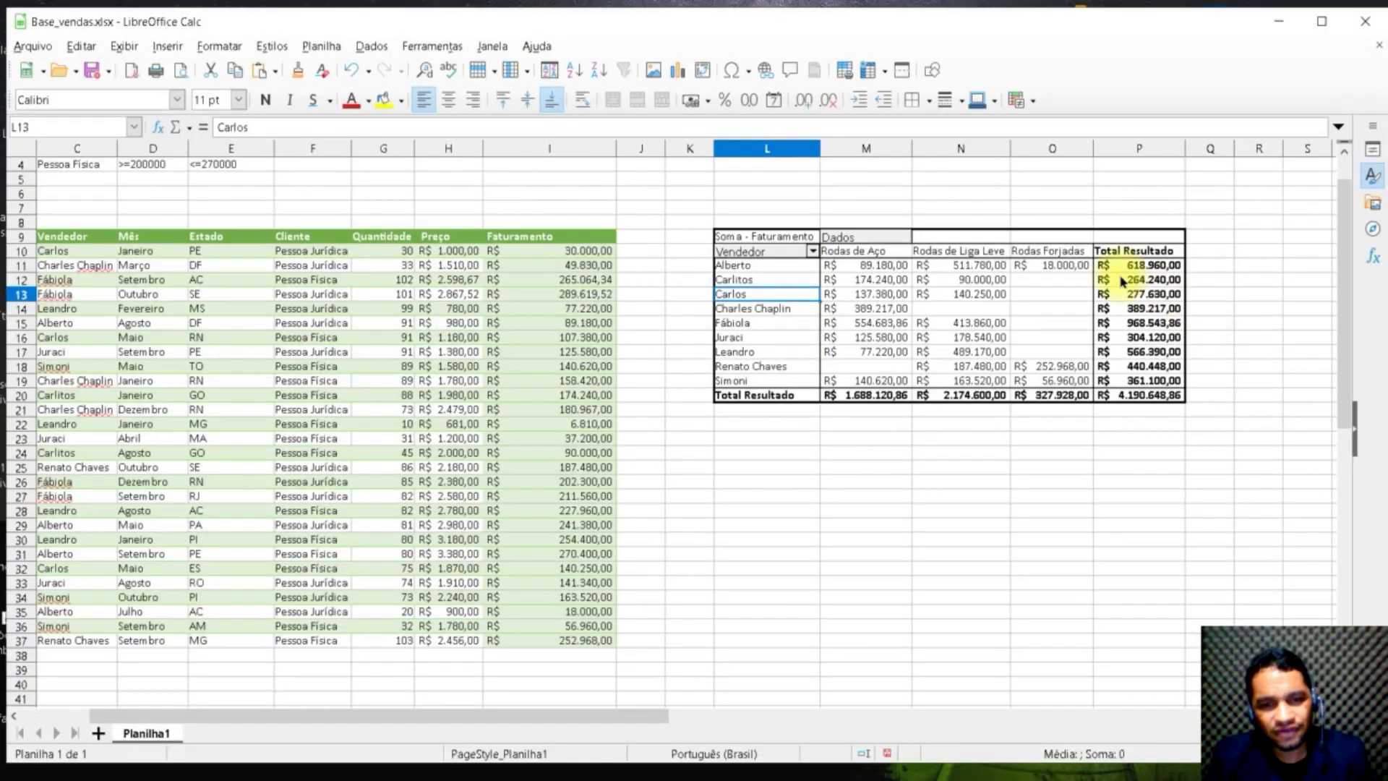
# Step: In the pivot table's properties, add Estado to the filters and apply the layout
pyautogui.rightClick(867, 302)
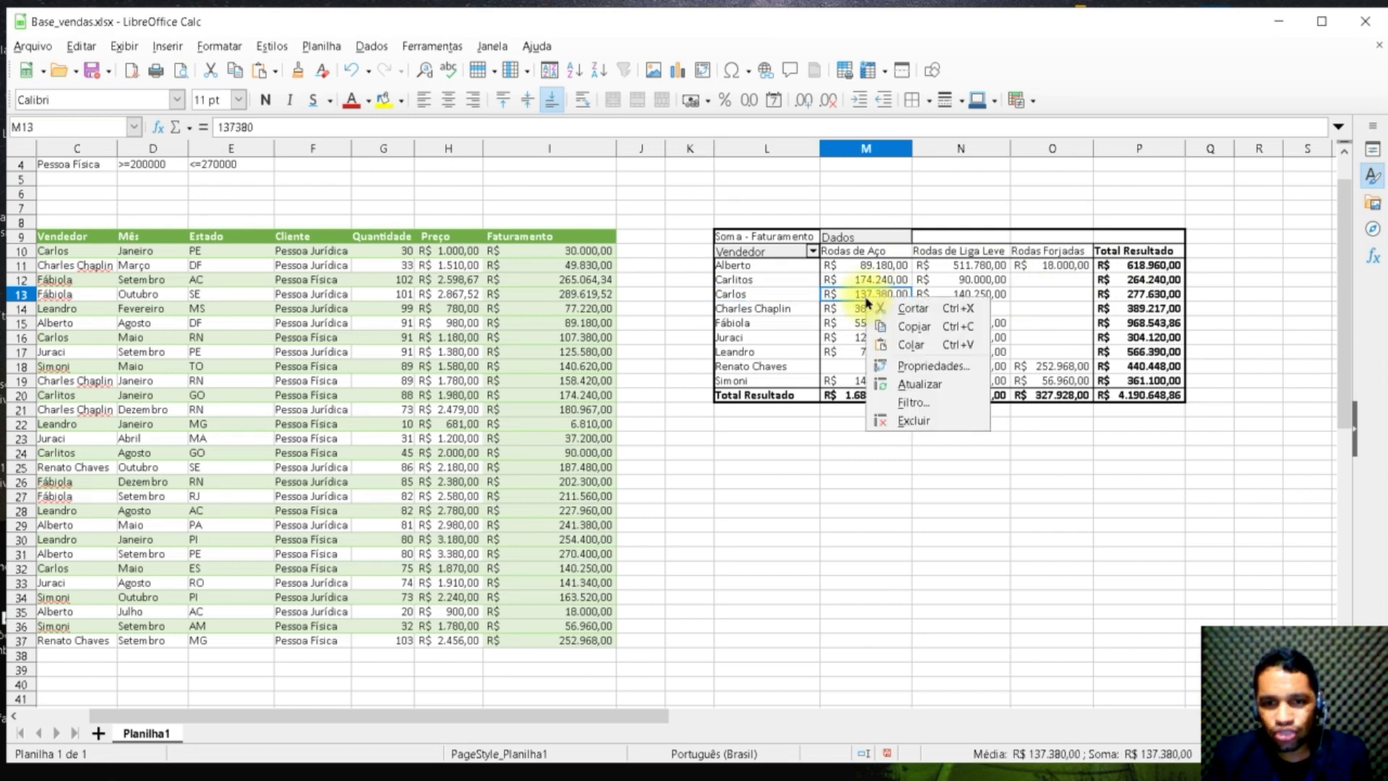
pyautogui.click(932, 361)
pyautogui.moveTo(675, 154); pyautogui.dragTo(488, 154)
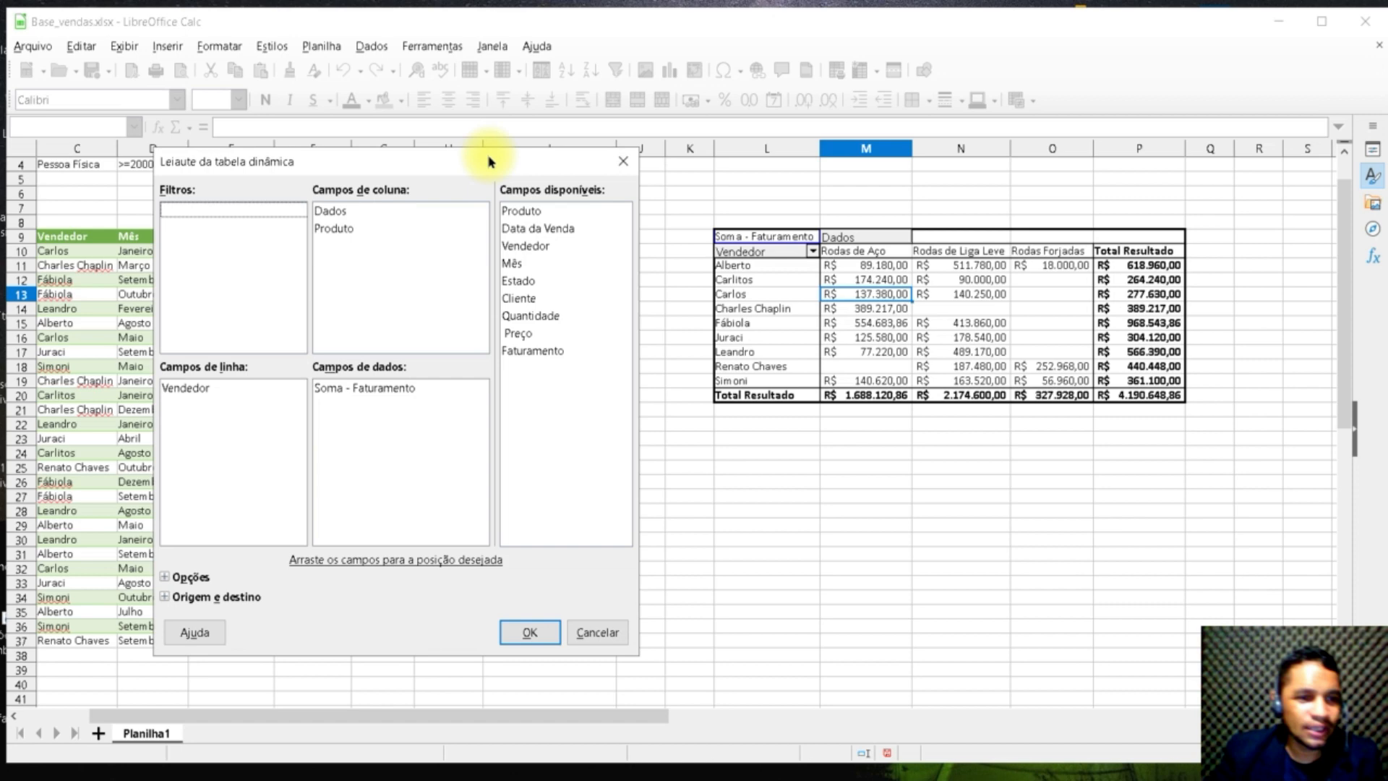
pyautogui.click(334, 230)
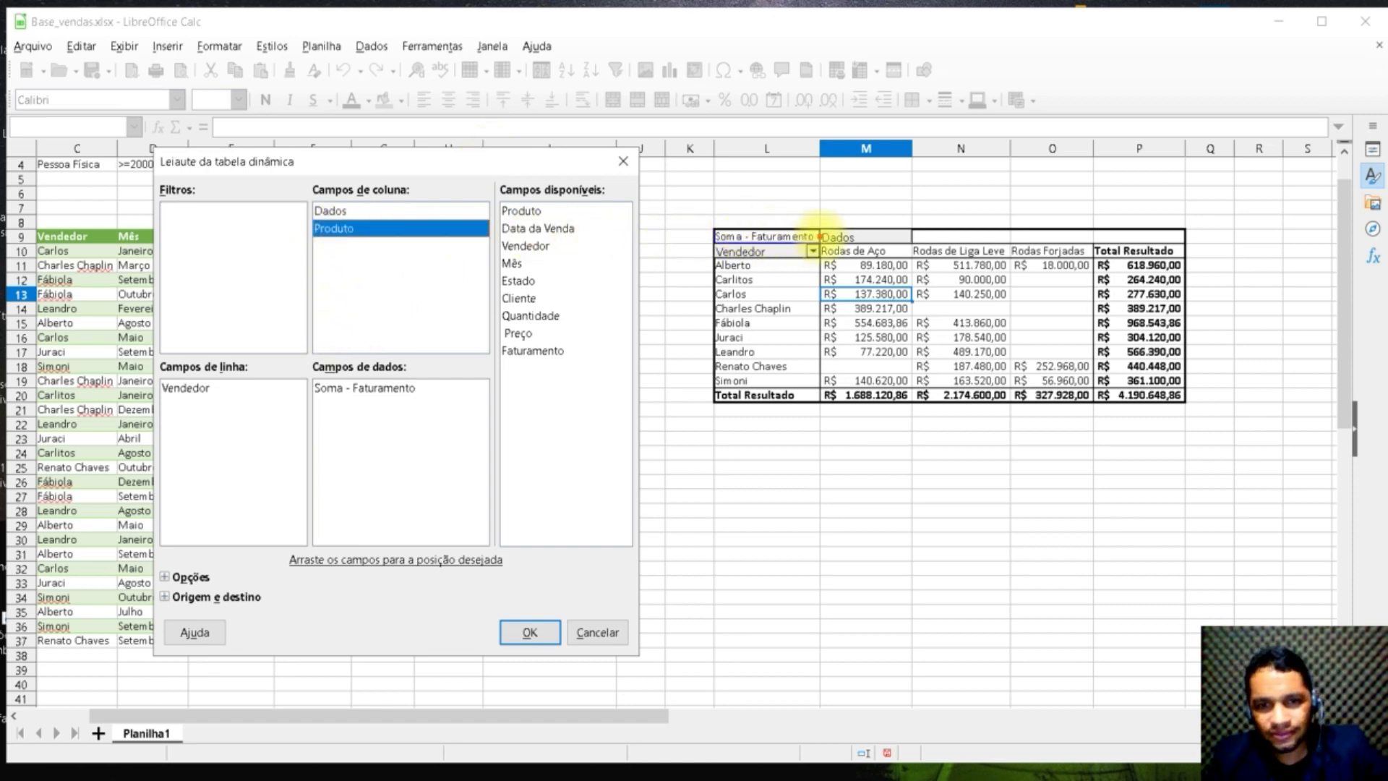
pyautogui.moveTo(813, 238); pyautogui.dragTo(1104, 259)
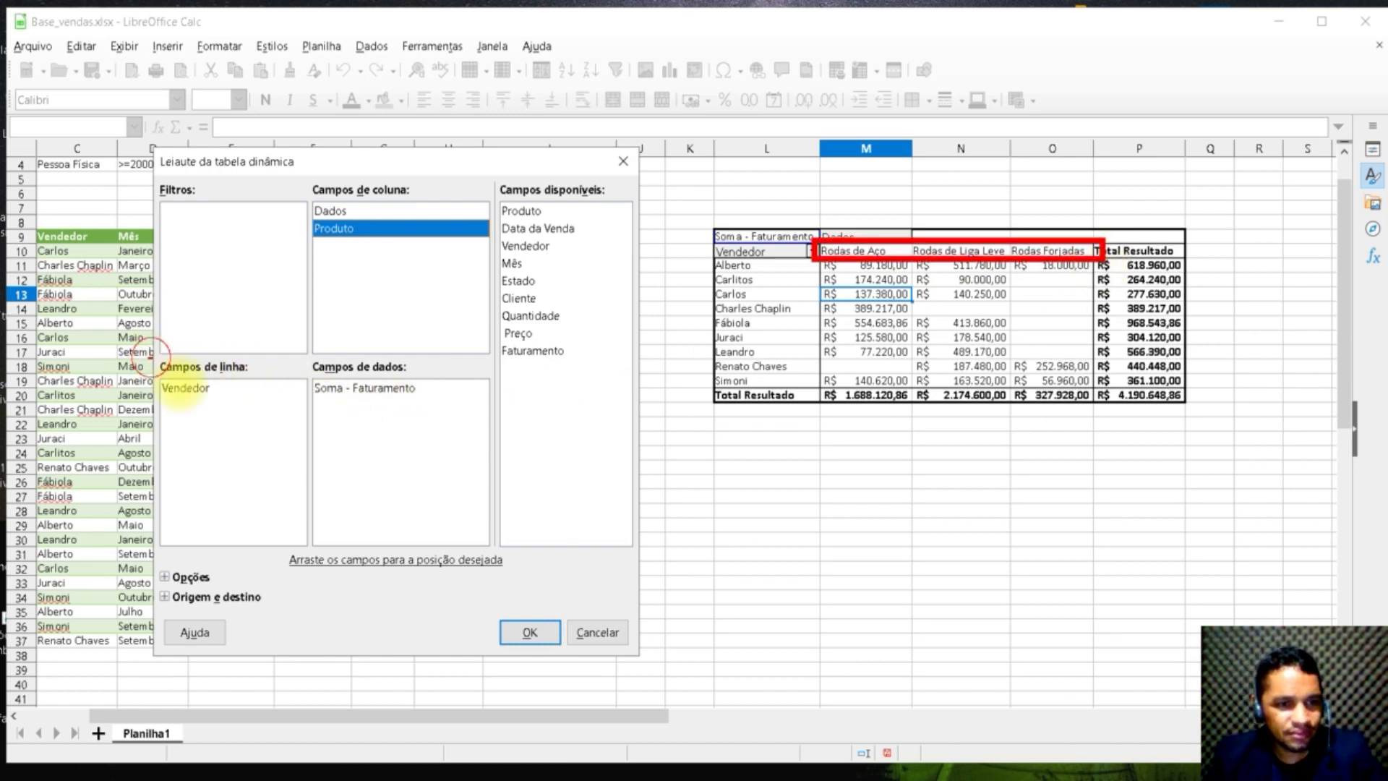
pyautogui.moveTo(150, 355); pyautogui.dragTo(262, 395)
pyautogui.moveTo(707, 259); pyautogui.dragTo(816, 402)
pyautogui.press('Escape')
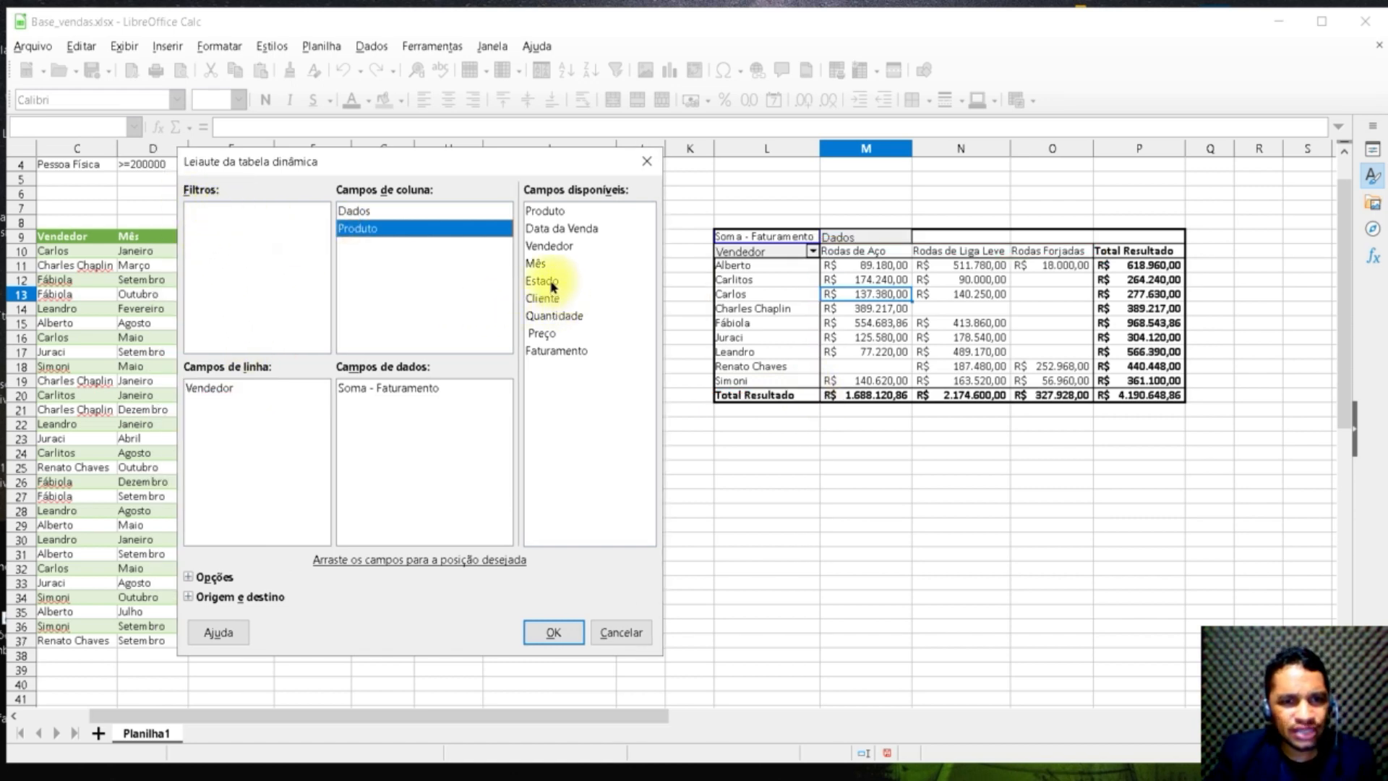
pyautogui.moveTo(552, 286); pyautogui.dragTo(248, 237)
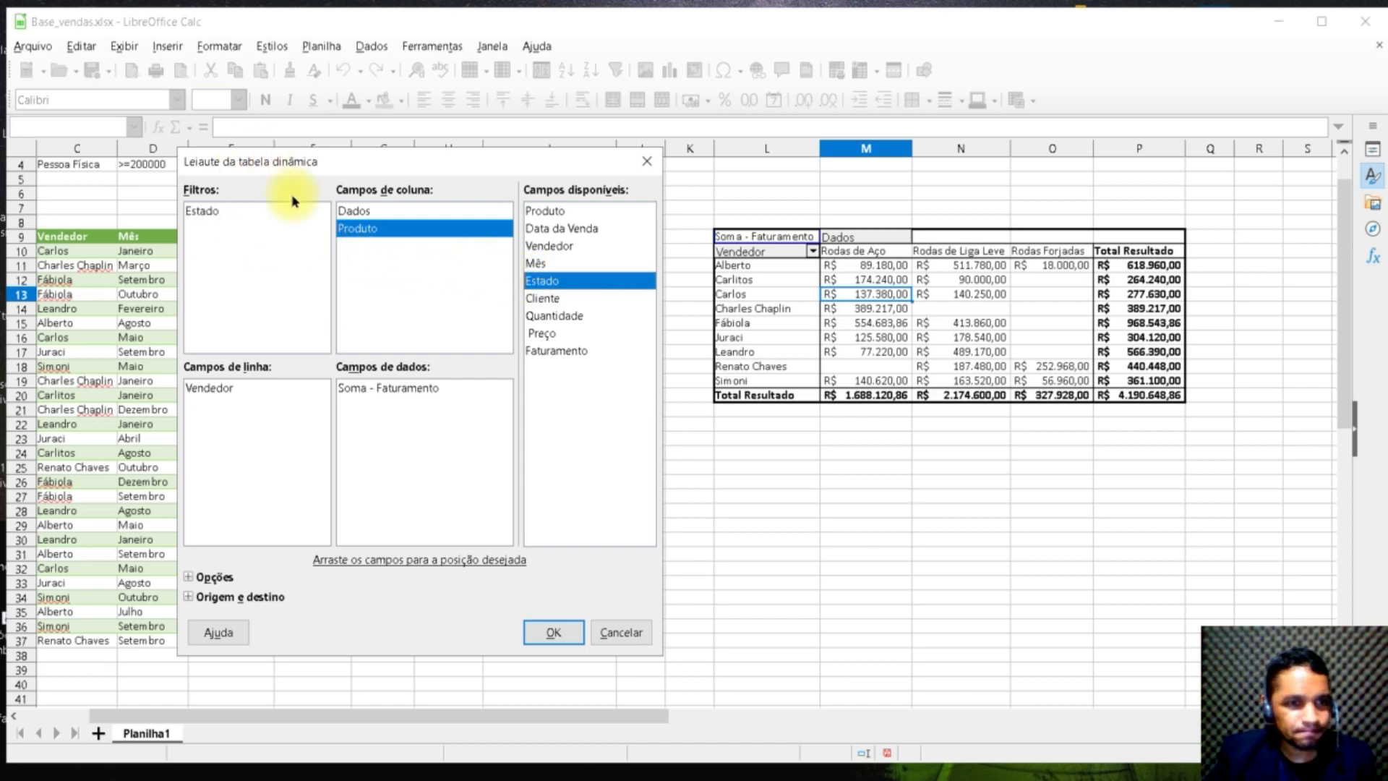
pyautogui.click(553, 632)
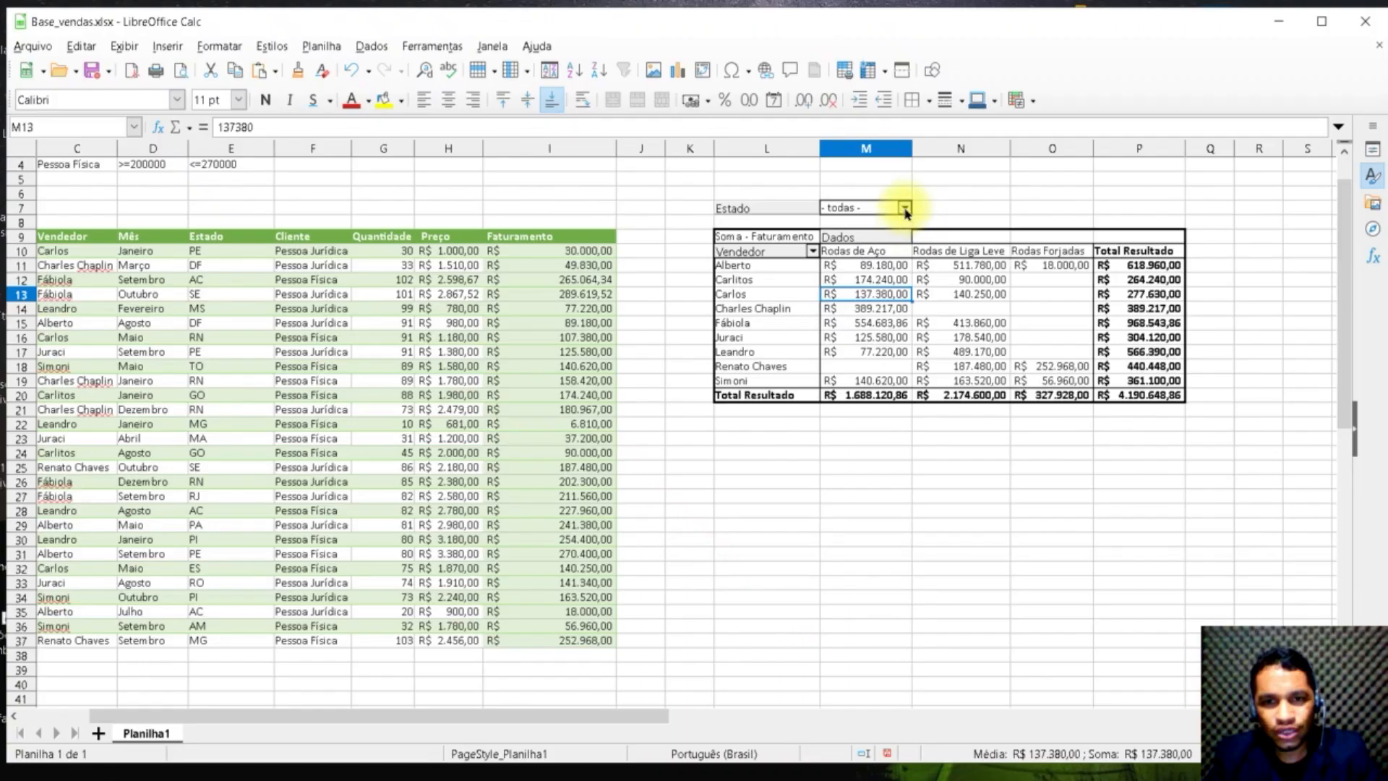
# Step: Filter the pivot table by Estado so that only DF and MG are included
pyautogui.click(966, 208)
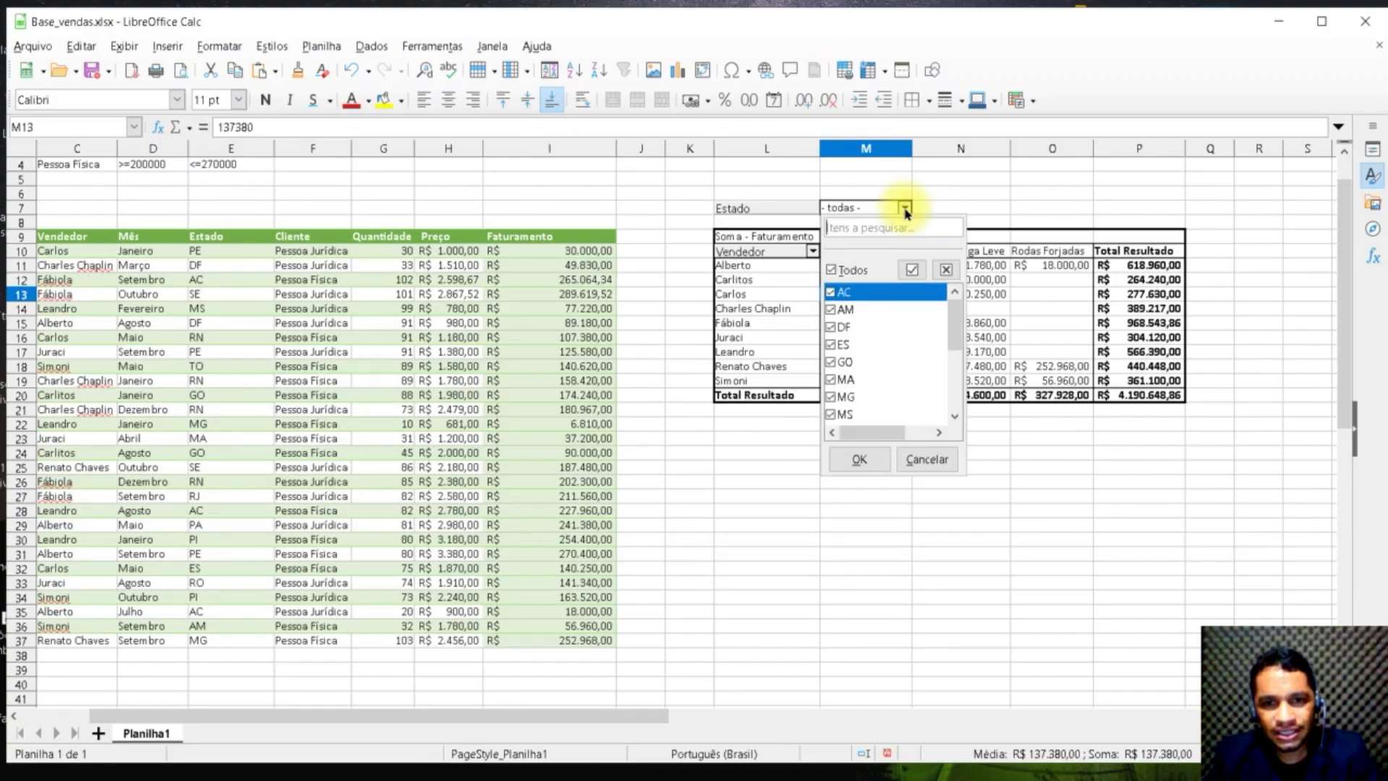
pyautogui.click(832, 270)
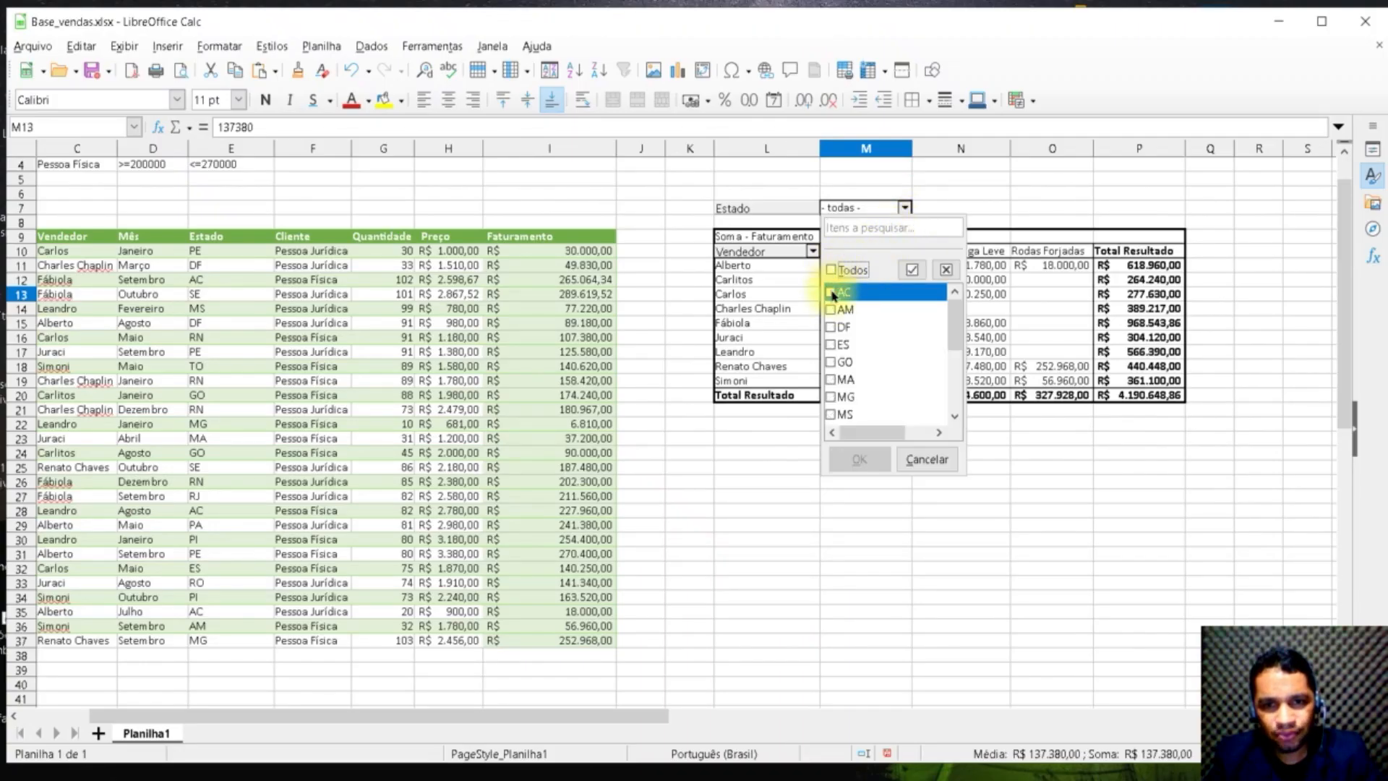
pyautogui.click(831, 329)
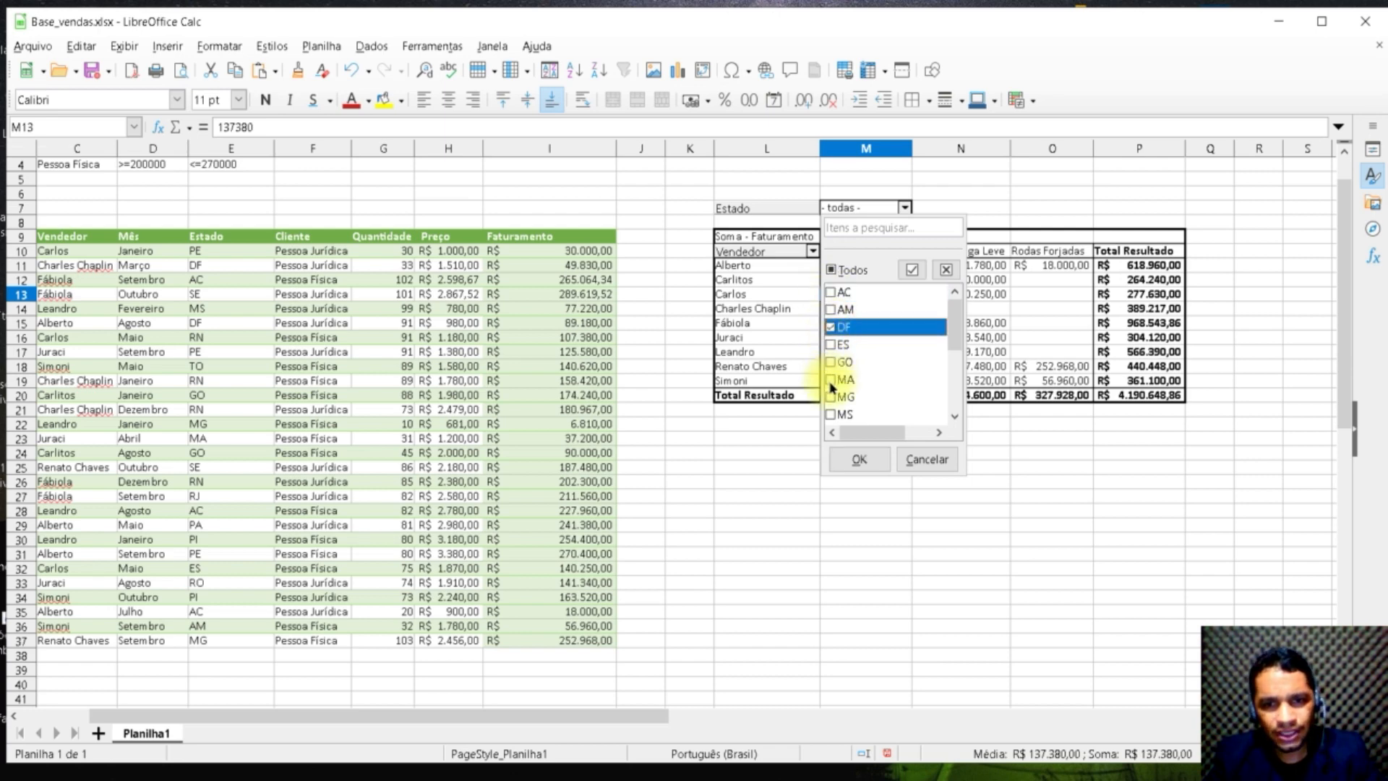
pyautogui.click(831, 396)
pyautogui.click(859, 459)
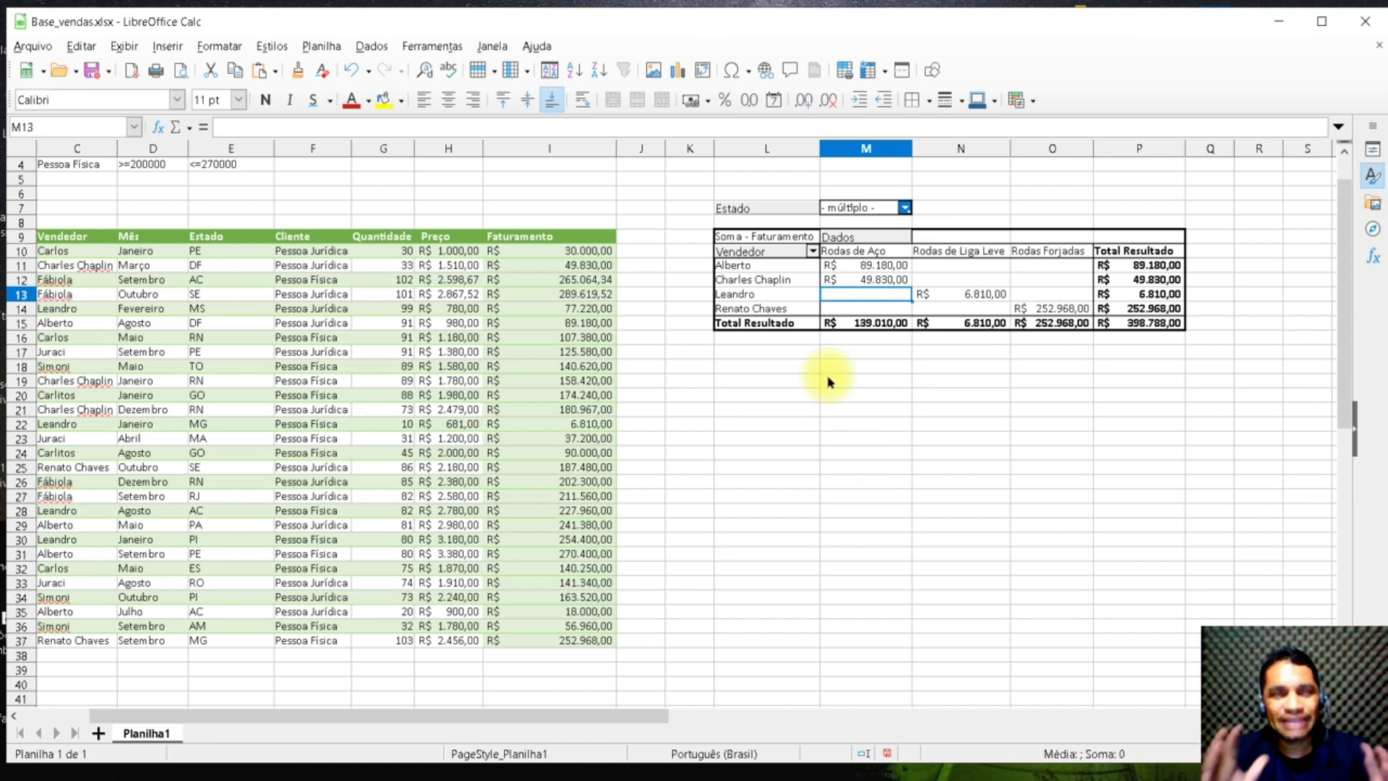
# Step: Review the full source sales table in A9:I37 against the filtered pivot table
pyautogui.moveTo(635, 712); pyautogui.dragTo(338, 716)
pyautogui.moveTo(83, 236); pyautogui.dragTo(780, 645)
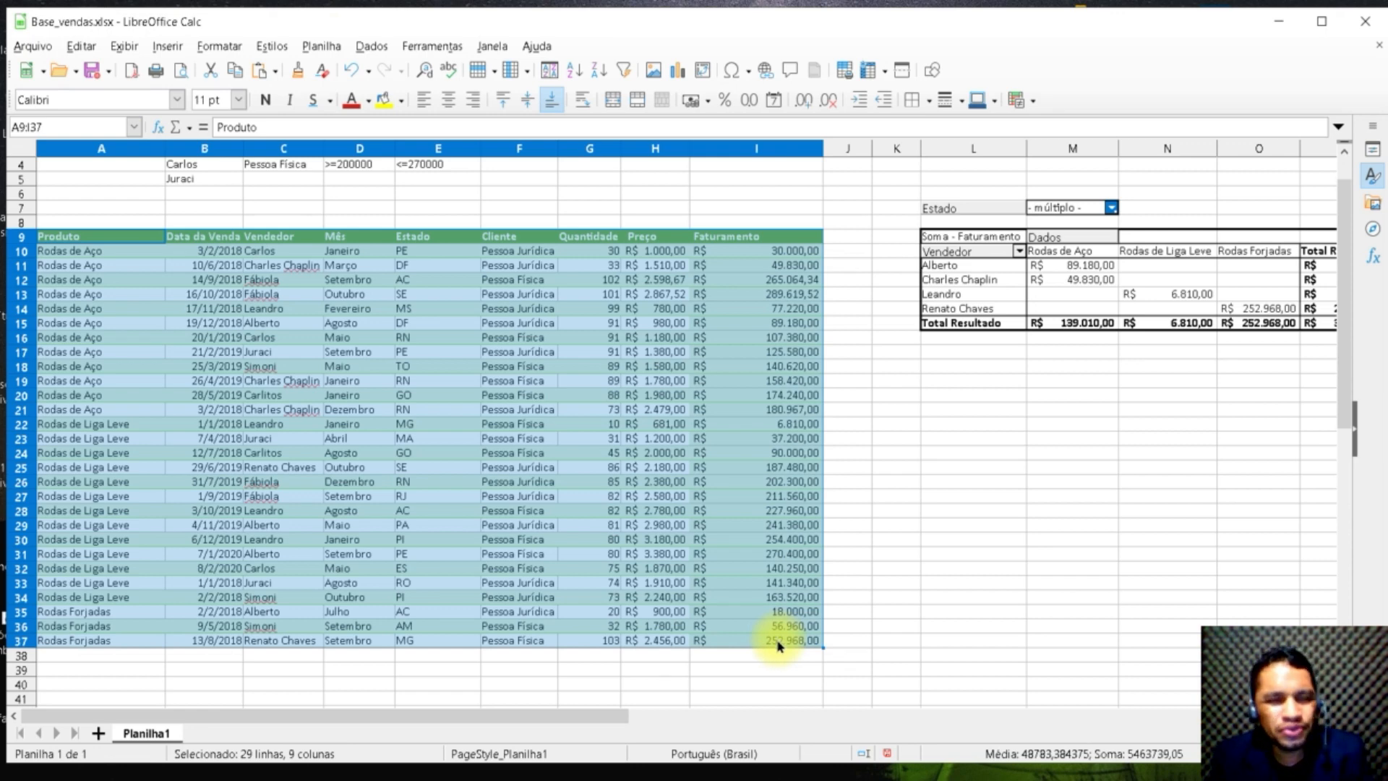
pyautogui.click(609, 557)
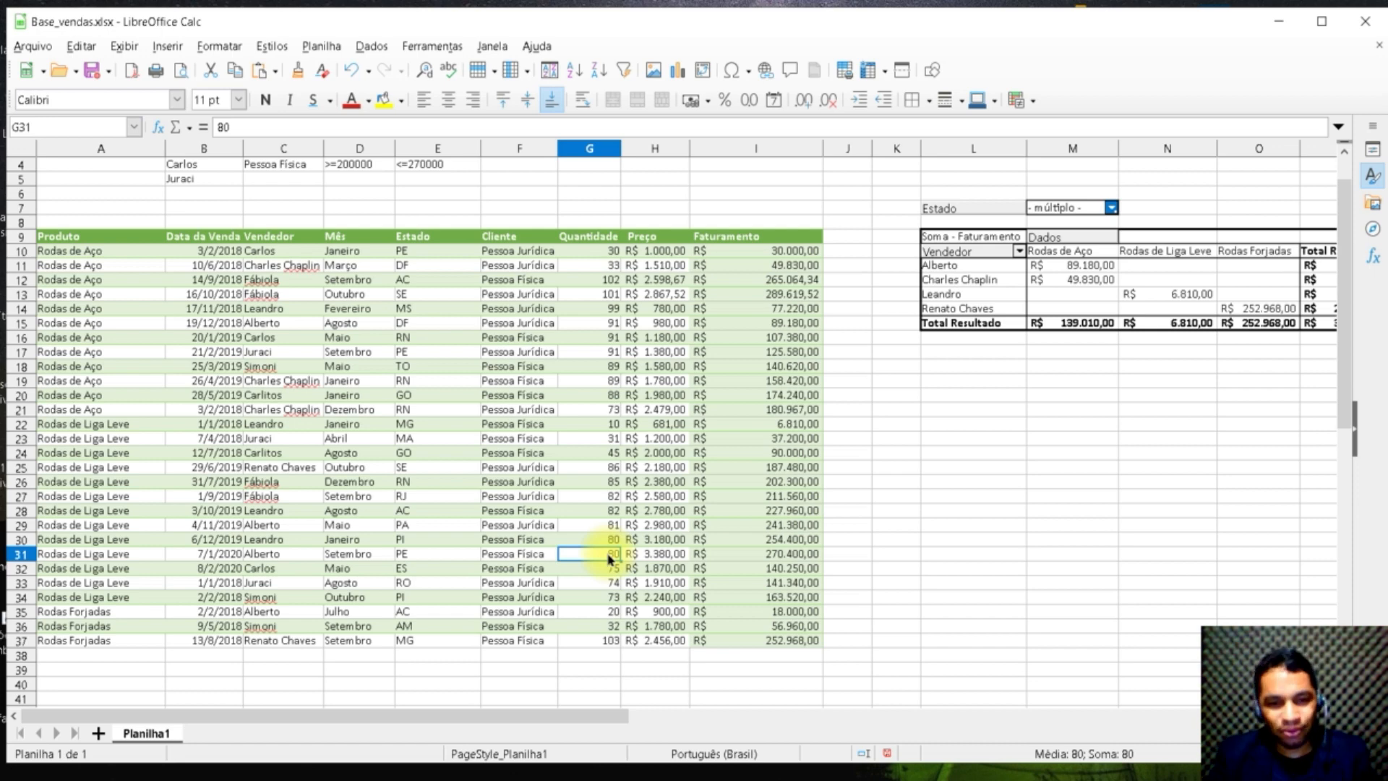
pyautogui.moveTo(578, 715); pyautogui.dragTo(730, 714)
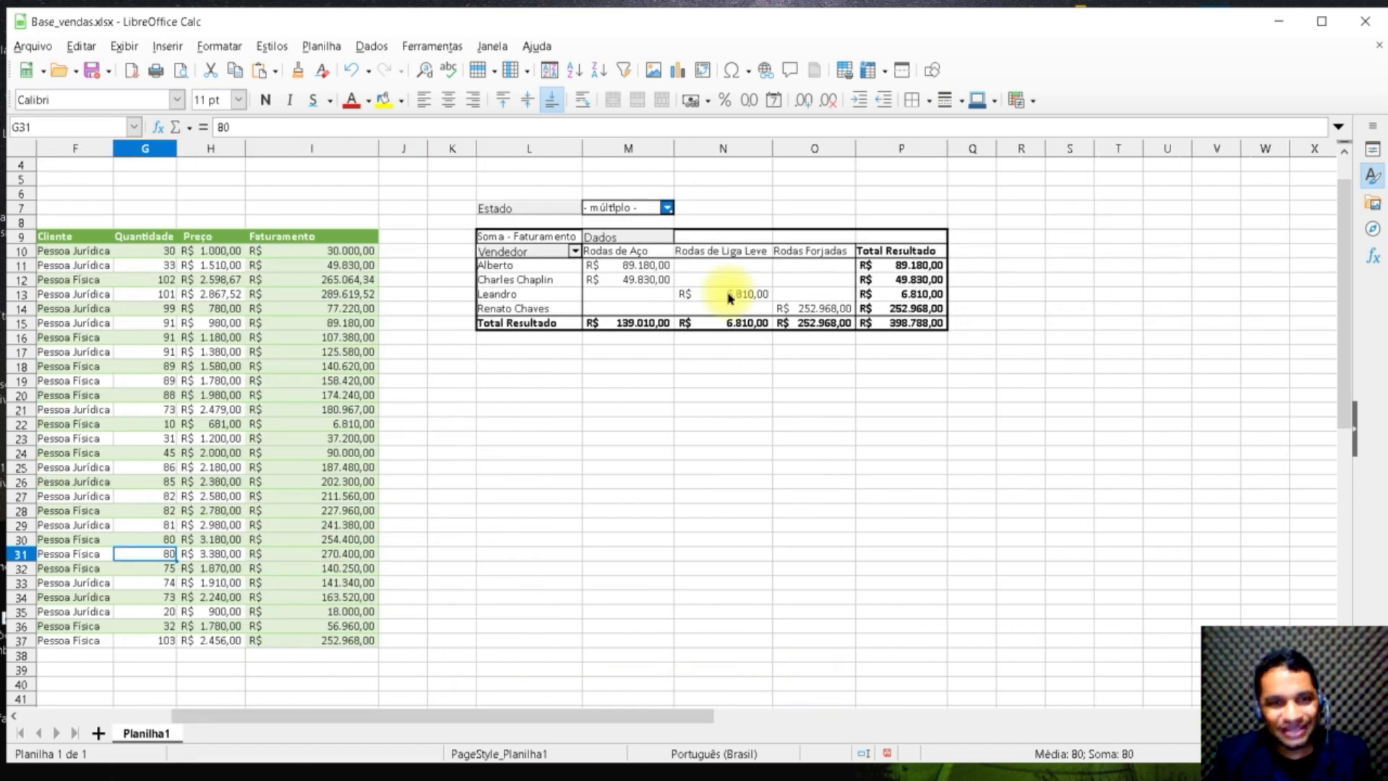
# Step: Open the pivot table's properties and remove Estado from the filters
pyautogui.click(623, 282)
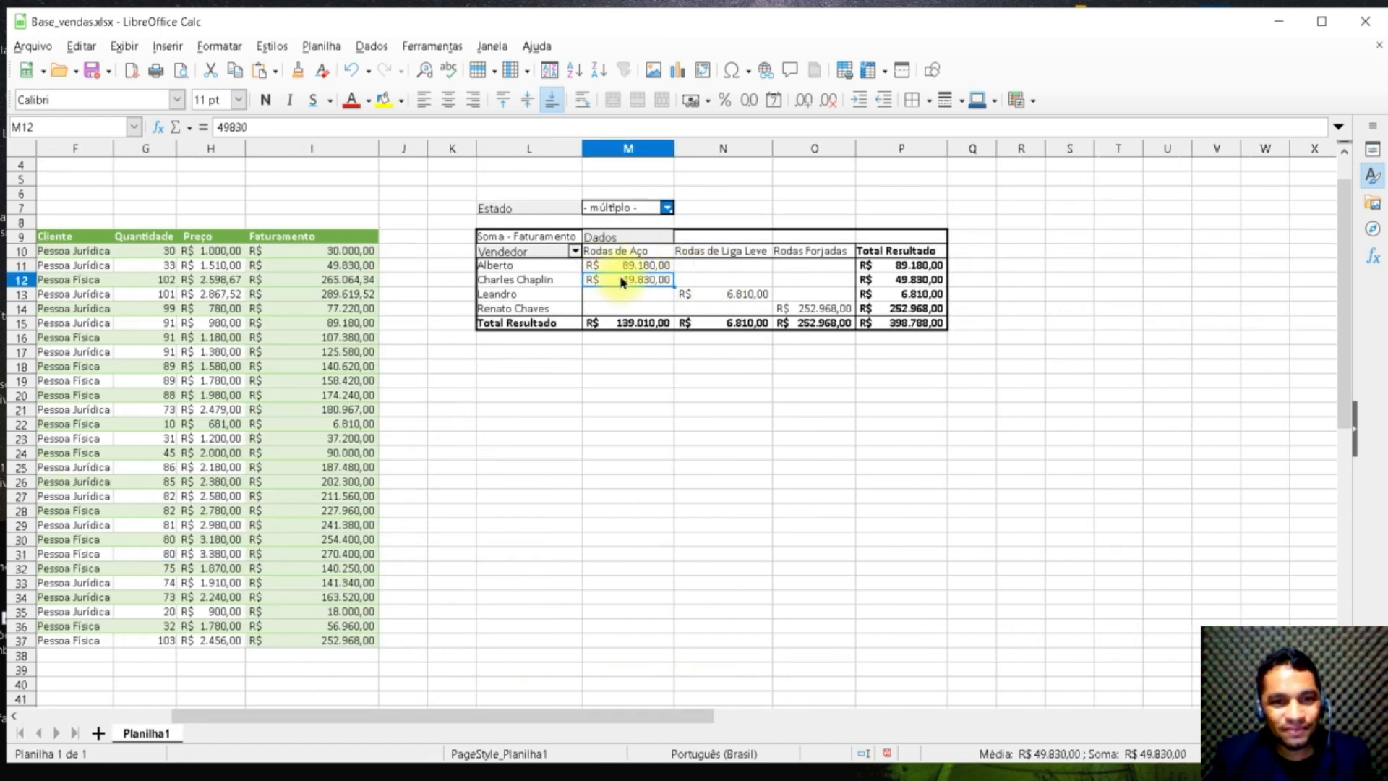
pyautogui.rightClick(632, 281)
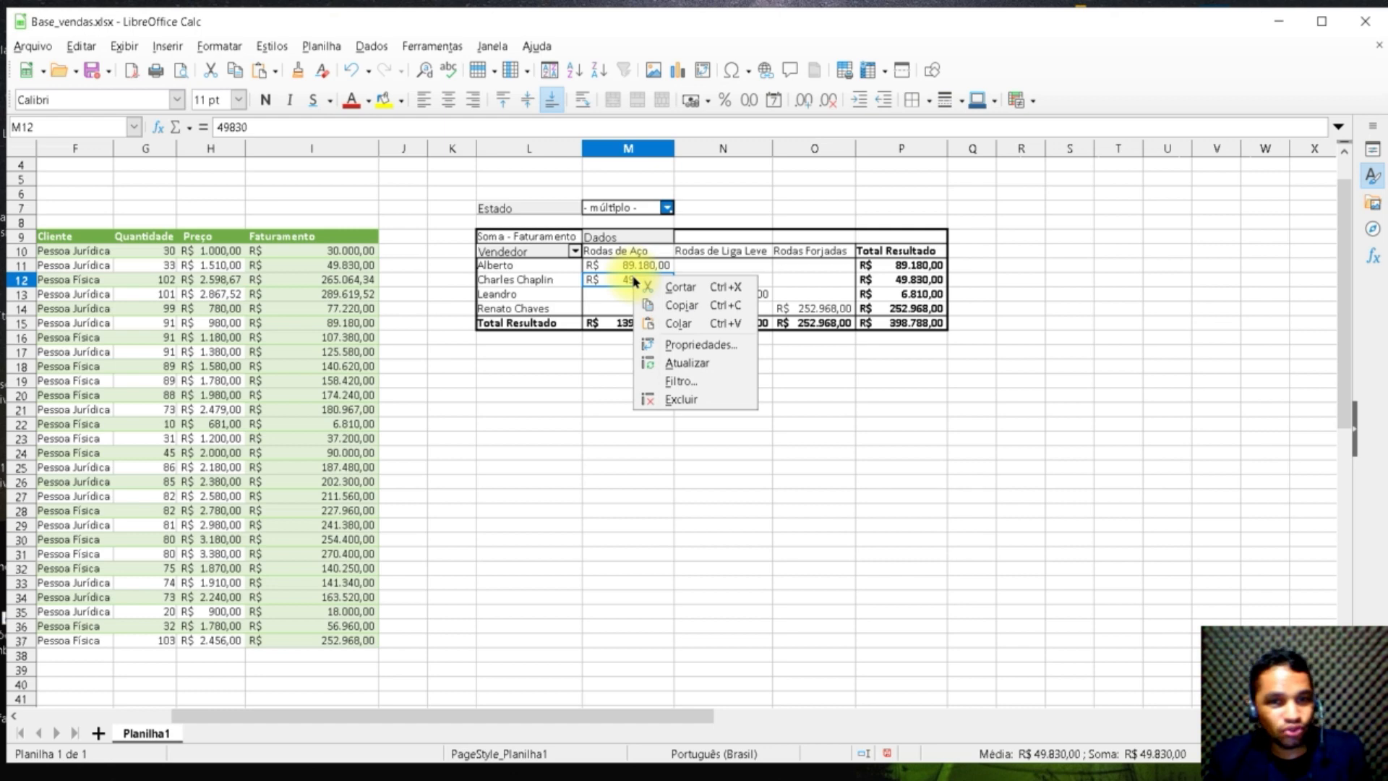
pyautogui.click(687, 345)
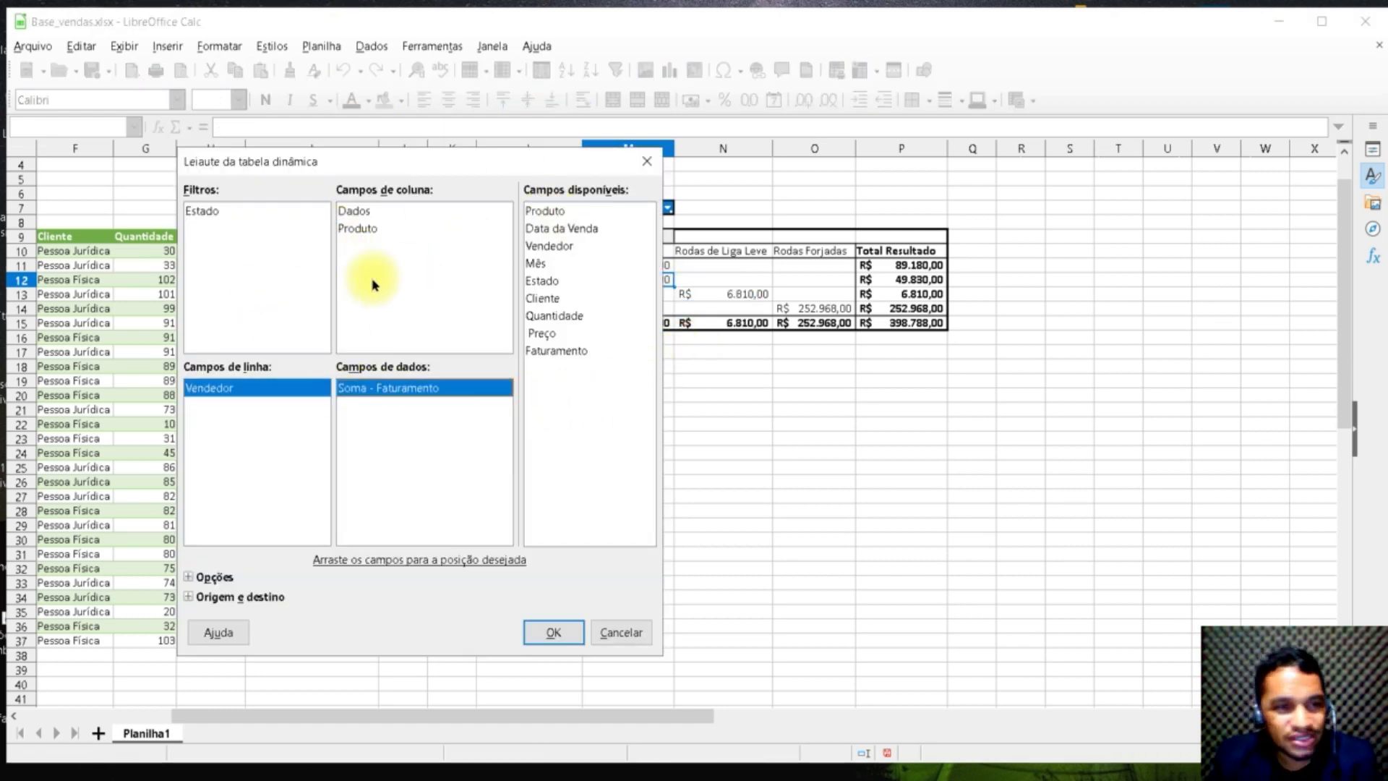
pyautogui.click(202, 210)
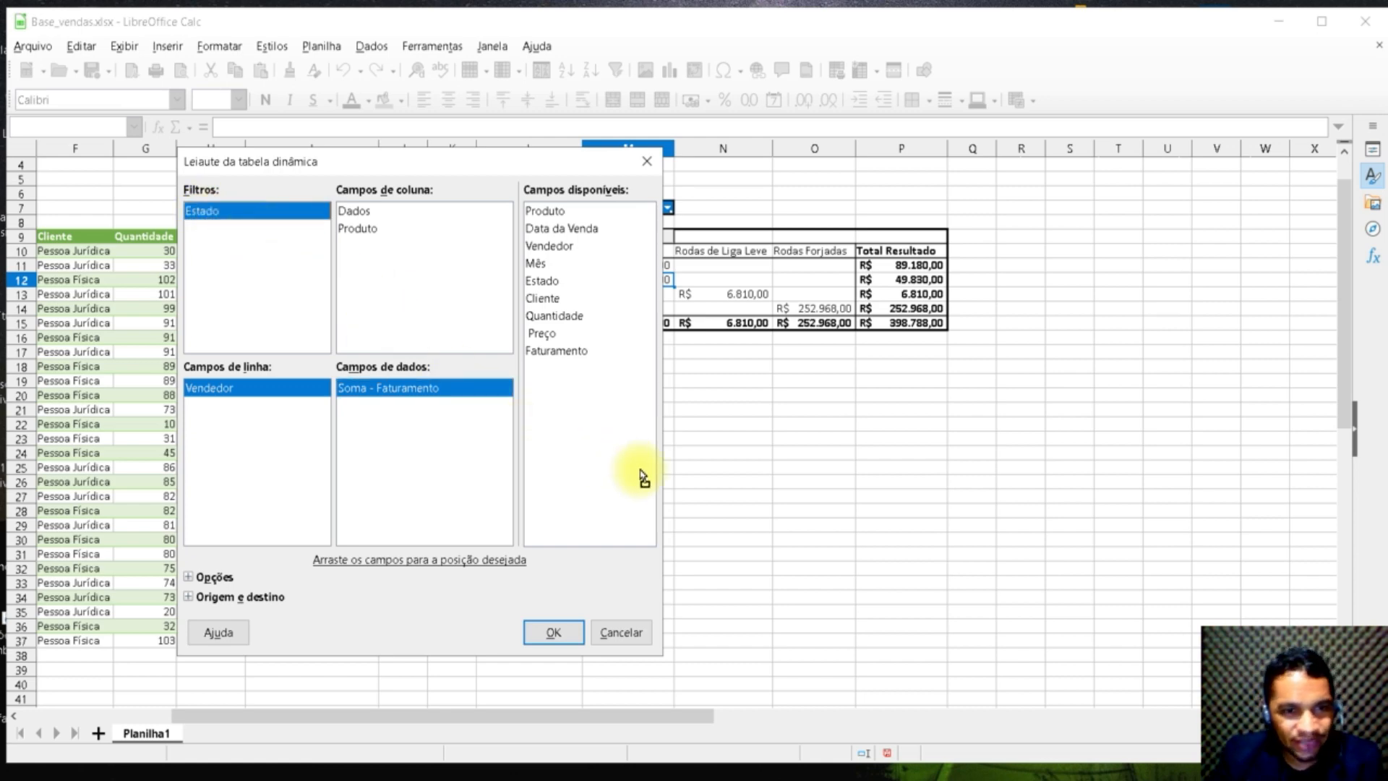
pyautogui.moveTo(643, 477); pyautogui.dragTo(642, 474)
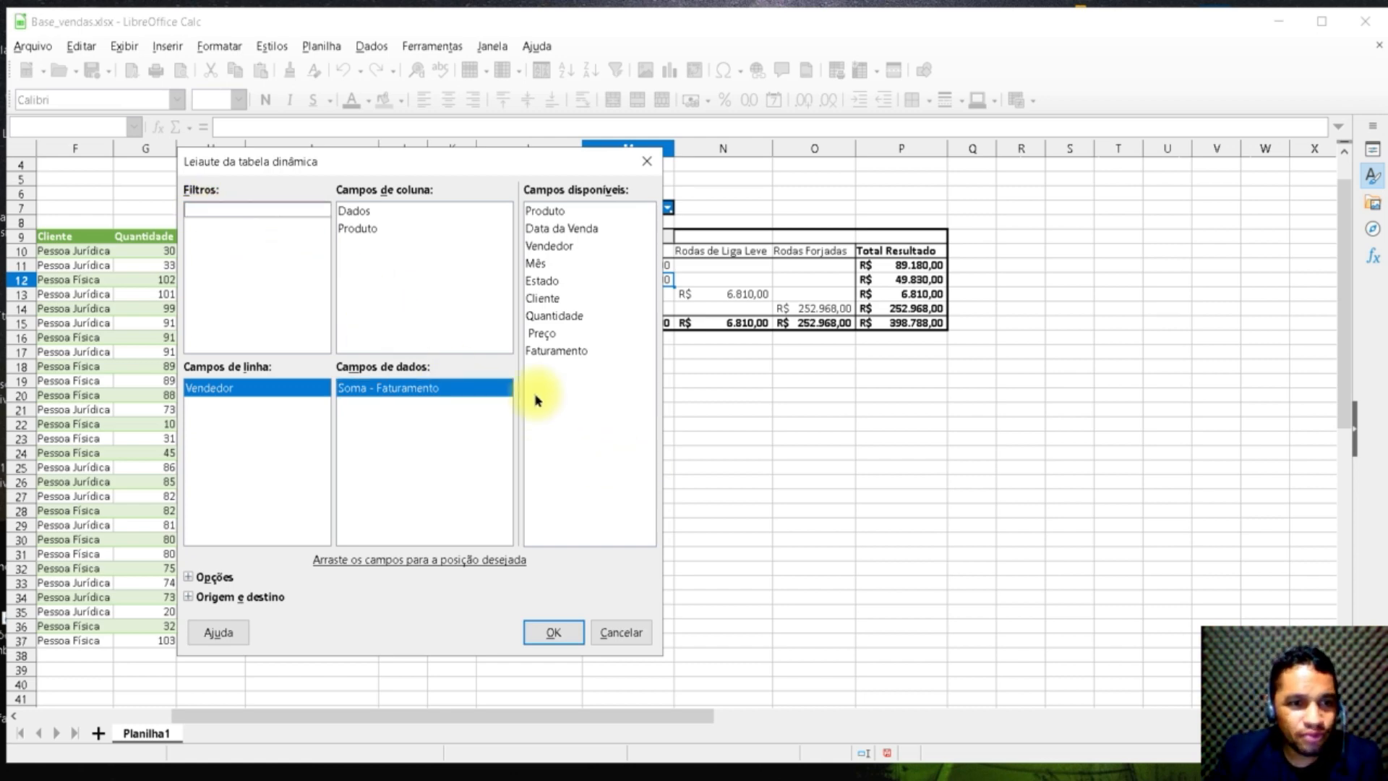
# Step: Move Produto from the column fields to the row fields below Vendedor, apply the layout, and widen column M to fit the product names
pyautogui.moveTo(368, 228); pyautogui.dragTo(272, 418)
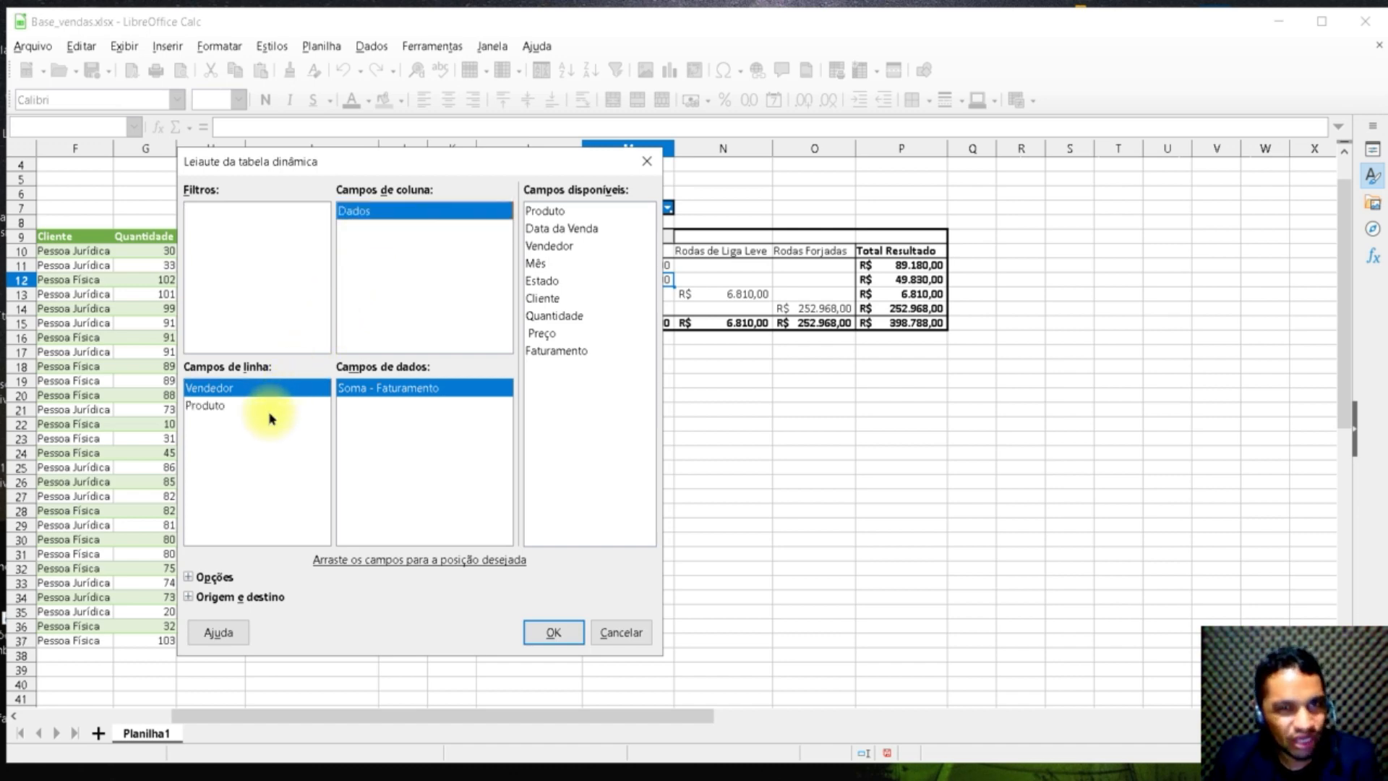
pyautogui.click(225, 389)
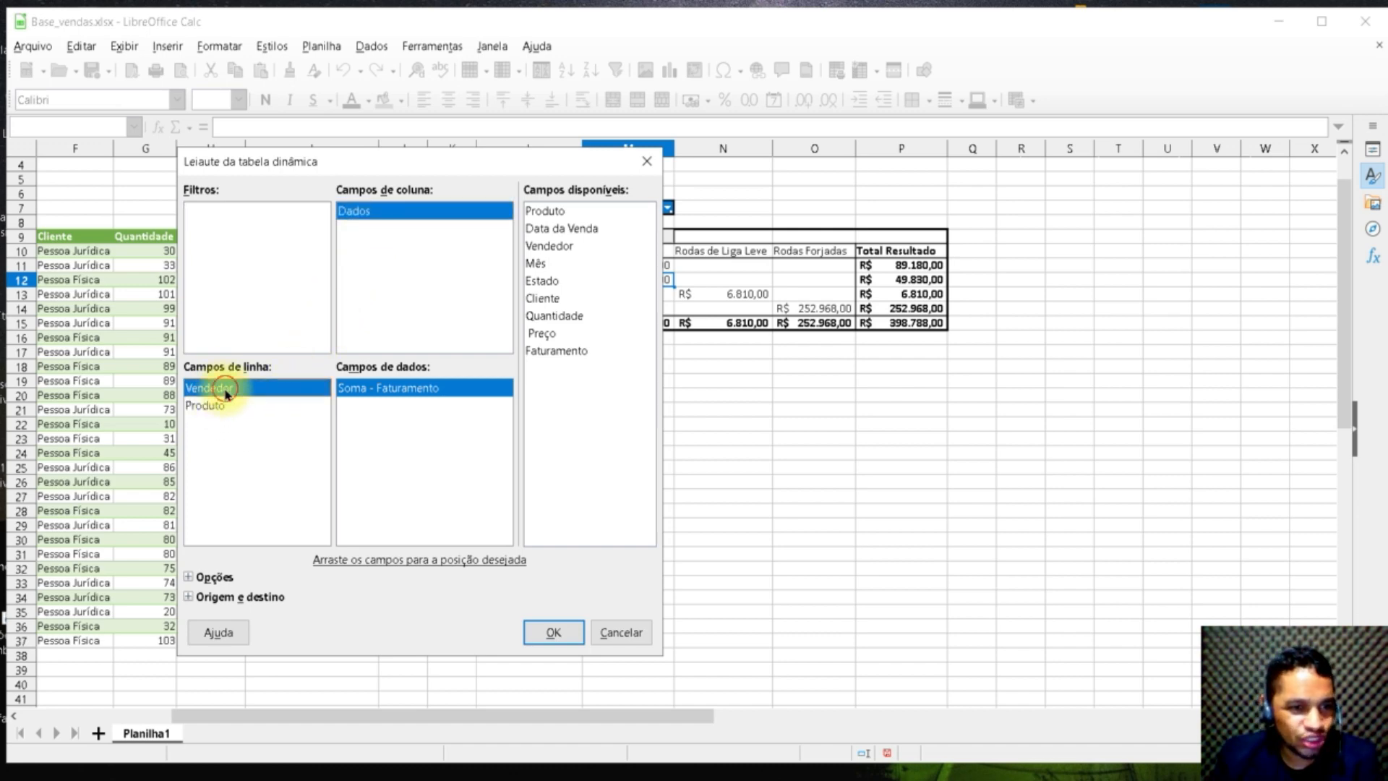
pyautogui.click(221, 405)
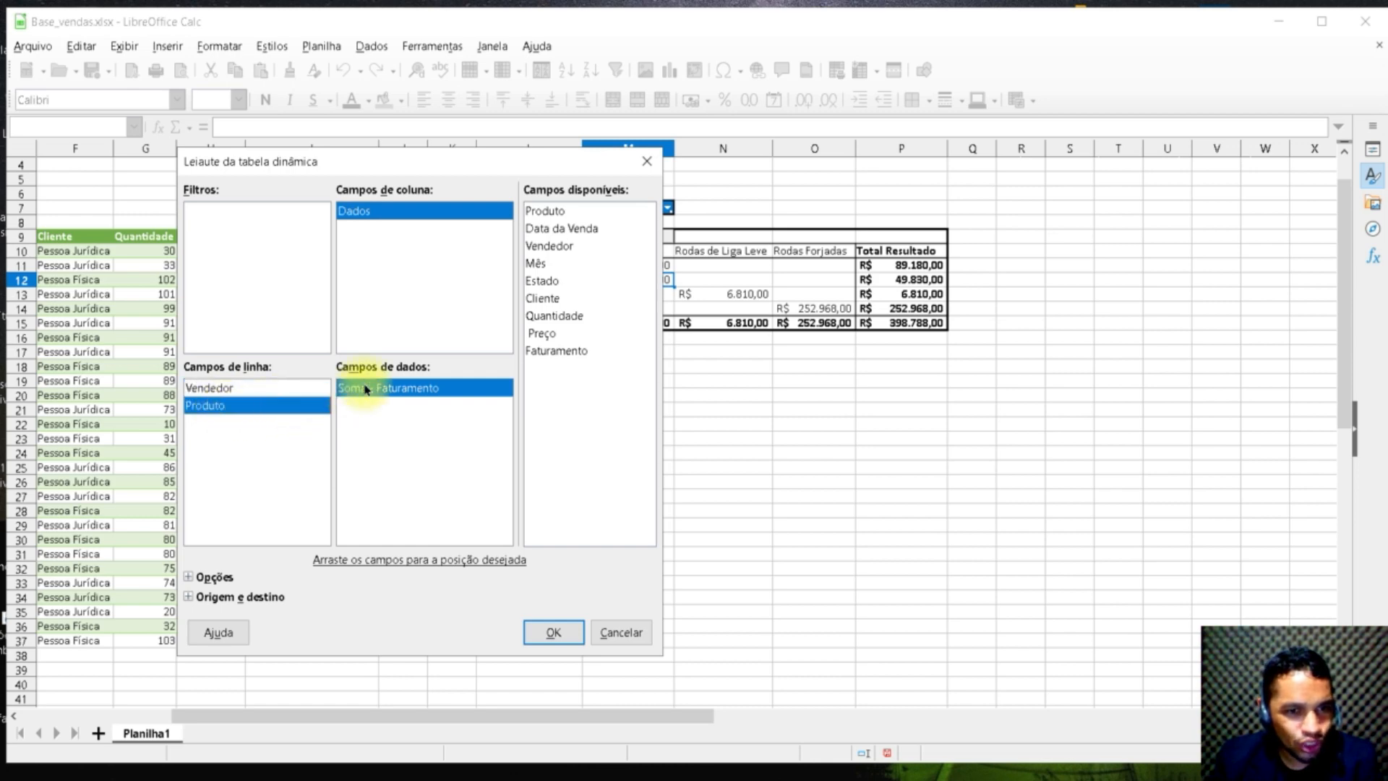
pyautogui.moveTo(455, 173); pyautogui.dragTo(1050, 153)
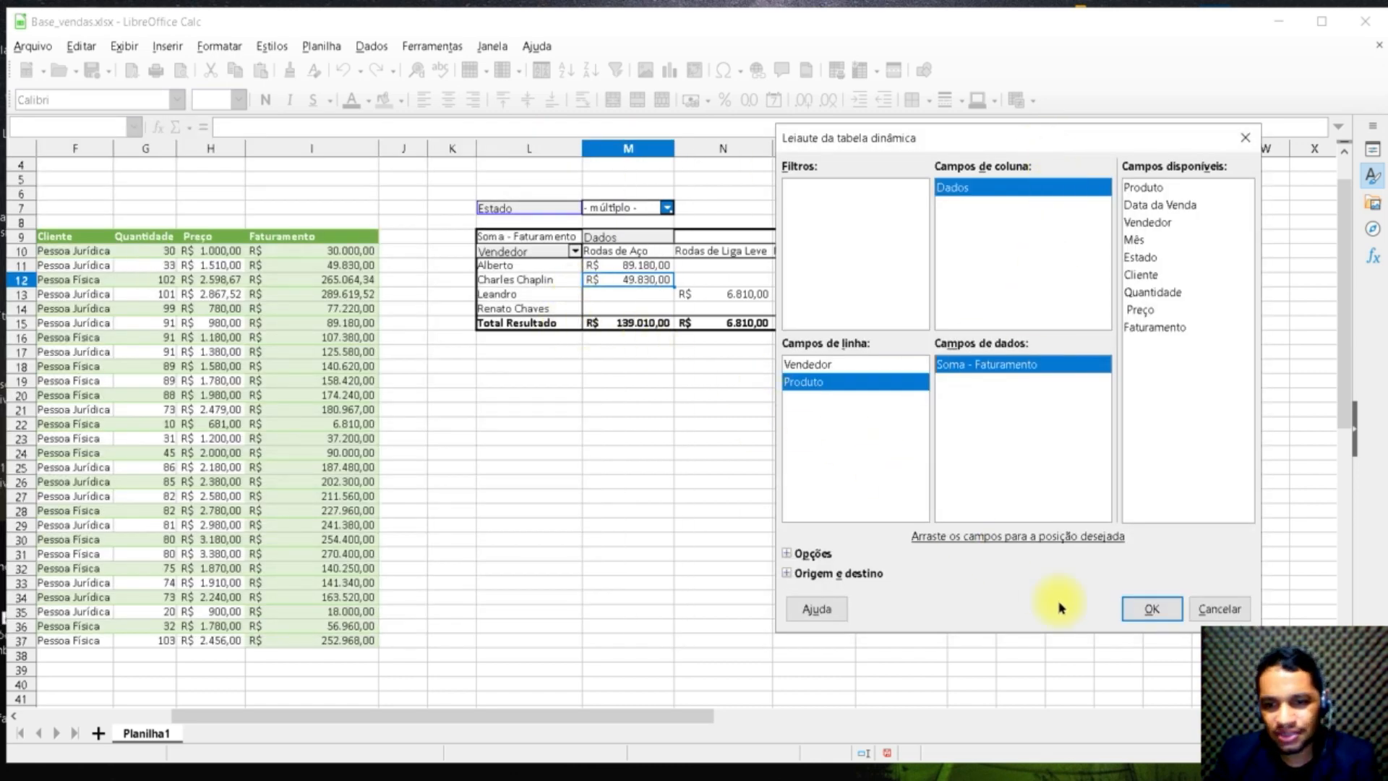
pyautogui.click(1151, 611)
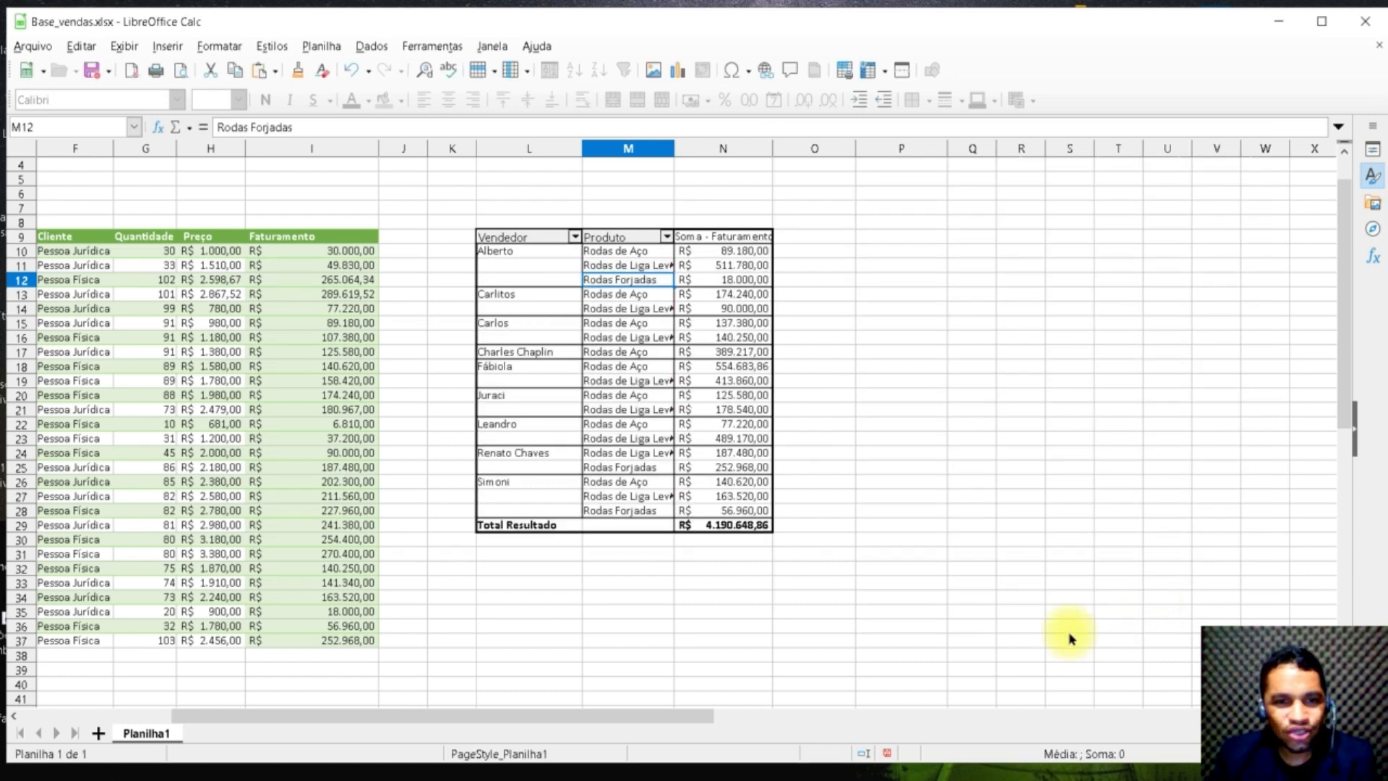
pyautogui.moveTo(676, 150); pyautogui.dragTo(759, 150)
# Step: Examine the first Vendedor's revenue per product, the grand total, and the single-product Vendedor in row 17 of the pivot table
pyautogui.click(528, 254)
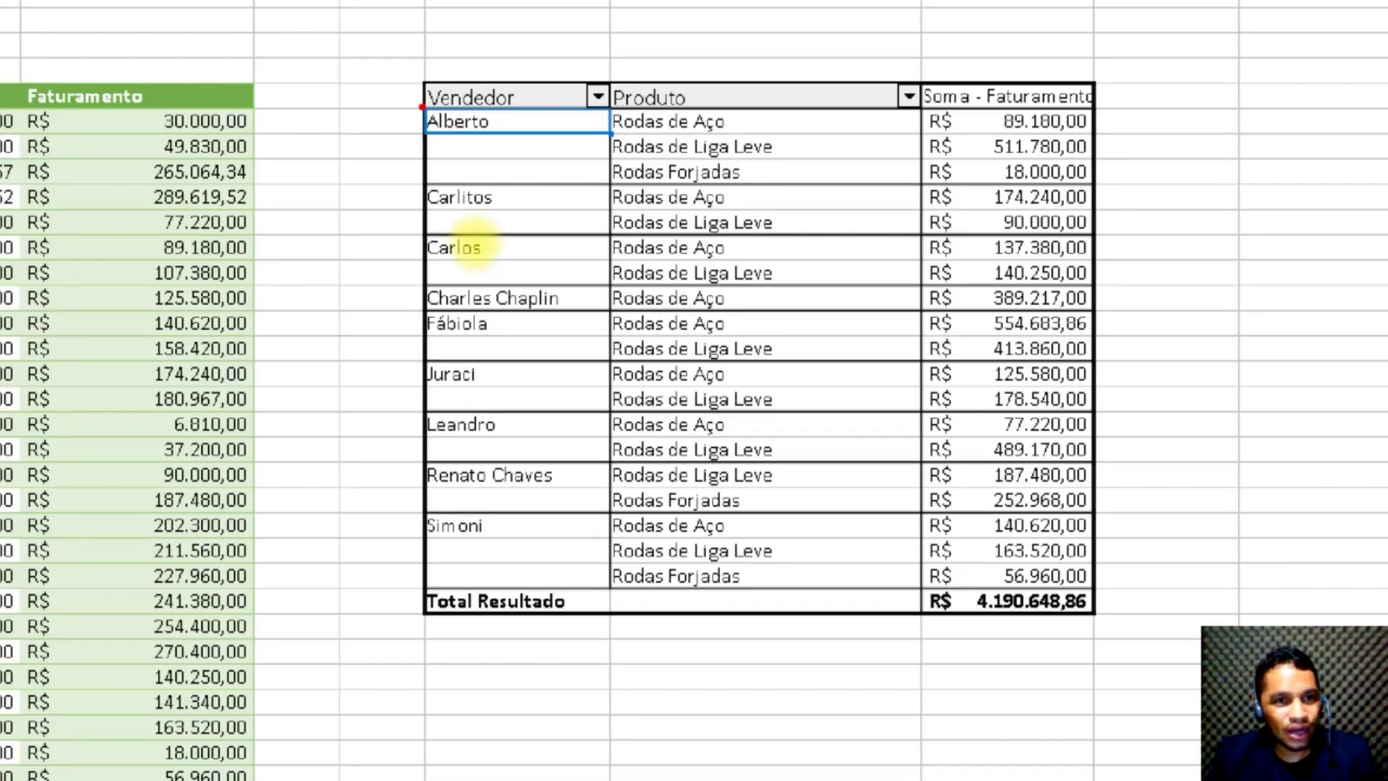
pyautogui.moveTo(422, 107)
pyautogui.mouseDown()
pyautogui.moveTo(434, 131)
pyautogui.moveTo(594, 185)
pyautogui.mouseUp()
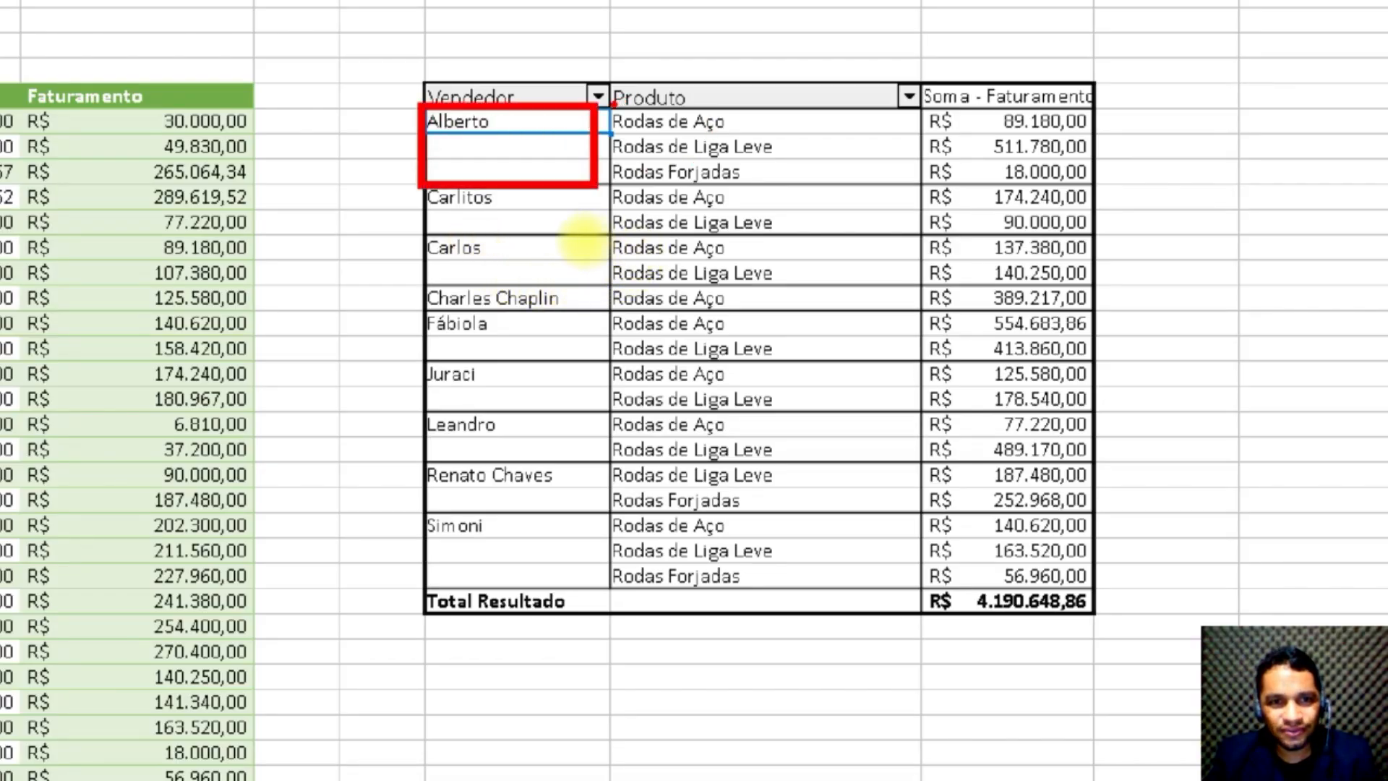
pyautogui.moveTo(613, 107); pyautogui.dragTo(830, 186)
pyautogui.moveTo(1113, 121); pyautogui.dragTo(1273, 122)
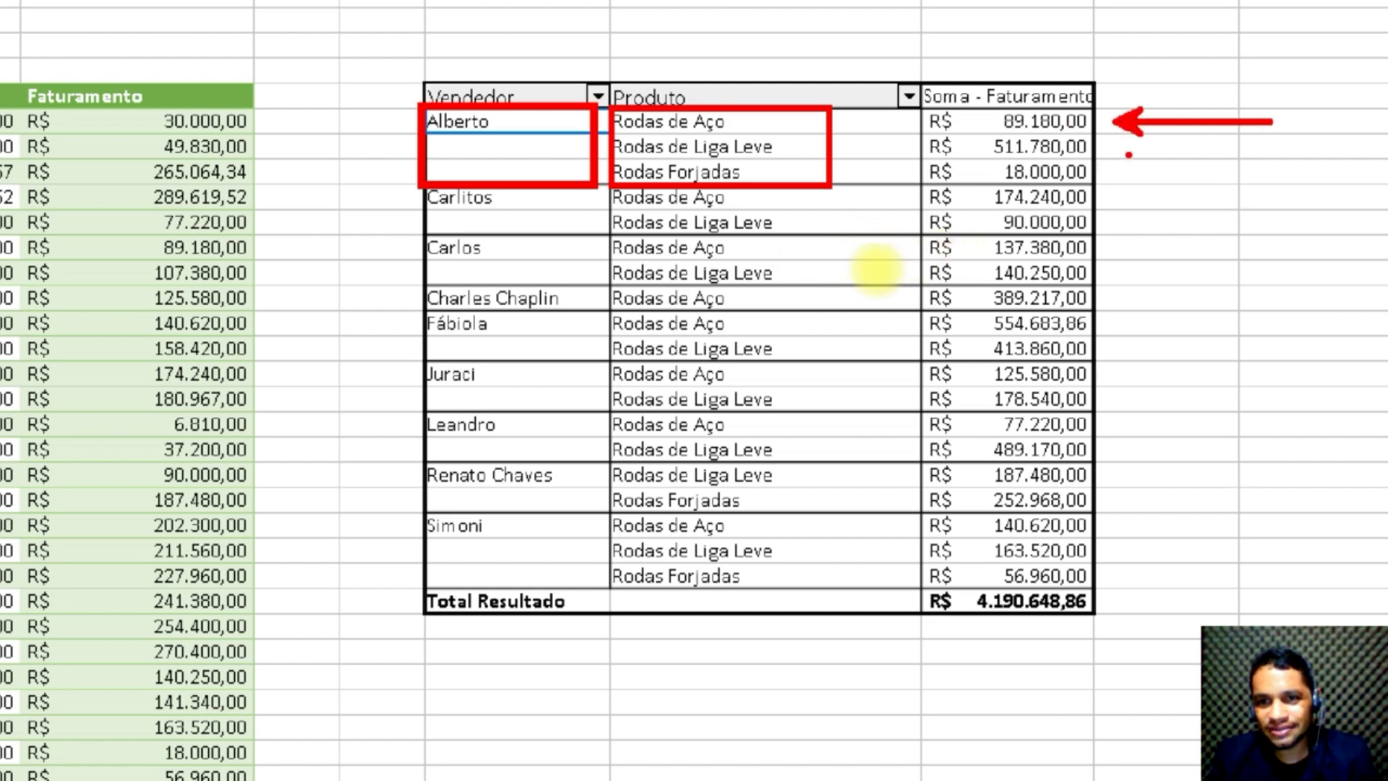
pyautogui.moveTo(1274, 192); pyautogui.dragTo(1121, 148)
pyautogui.moveTo(1215, 233); pyautogui.dragTo(1104, 173)
pyautogui.moveTo(904, 586); pyautogui.dragTo(1177, 656)
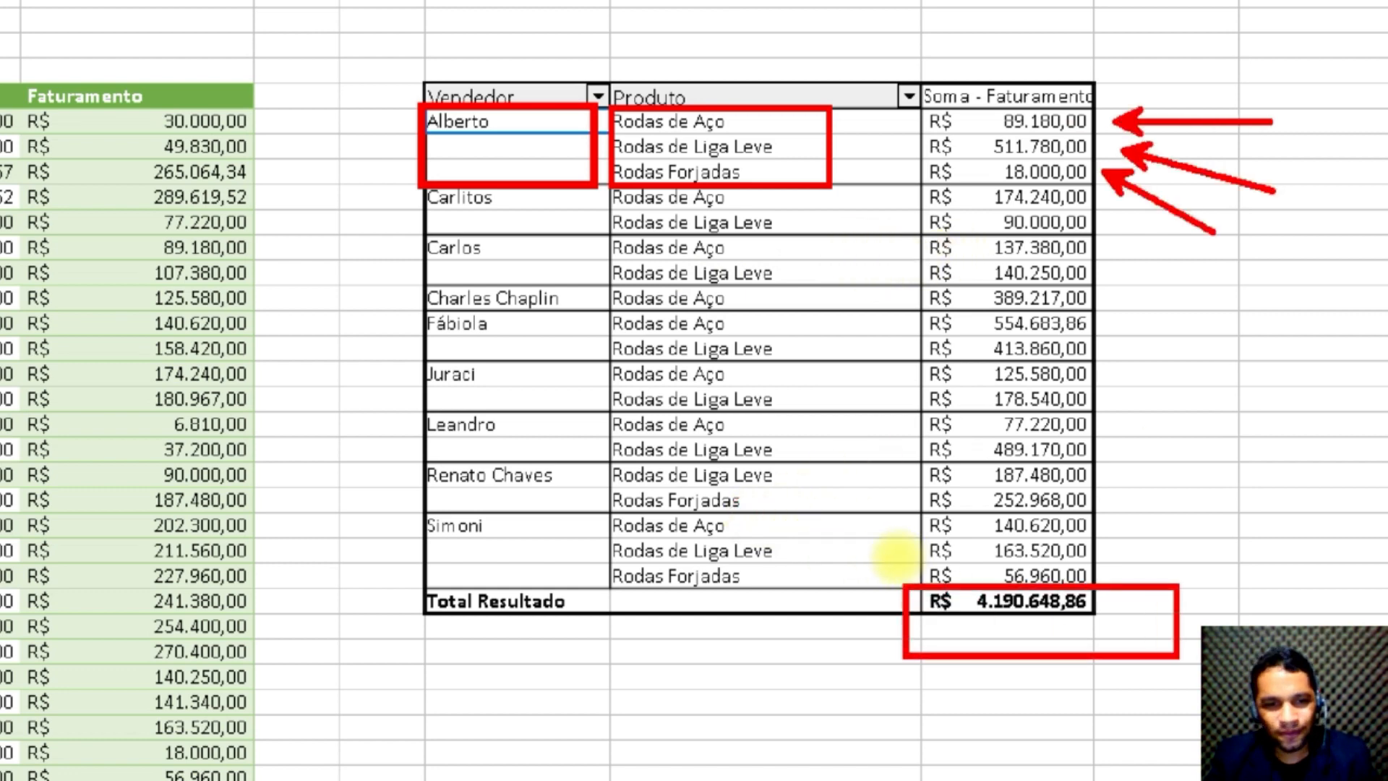
pyautogui.press('Escape')
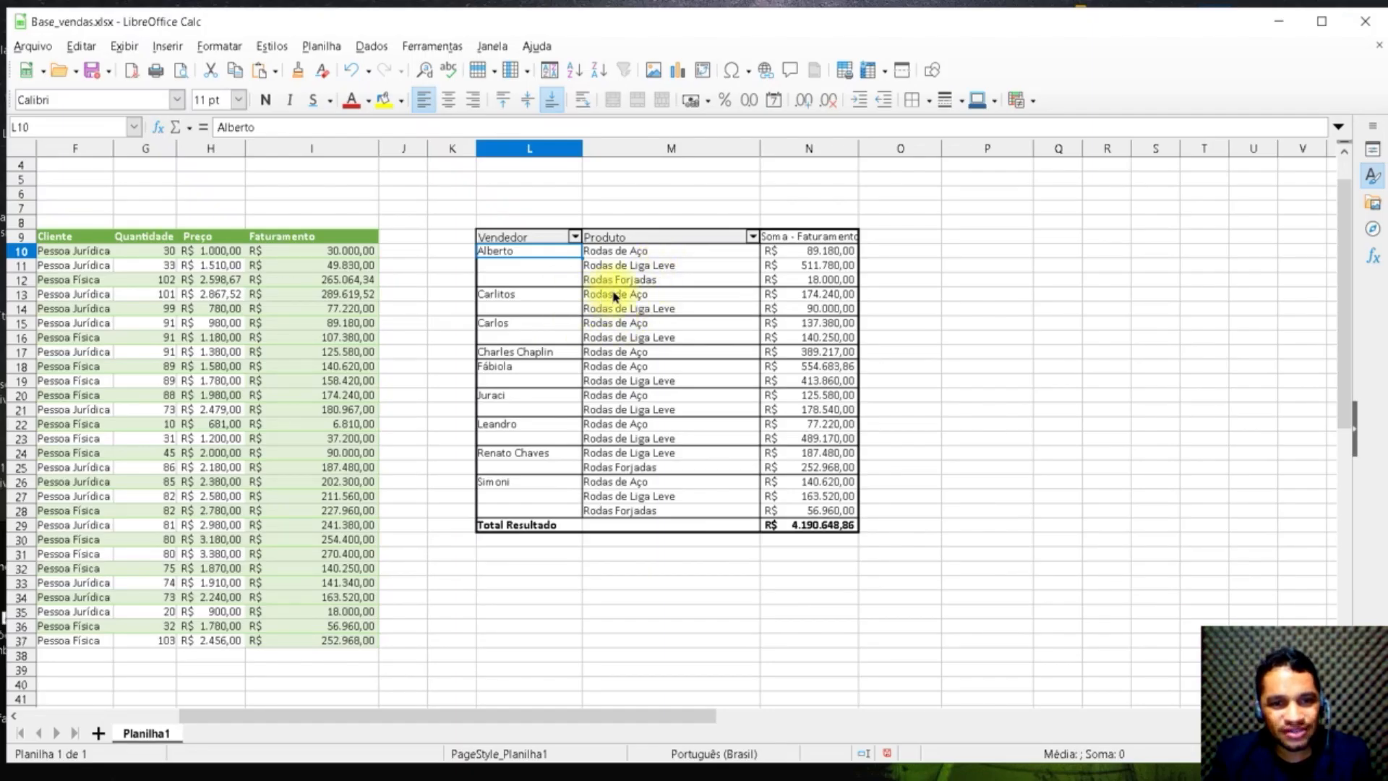
pyautogui.hotkey('ctrl', '1')
pyautogui.click(551, 354)
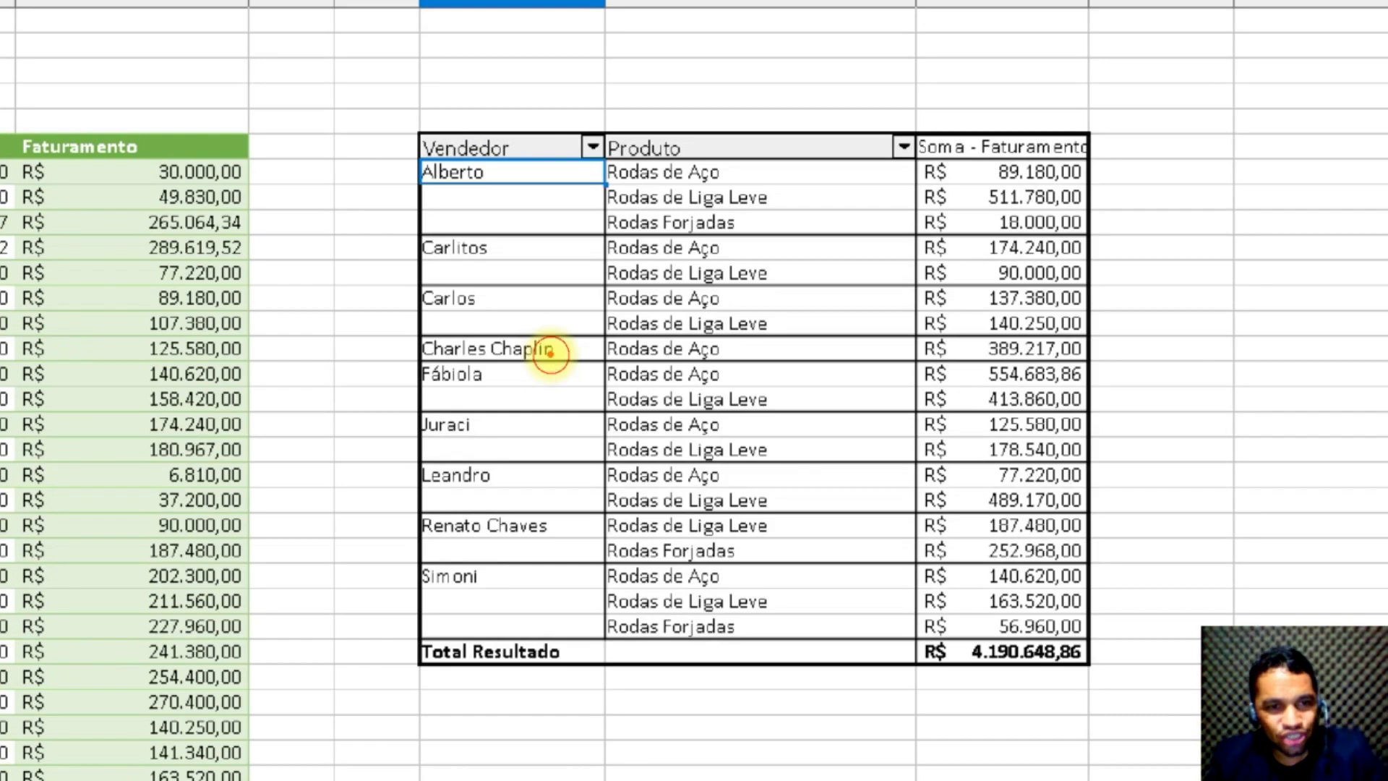
pyautogui.moveTo(415, 331)
pyautogui.mouseDown()
pyautogui.moveTo(454, 367)
pyautogui.moveTo(1122, 370)
pyautogui.mouseUp()
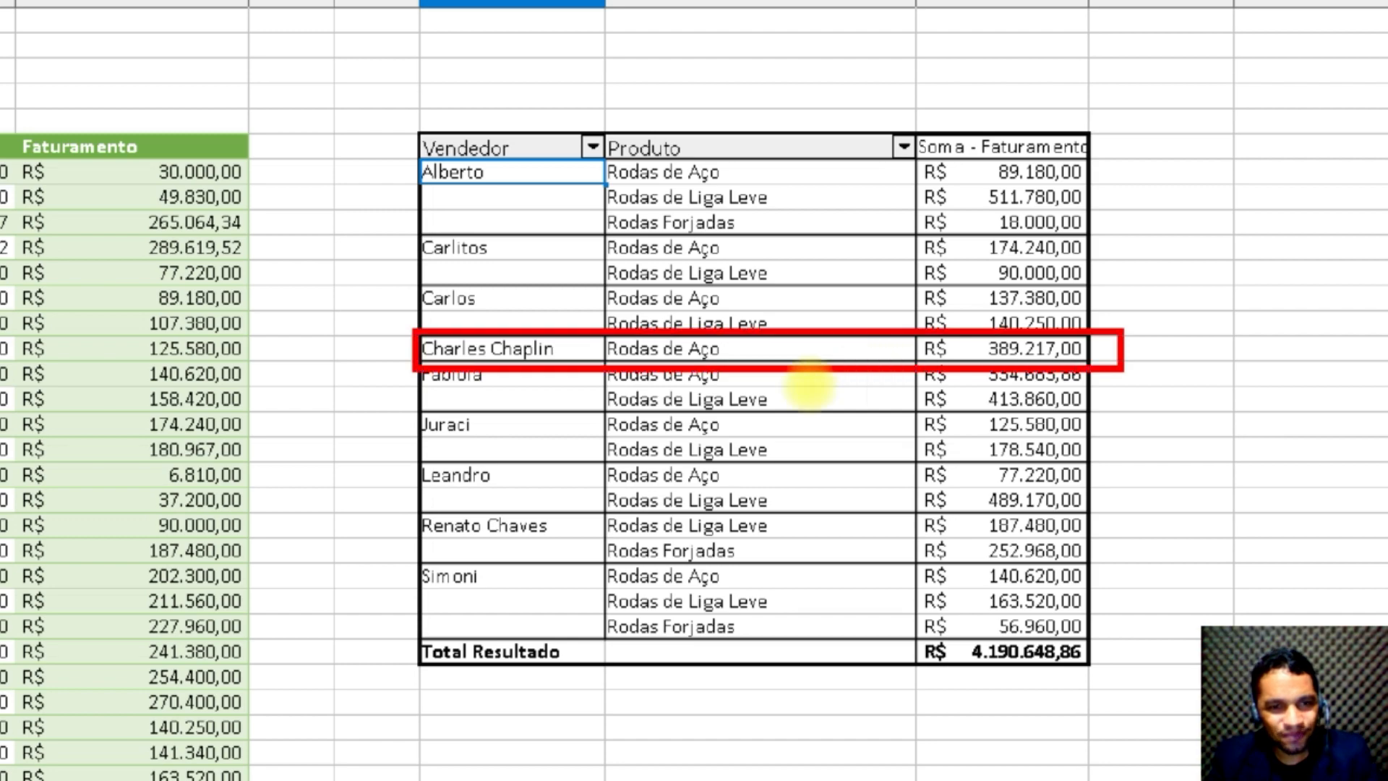
pyautogui.press('Escape')
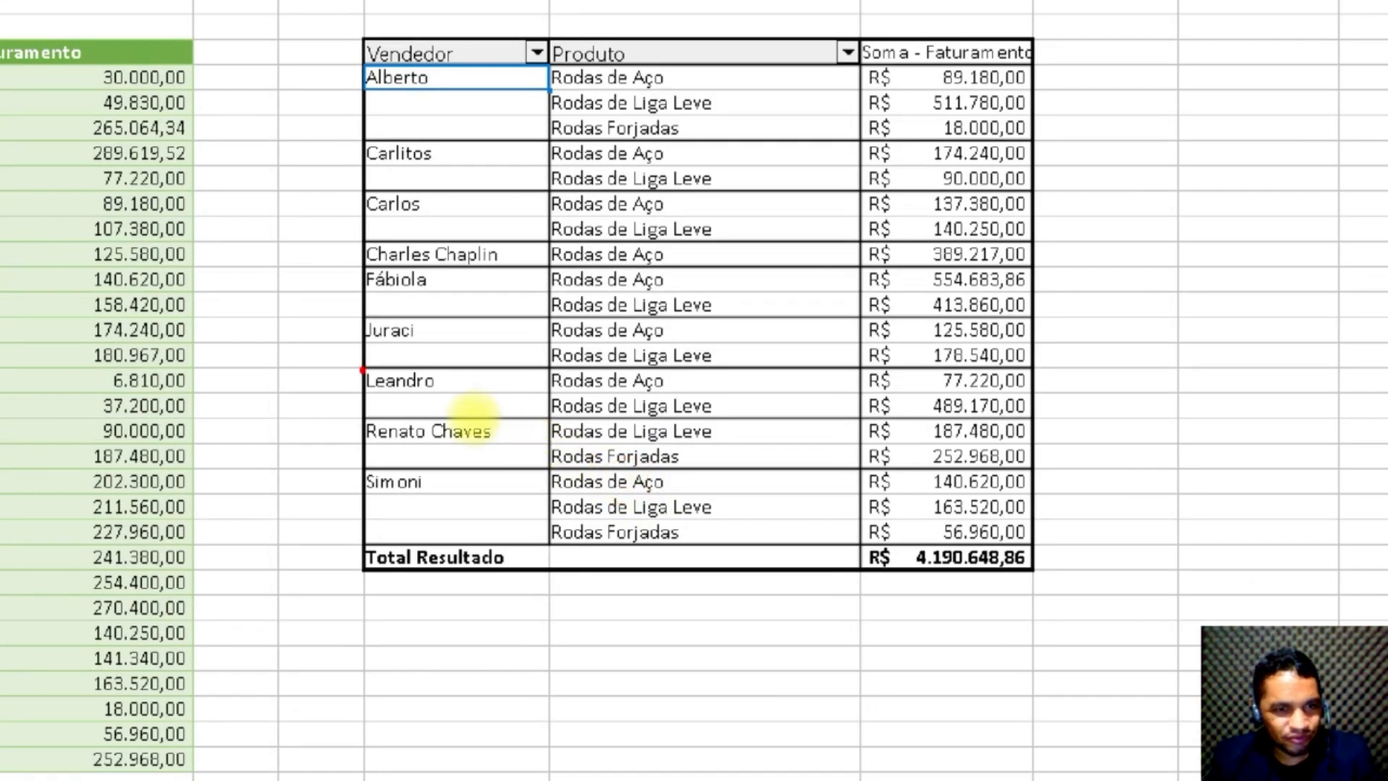
pyautogui.moveTo(350, 372)
pyautogui.mouseDown()
pyautogui.moveTo(521, 415)
pyautogui.moveTo(792, 421)
pyautogui.mouseUp()
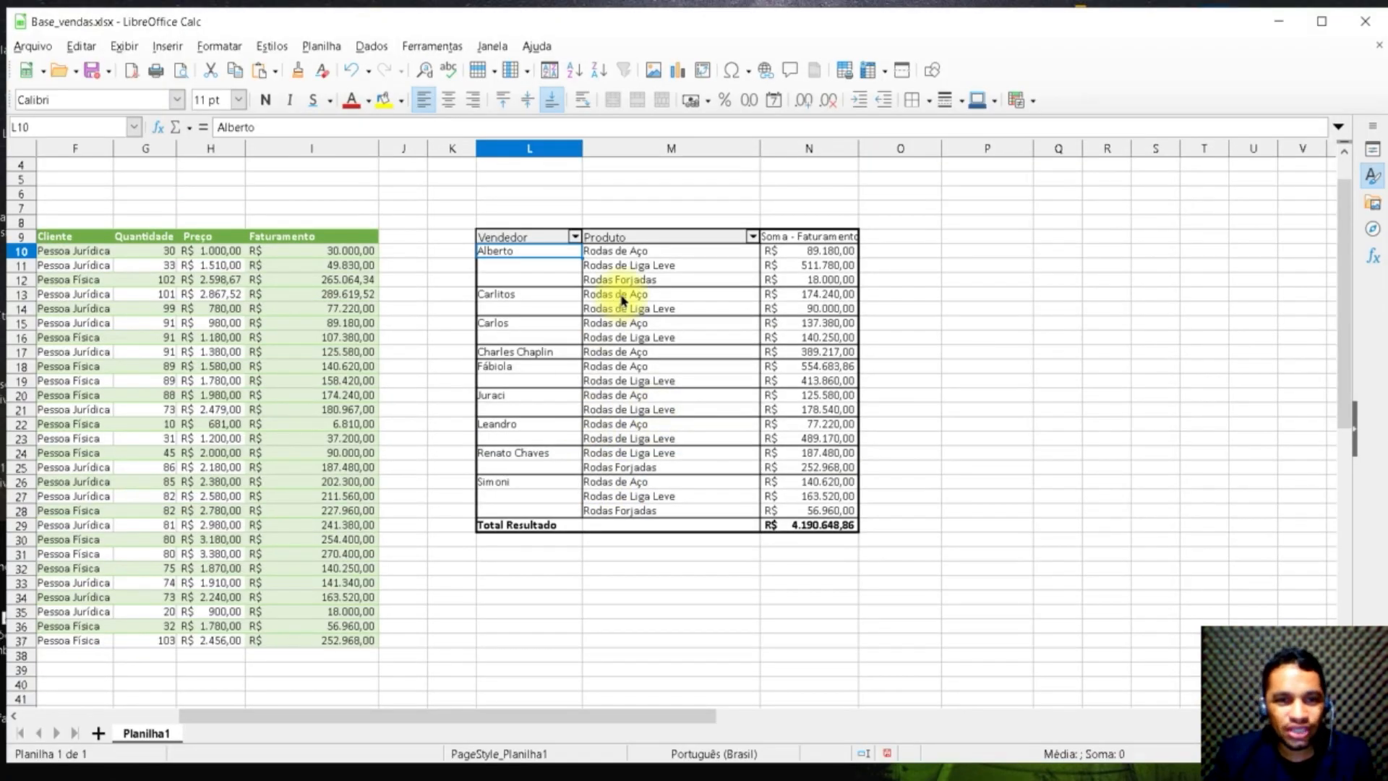
# Step: Move Produto from the pivot table's row fields back to its column fields and apply the layout
pyautogui.rightClick(622, 300)
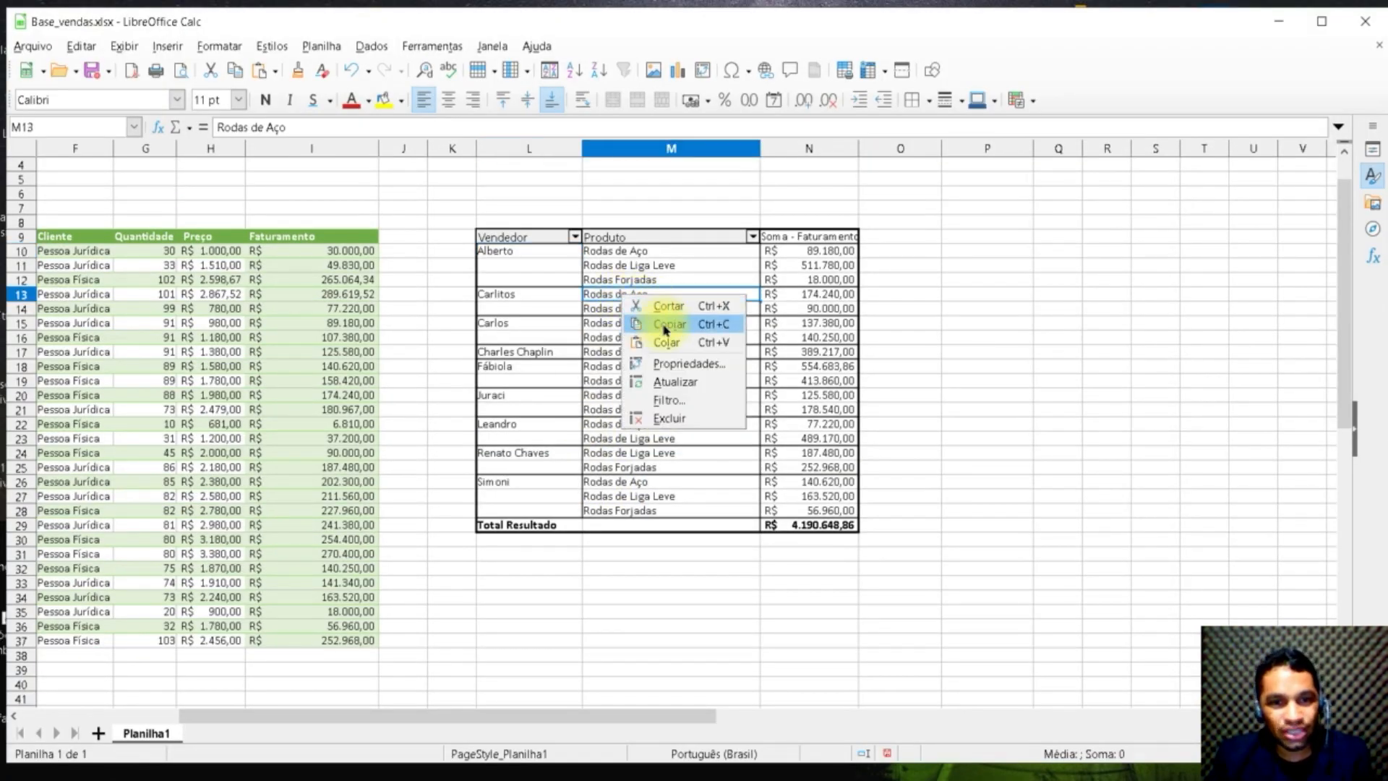
pyautogui.click(683, 366)
pyautogui.moveTo(868, 137); pyautogui.dragTo(381, 190)
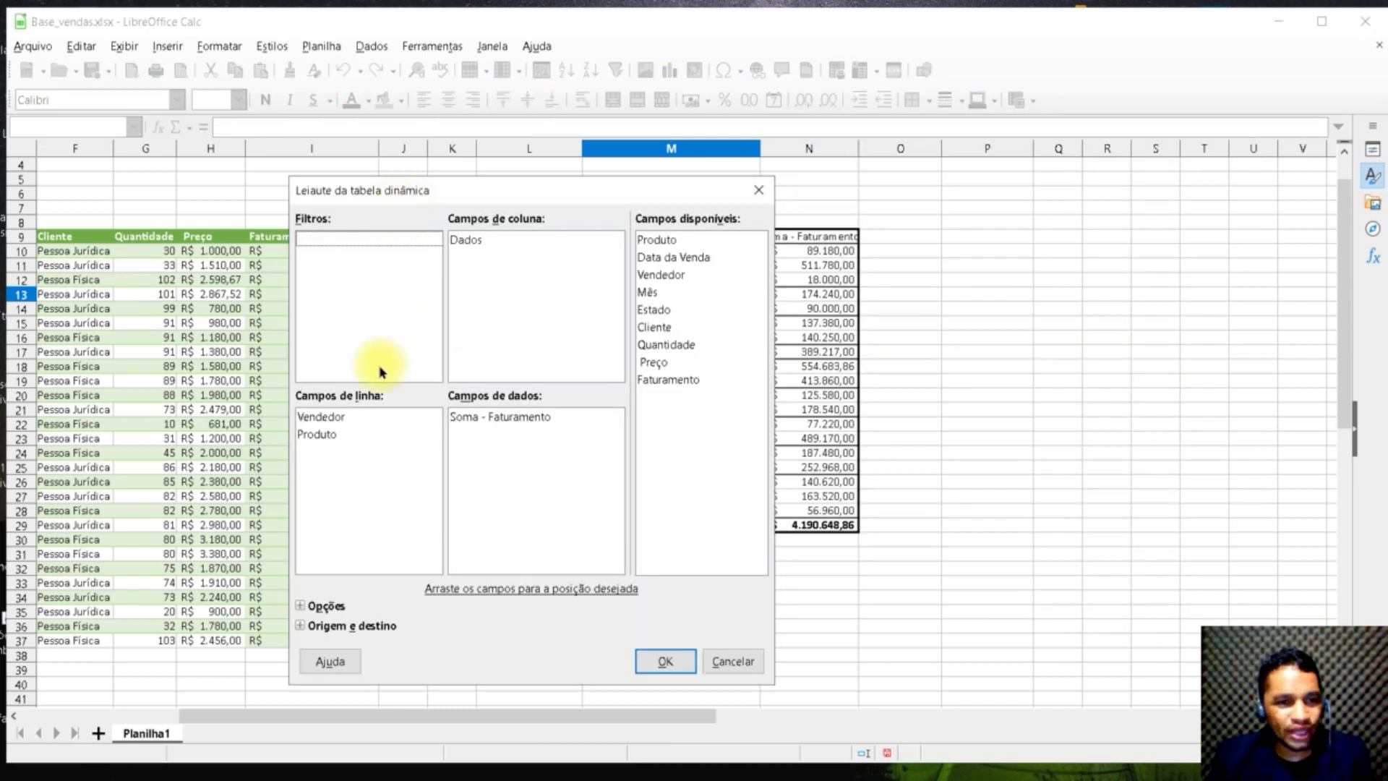
pyautogui.moveTo(328, 434); pyautogui.dragTo(486, 275)
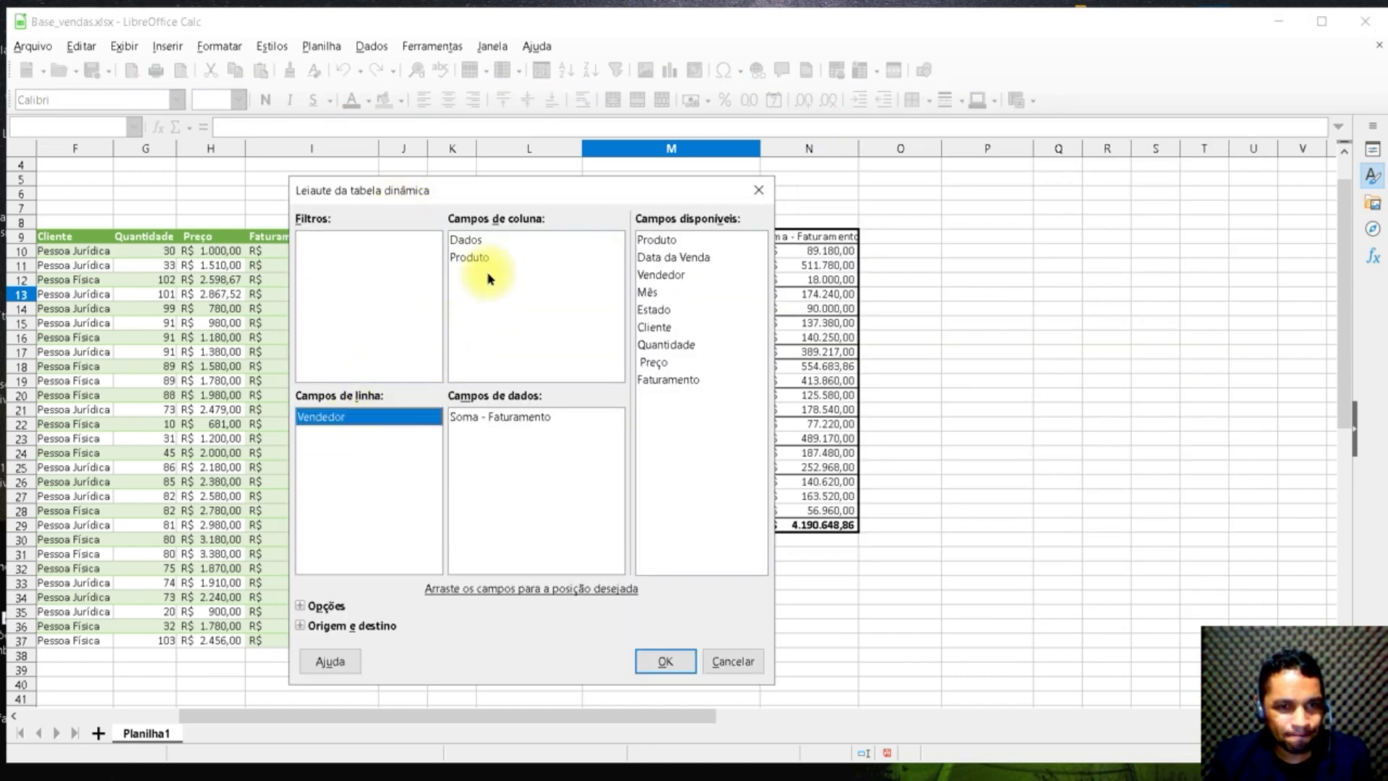
pyautogui.click(661, 660)
pyautogui.moveTo(683, 716); pyautogui.dragTo(466, 721)
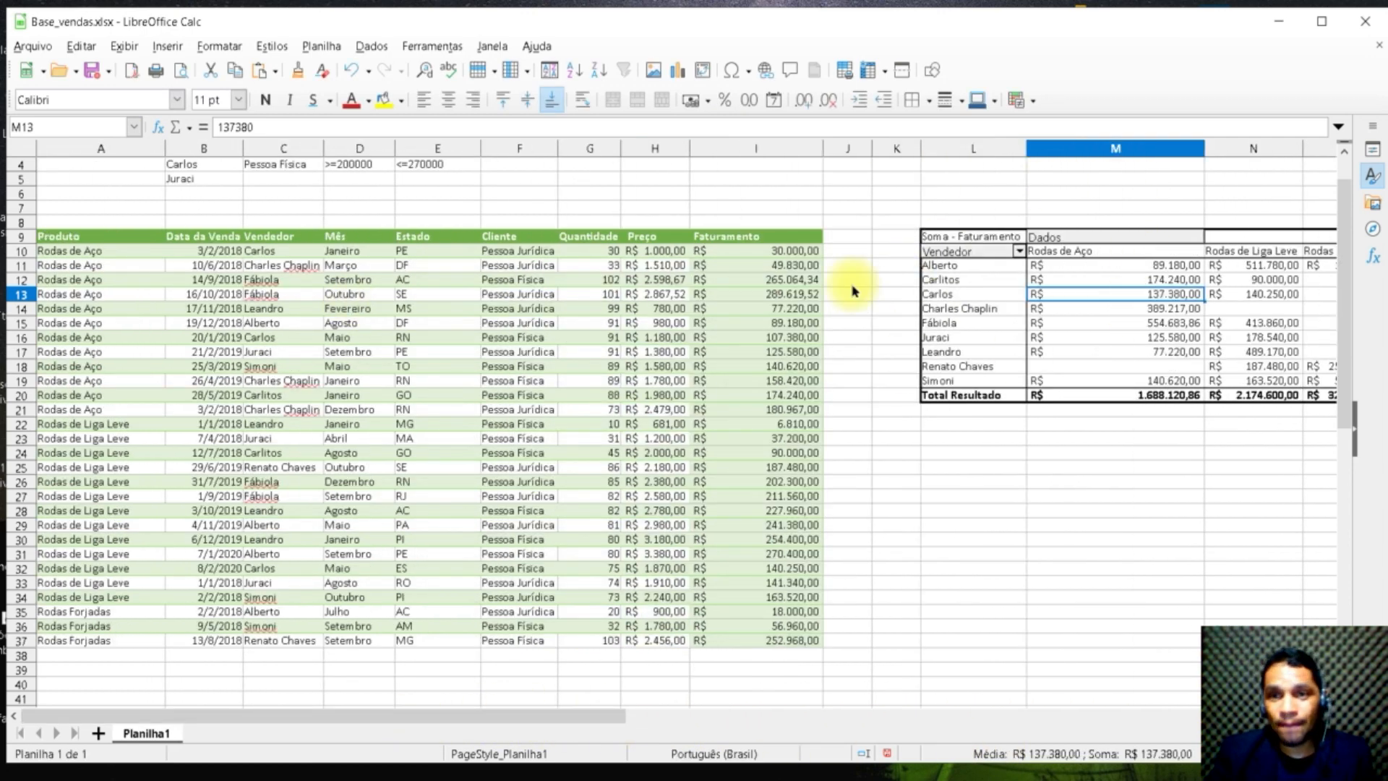
pyautogui.moveTo(530, 714); pyautogui.dragTo(803, 722)
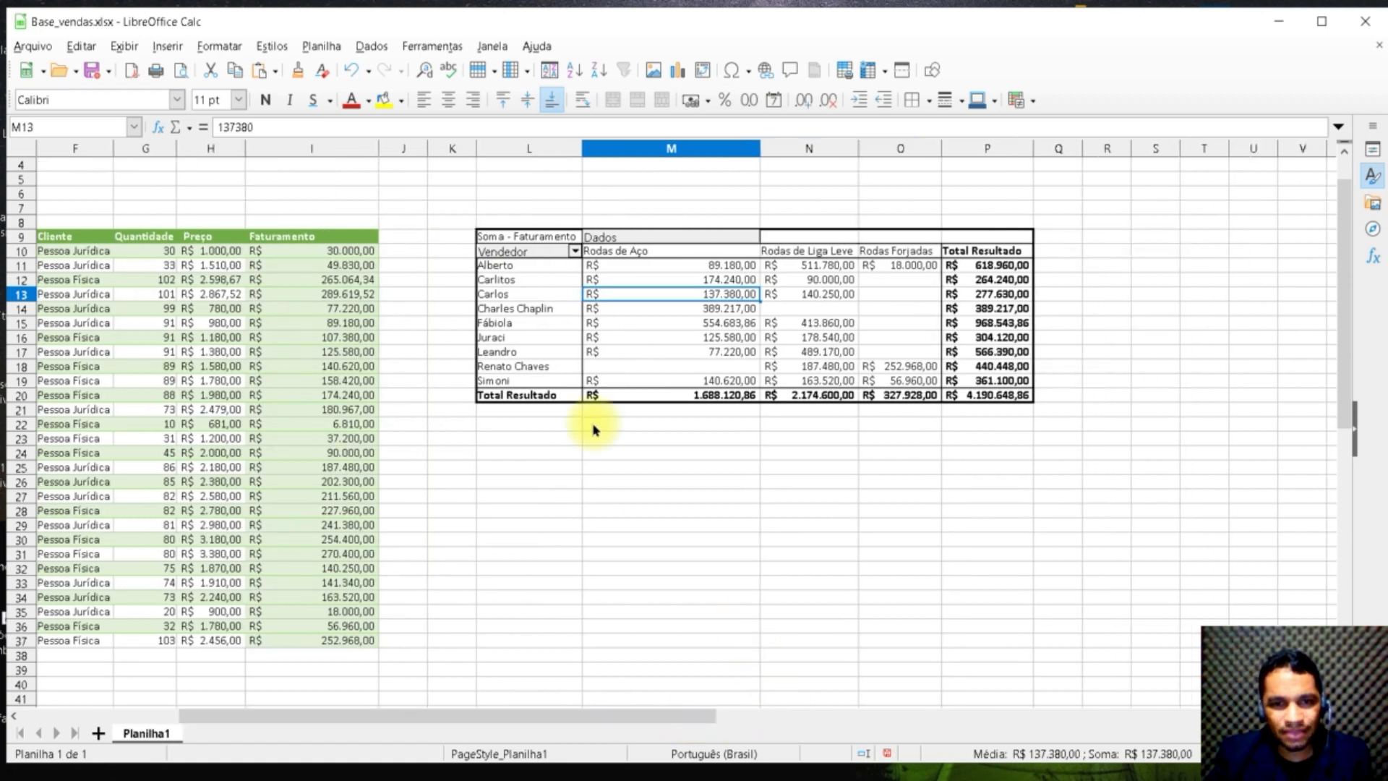
# Step: Delete the pivot table beside the source sales data and return to the source table's first columns
pyautogui.rightClick(705, 280)
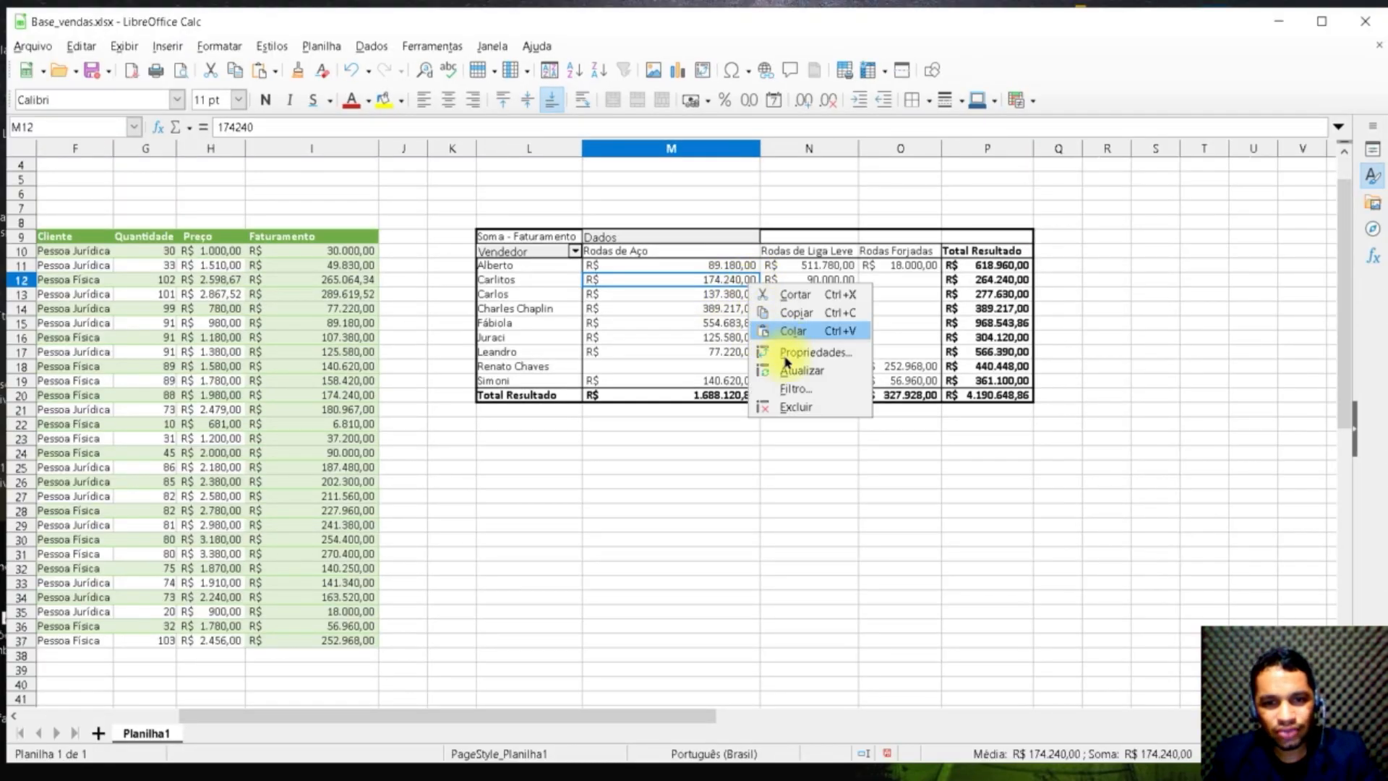
pyautogui.click(784, 407)
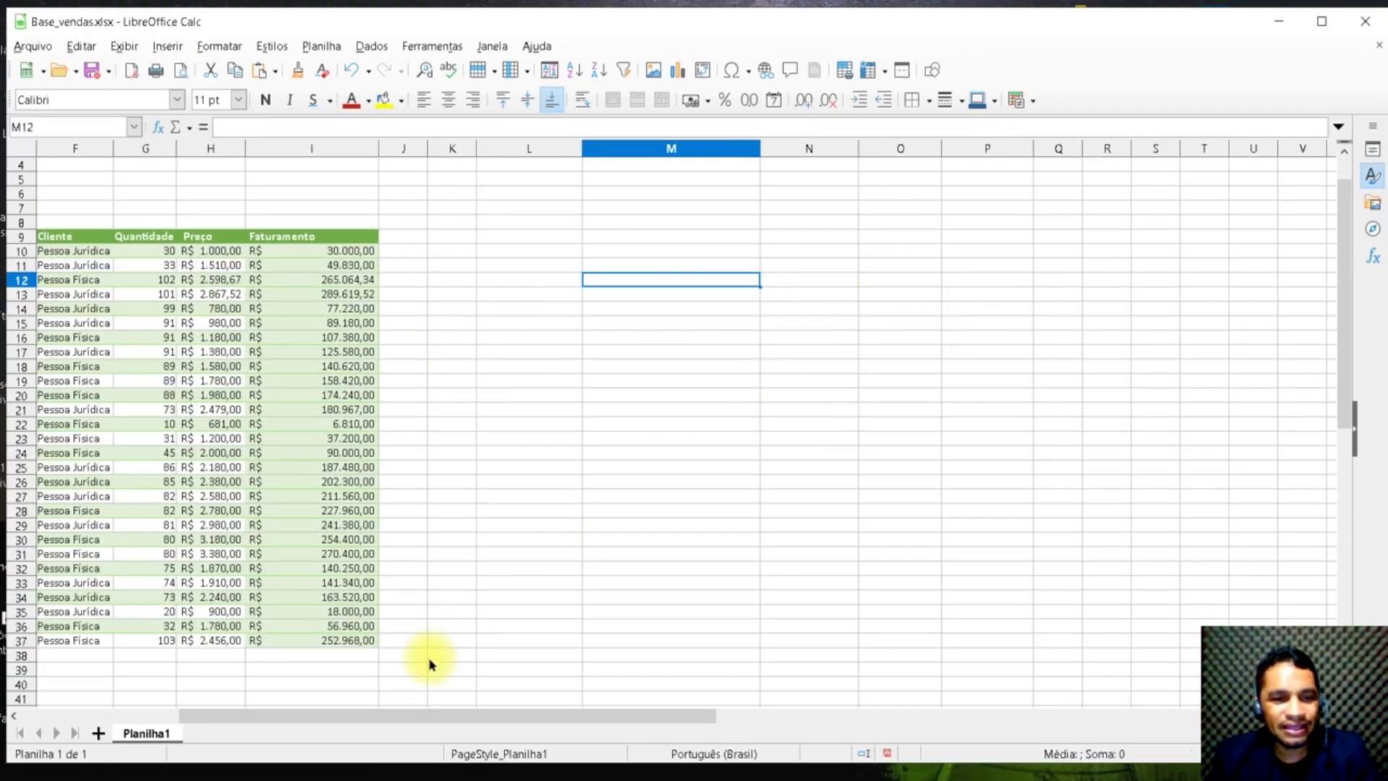
pyautogui.moveTo(434, 717); pyautogui.dragTo(224, 720)
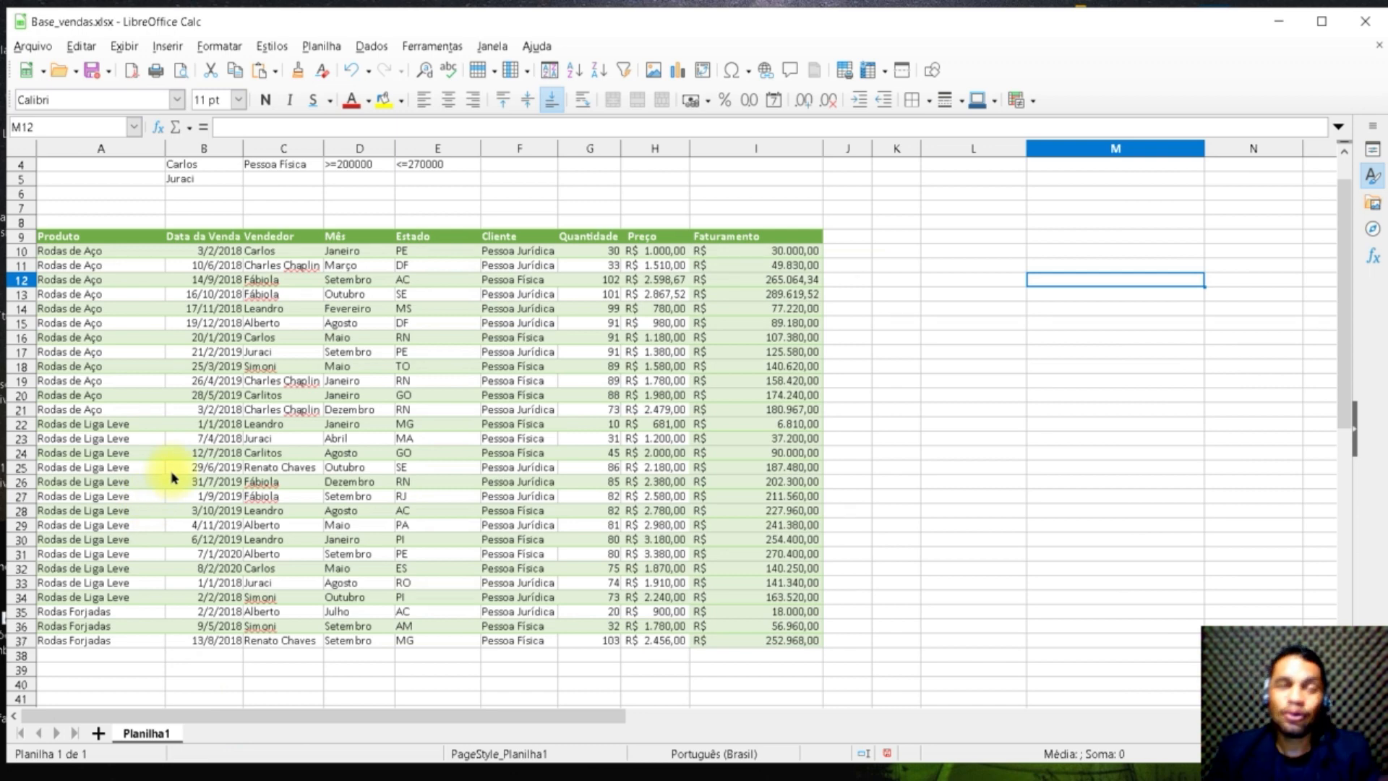